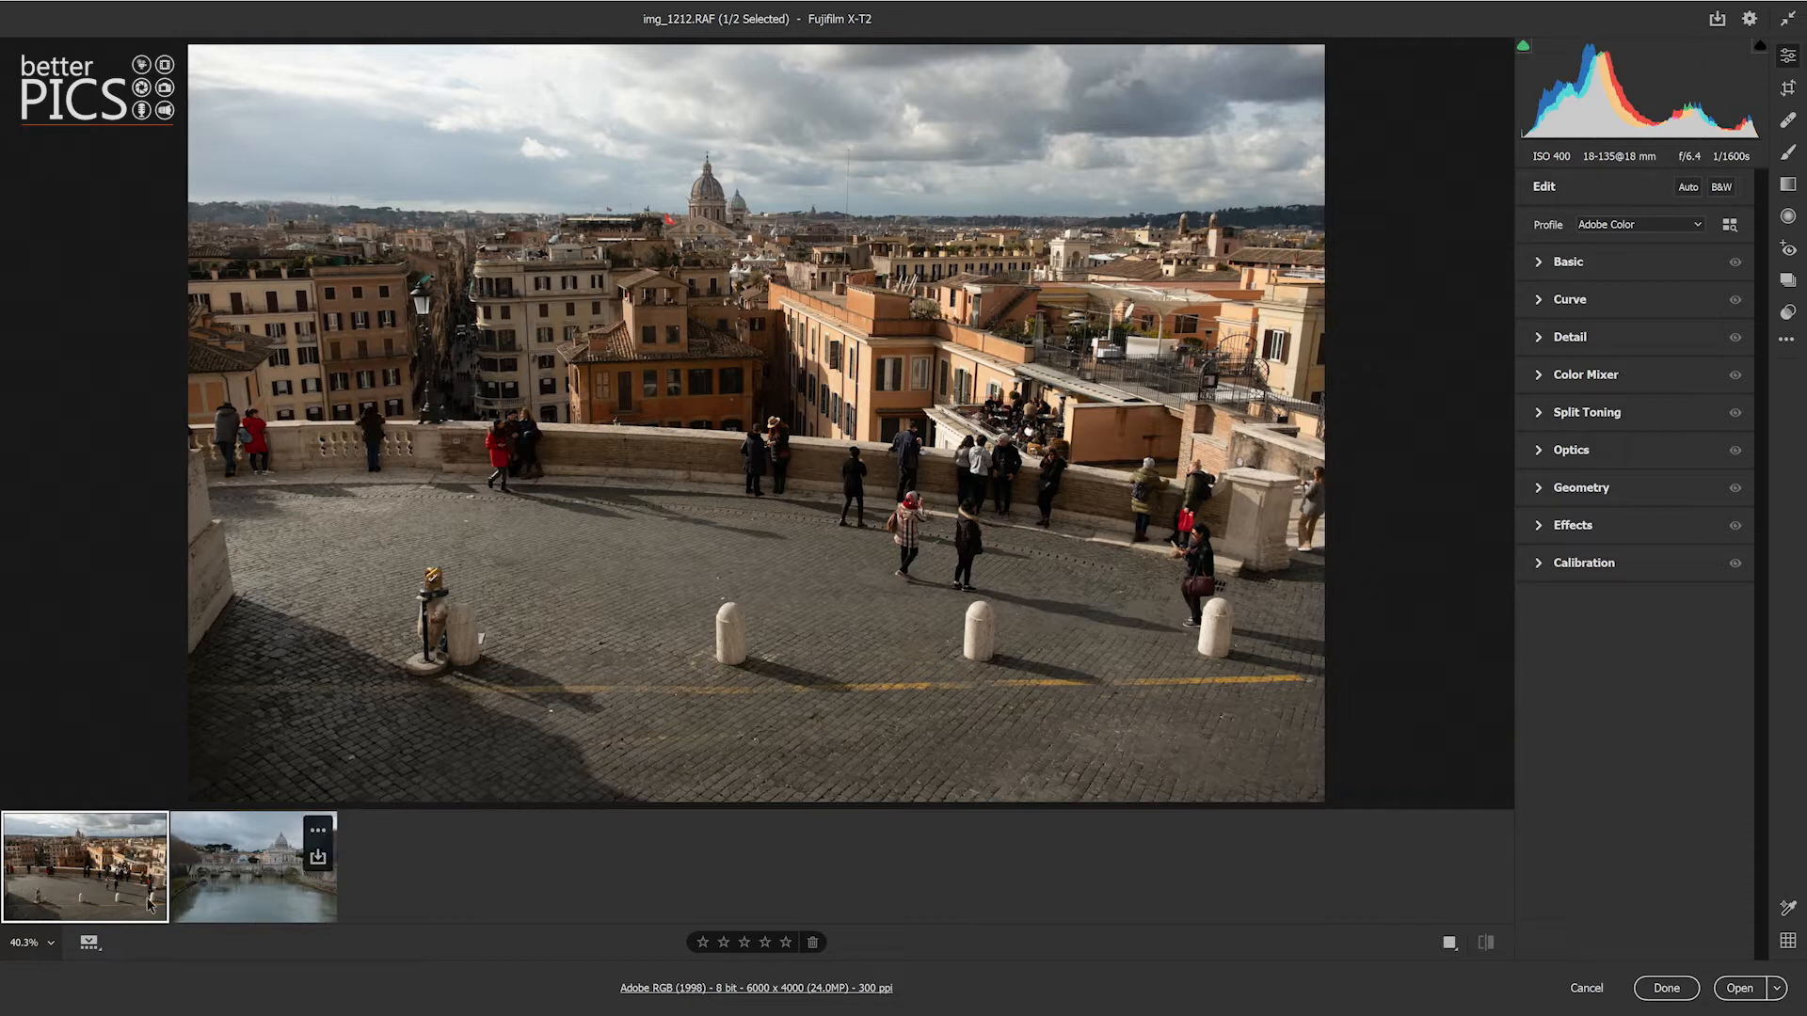
Step: Inspect the domes and rooftops in the Rome photo at 100%, pan across them, and return to the full image
click(732, 229)
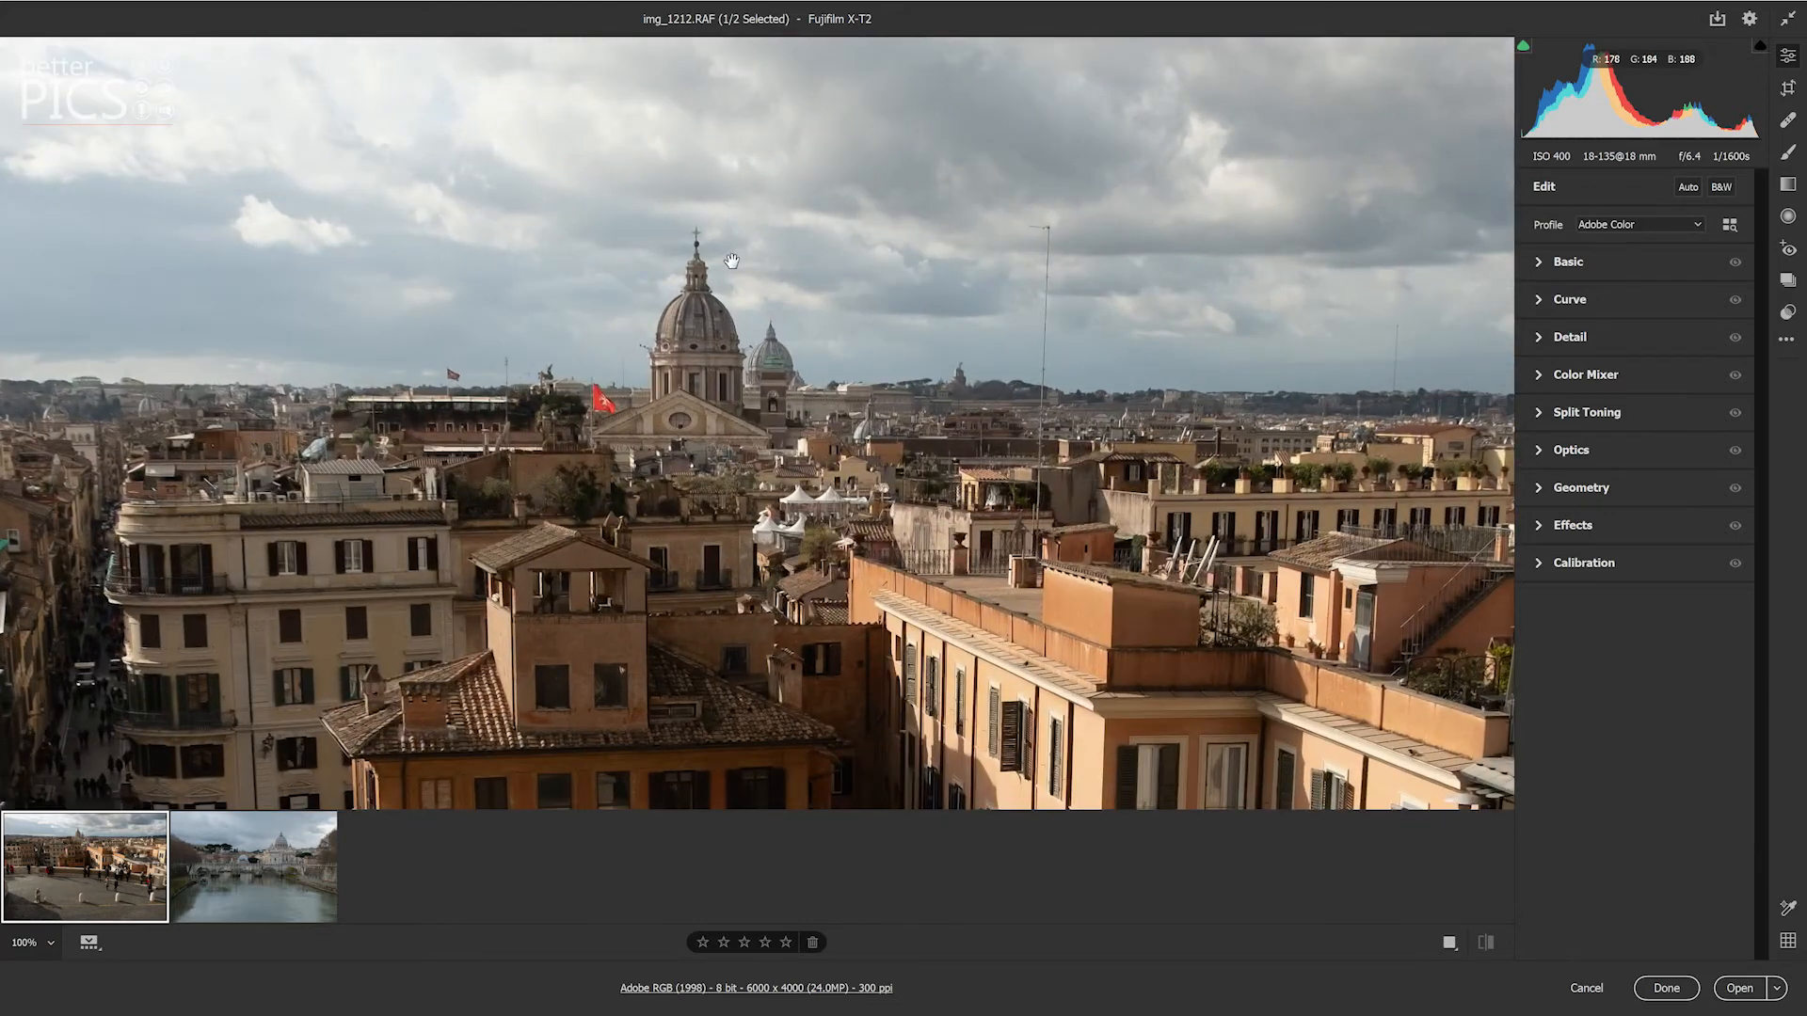
click(738, 330)
click(759, 323)
click(758, 323)
click(759, 323)
drag(855, 283, 723, 303)
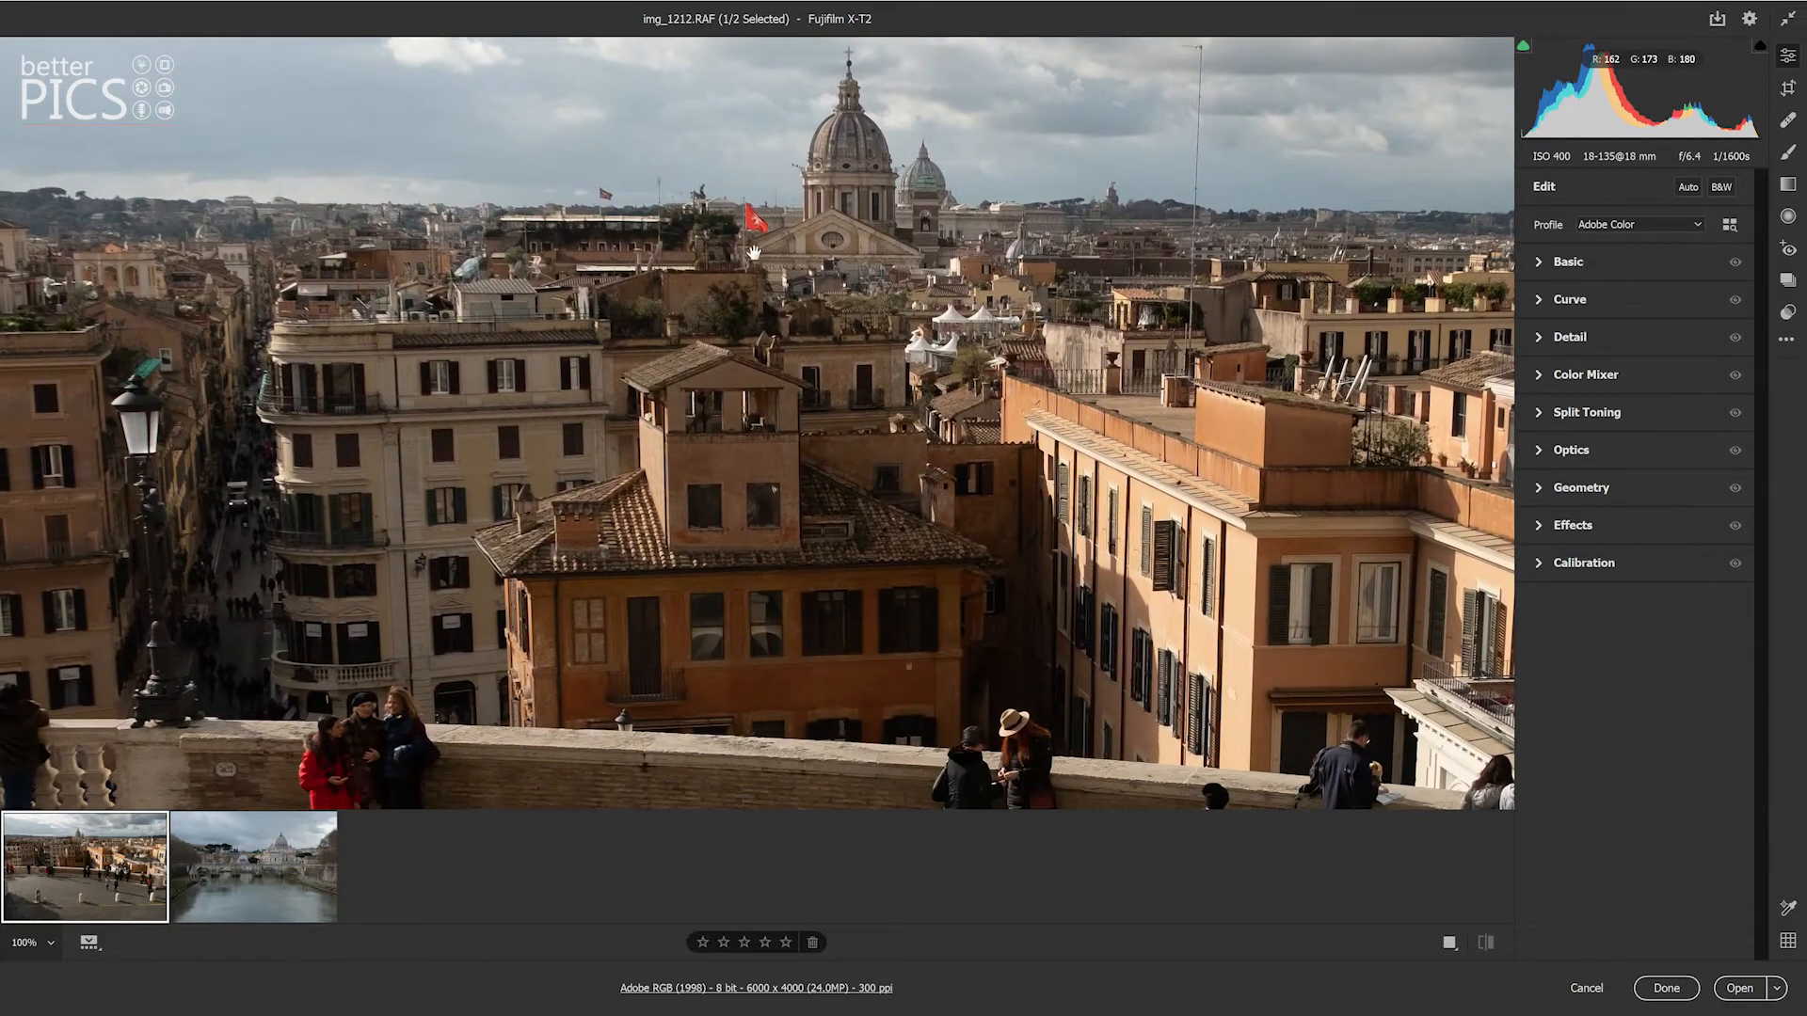
click(725, 306)
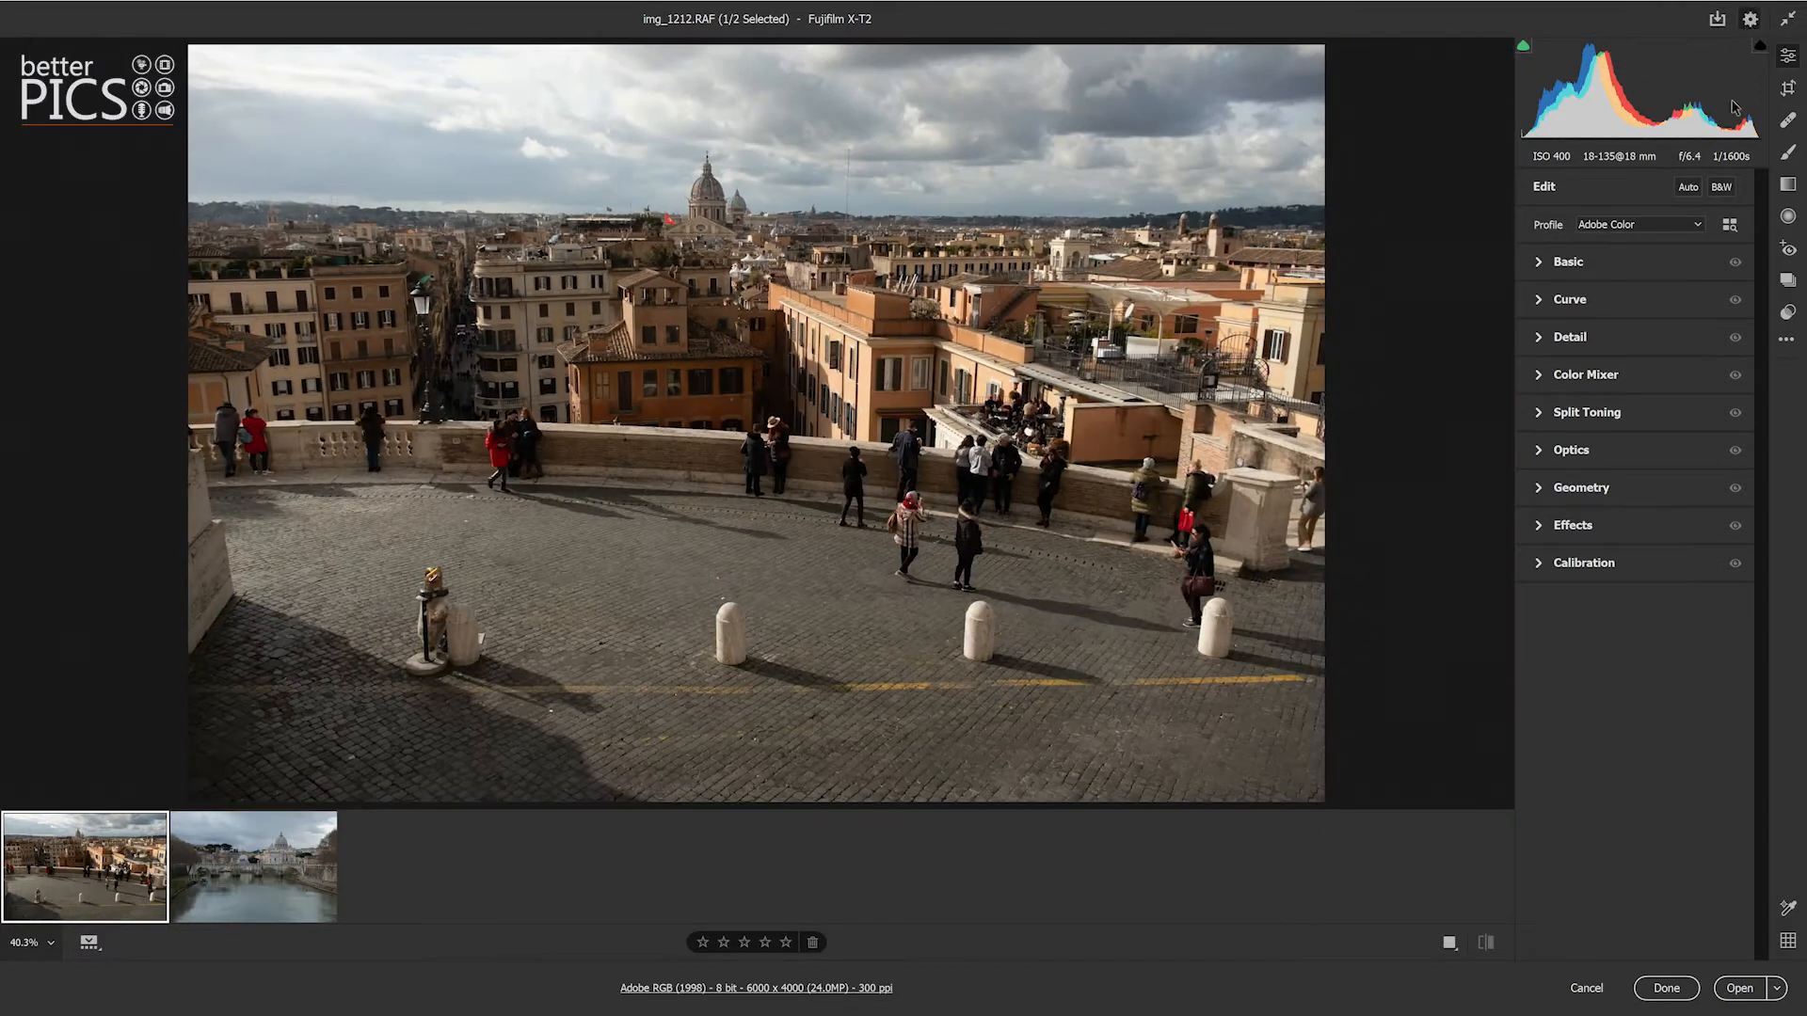
Step: Check in the general preferences that Lightroom style zoom and pan is enabled, and accept the settings
click(1749, 19)
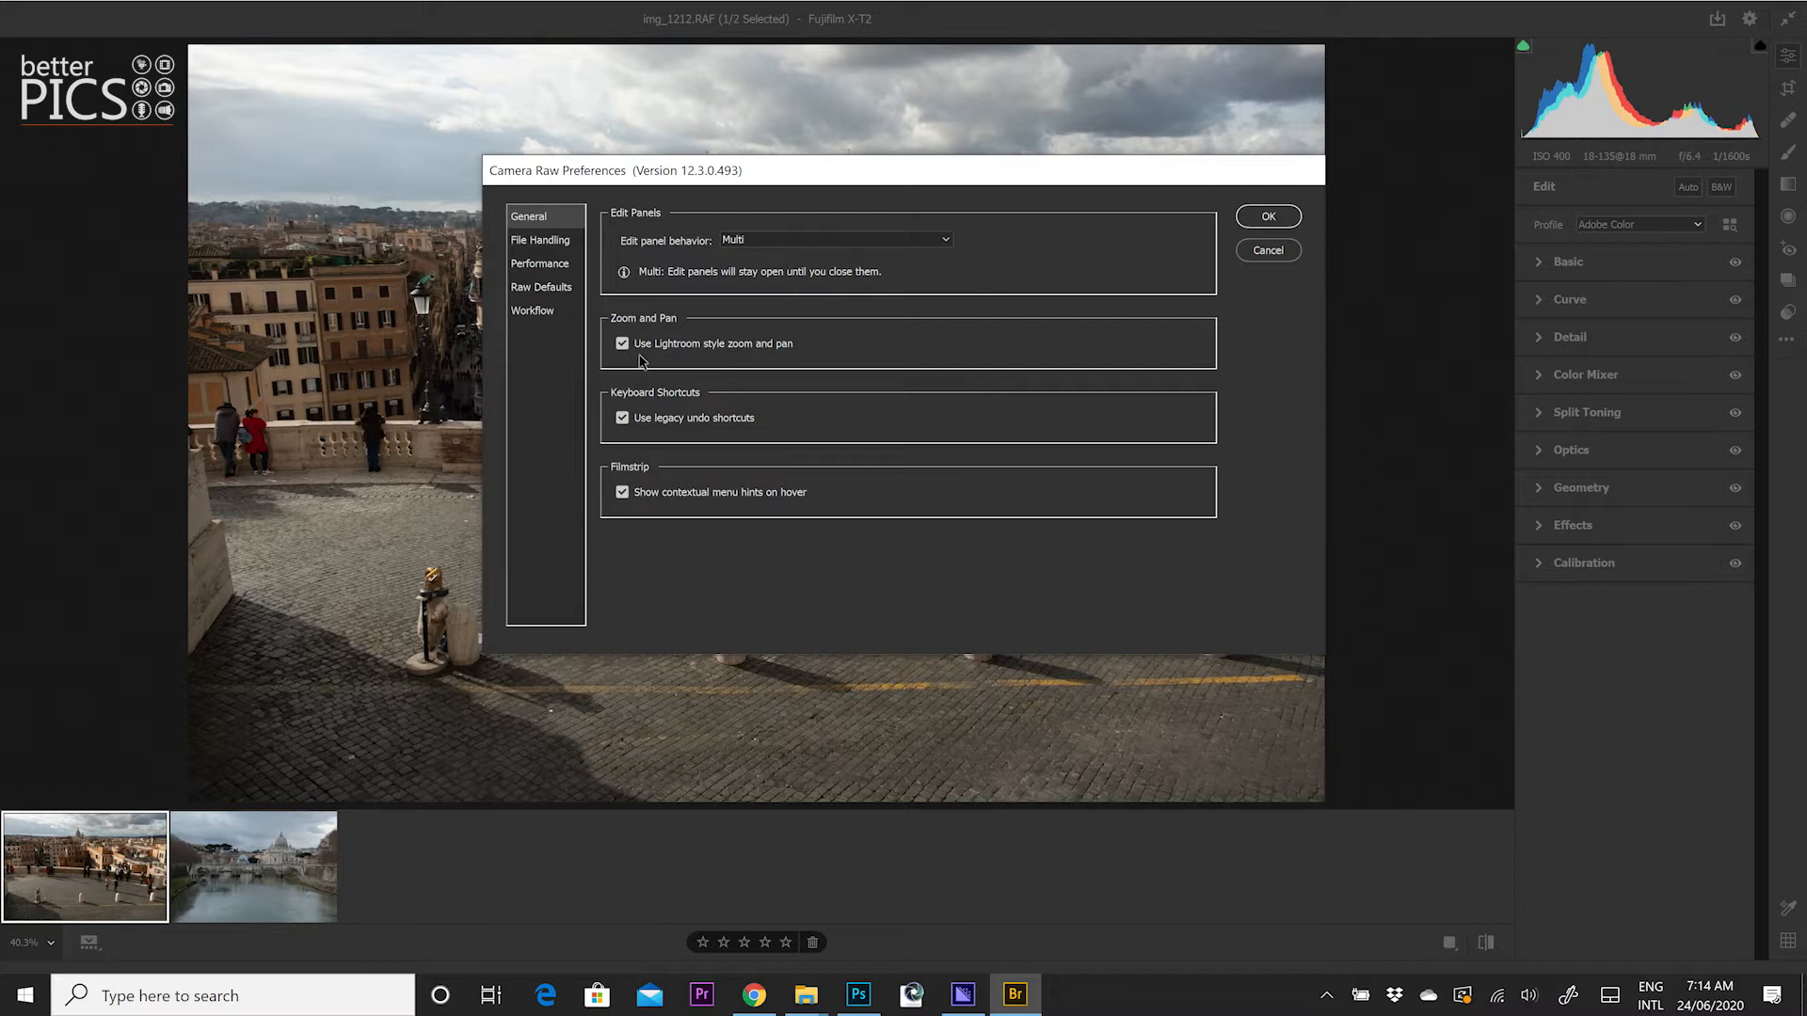
click(1268, 215)
Step: Examine the photo at 100%, panning sideways and vertically between sky, buildings and terrace wall, and return to the full view
click(813, 336)
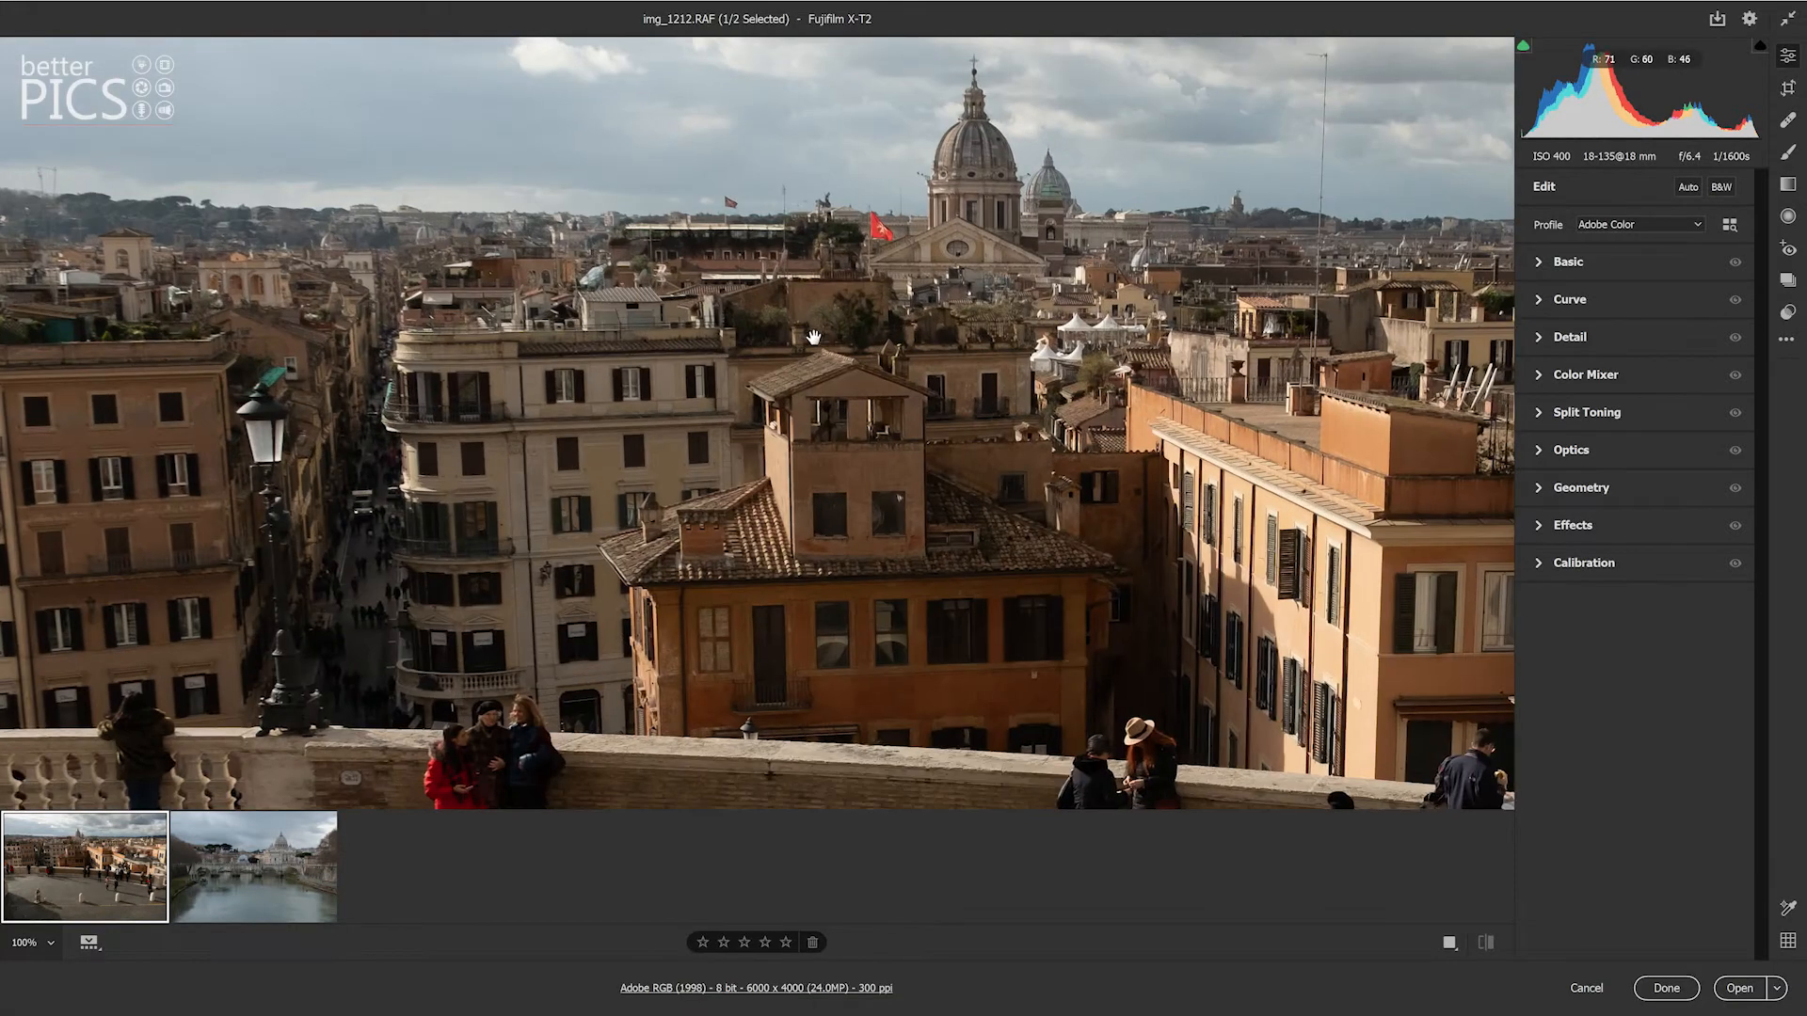
drag(1487, 372, 931, 207)
drag(631, 395, 1089, 393)
drag(569, 359, 1087, 370)
scroll(573, 323, up, 1)
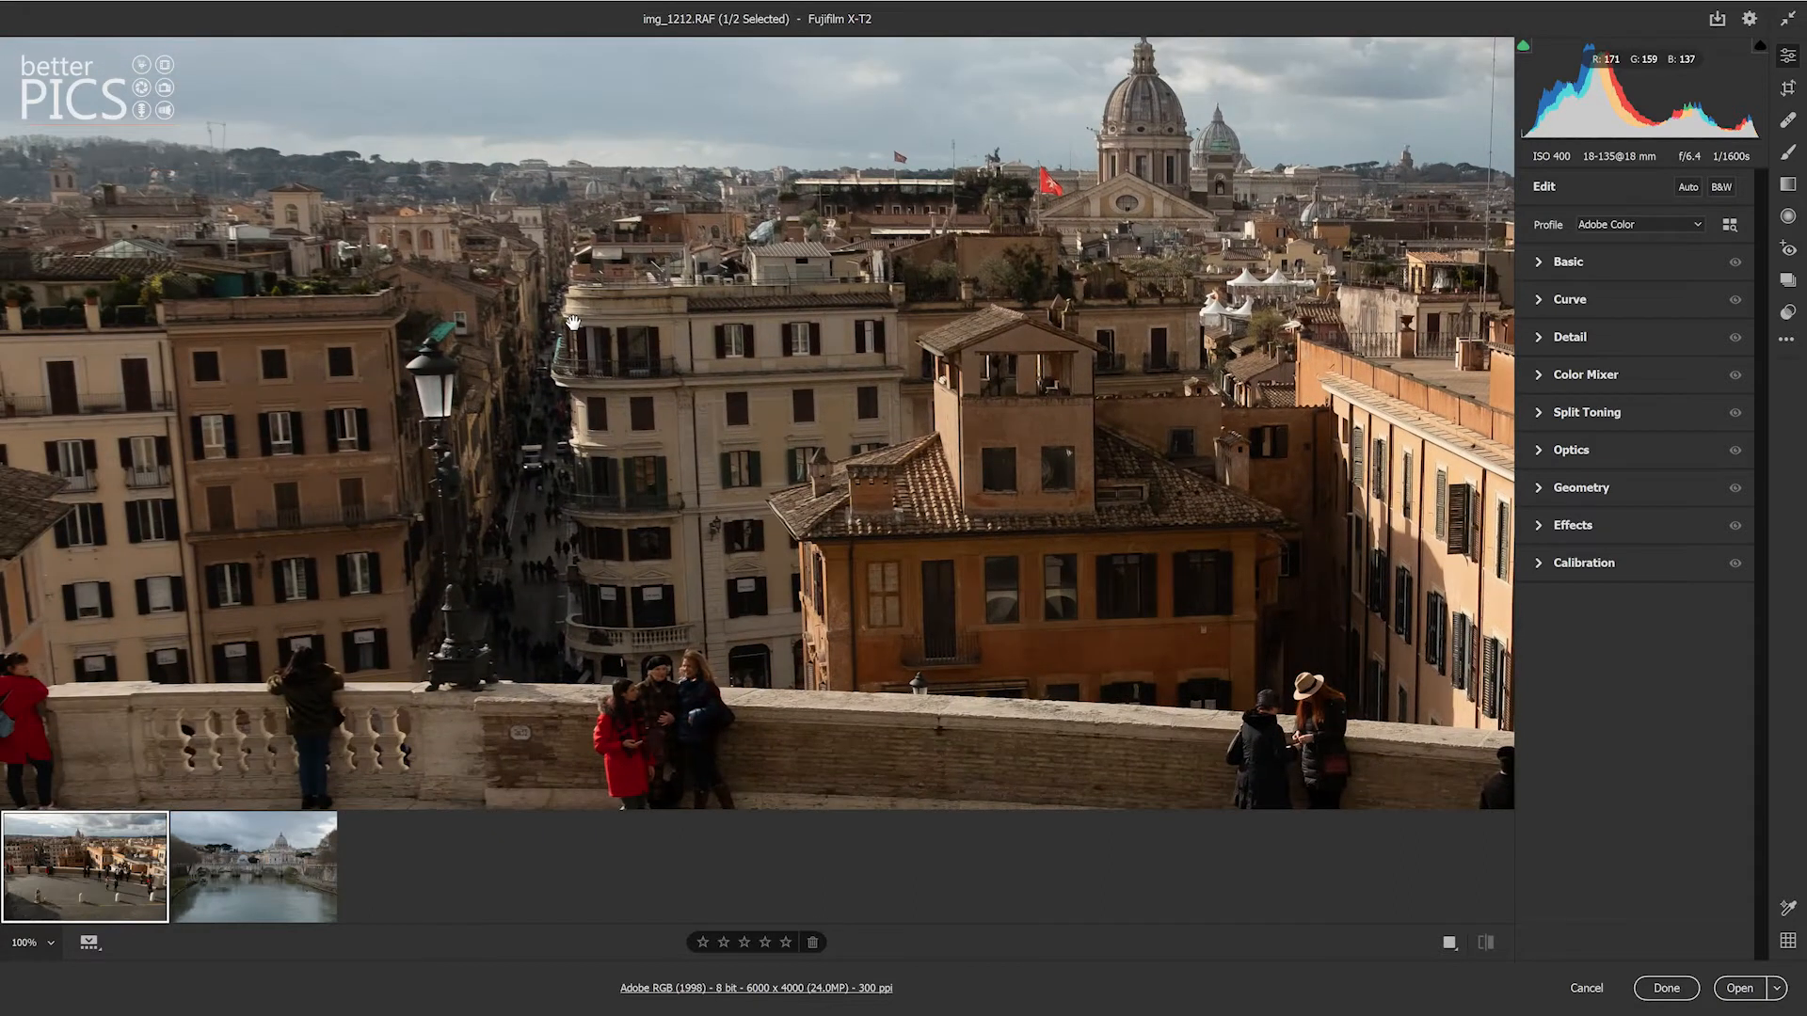
scroll(573, 323, up, 2)
scroll(738, 270, up, 2)
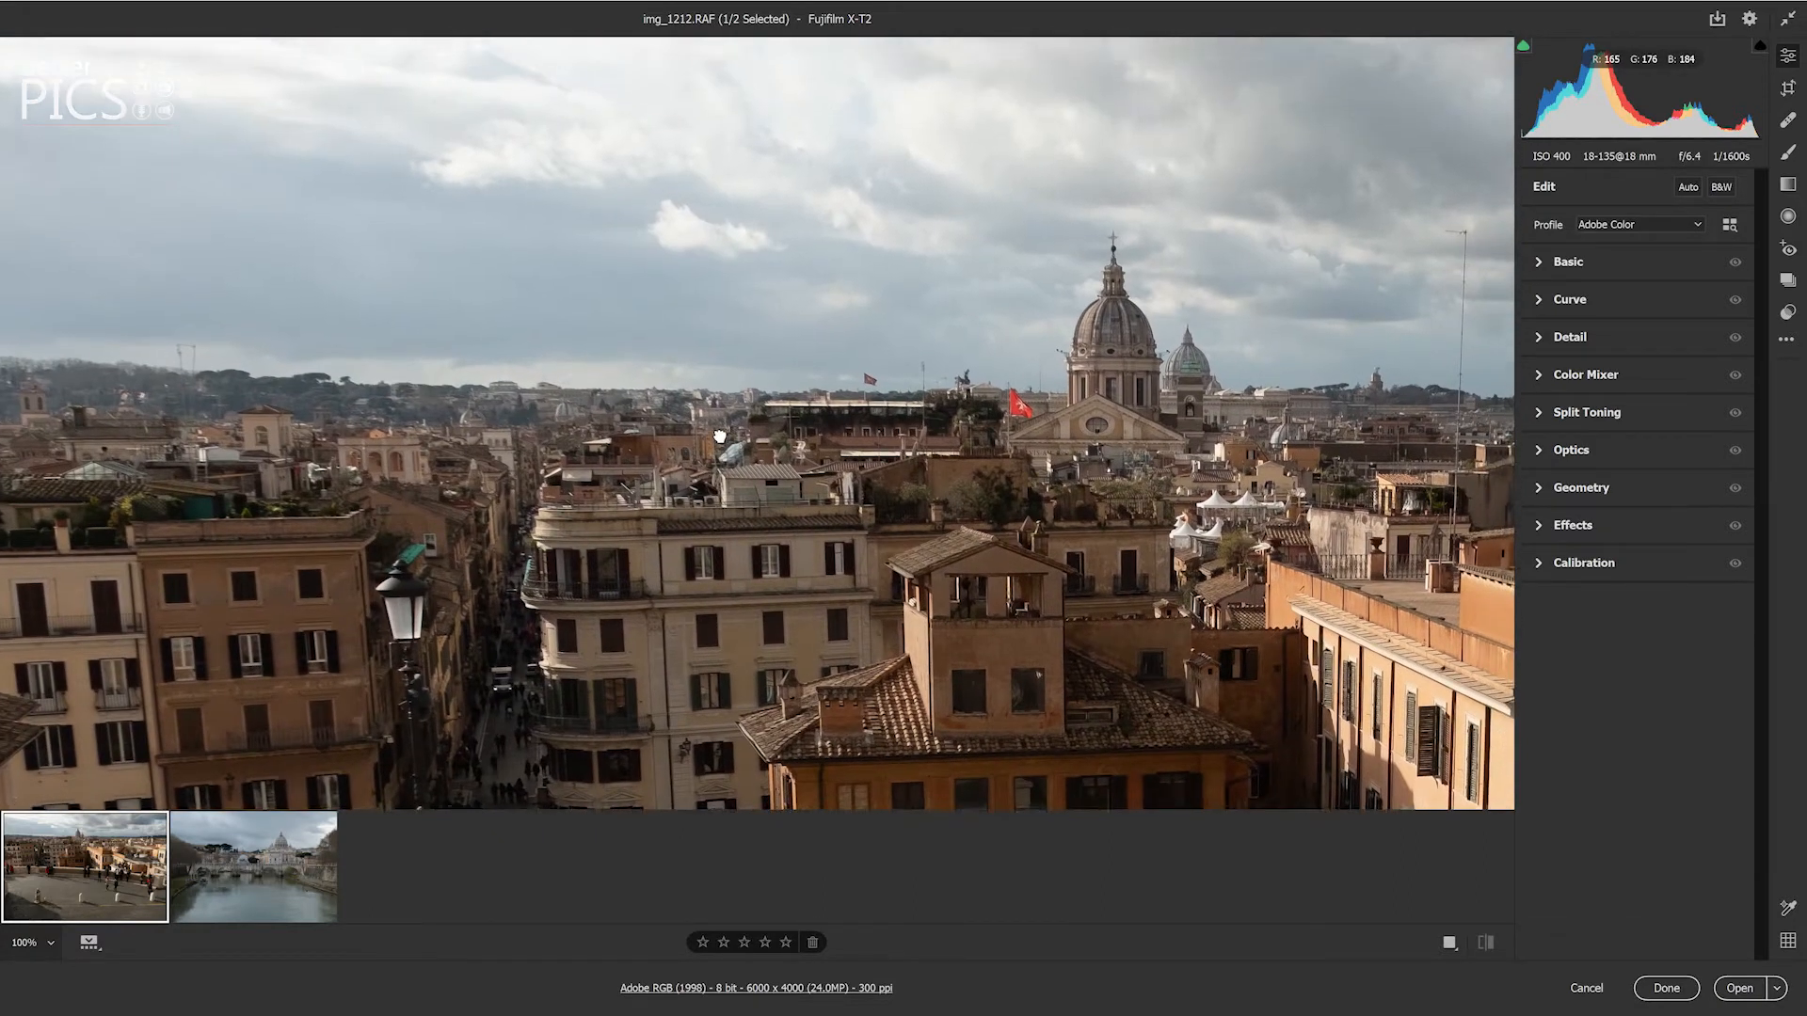
scroll(620, 322, down, 7)
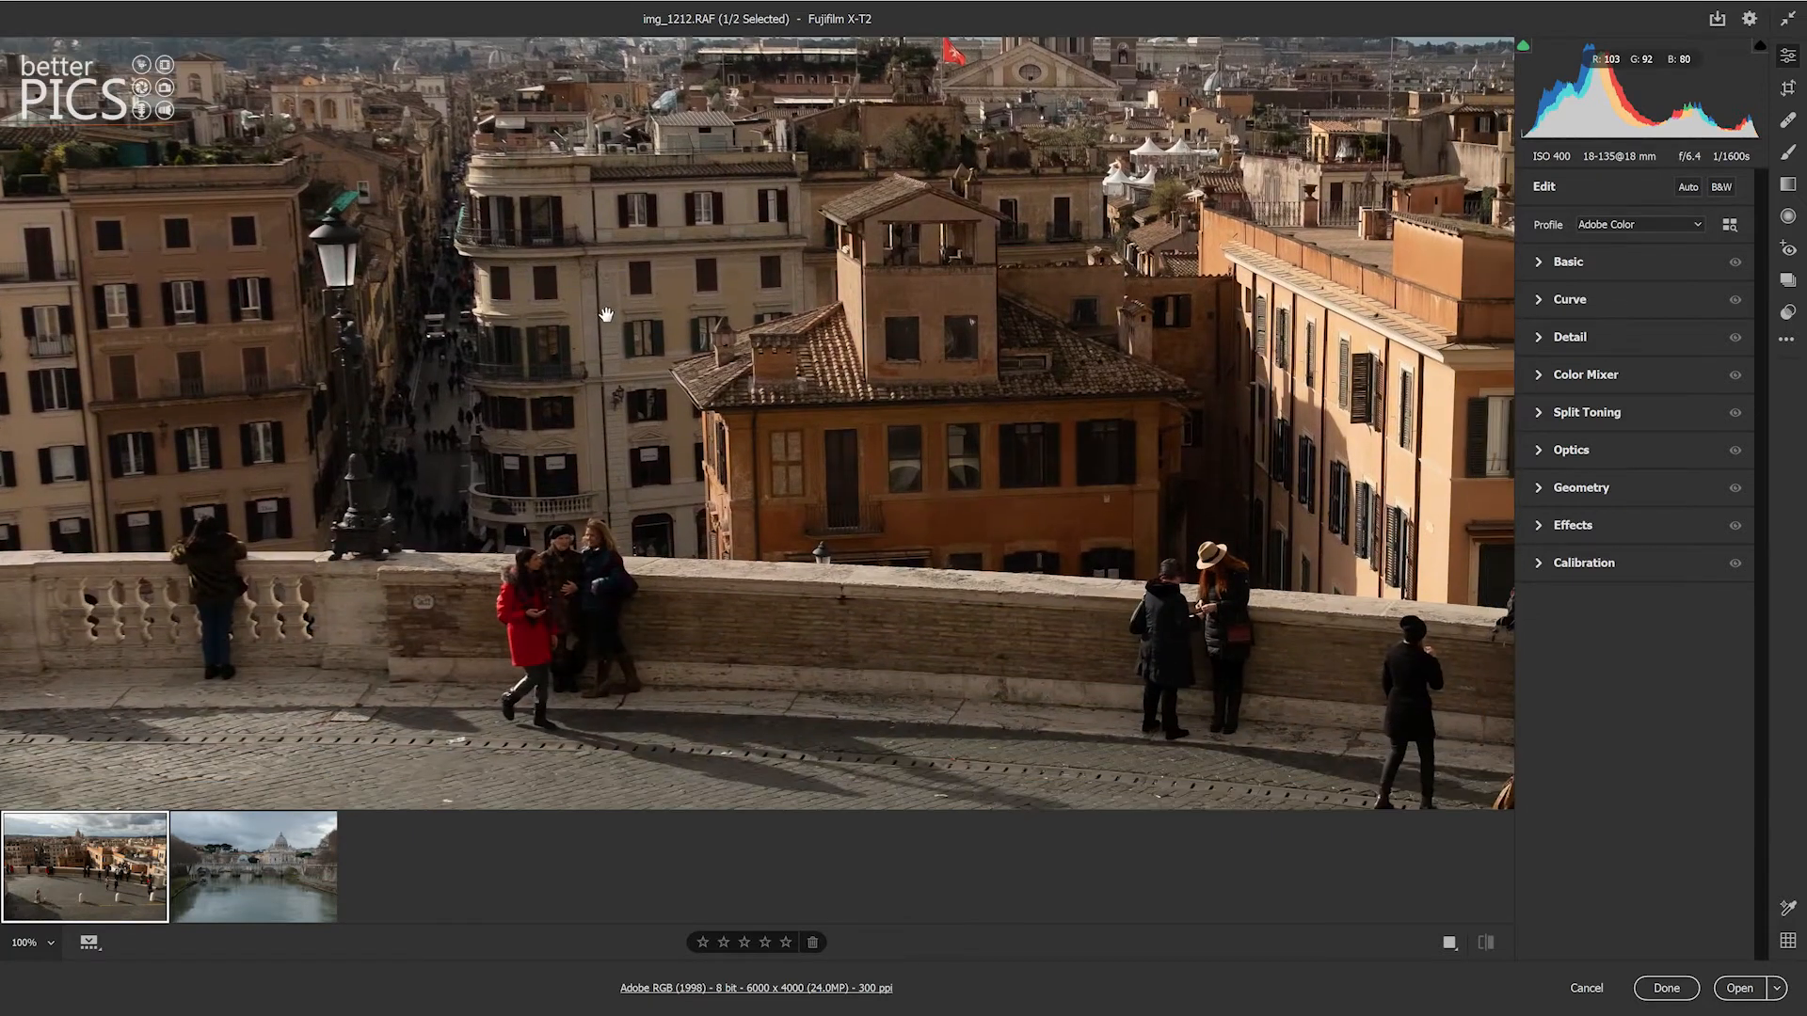
click(619, 322)
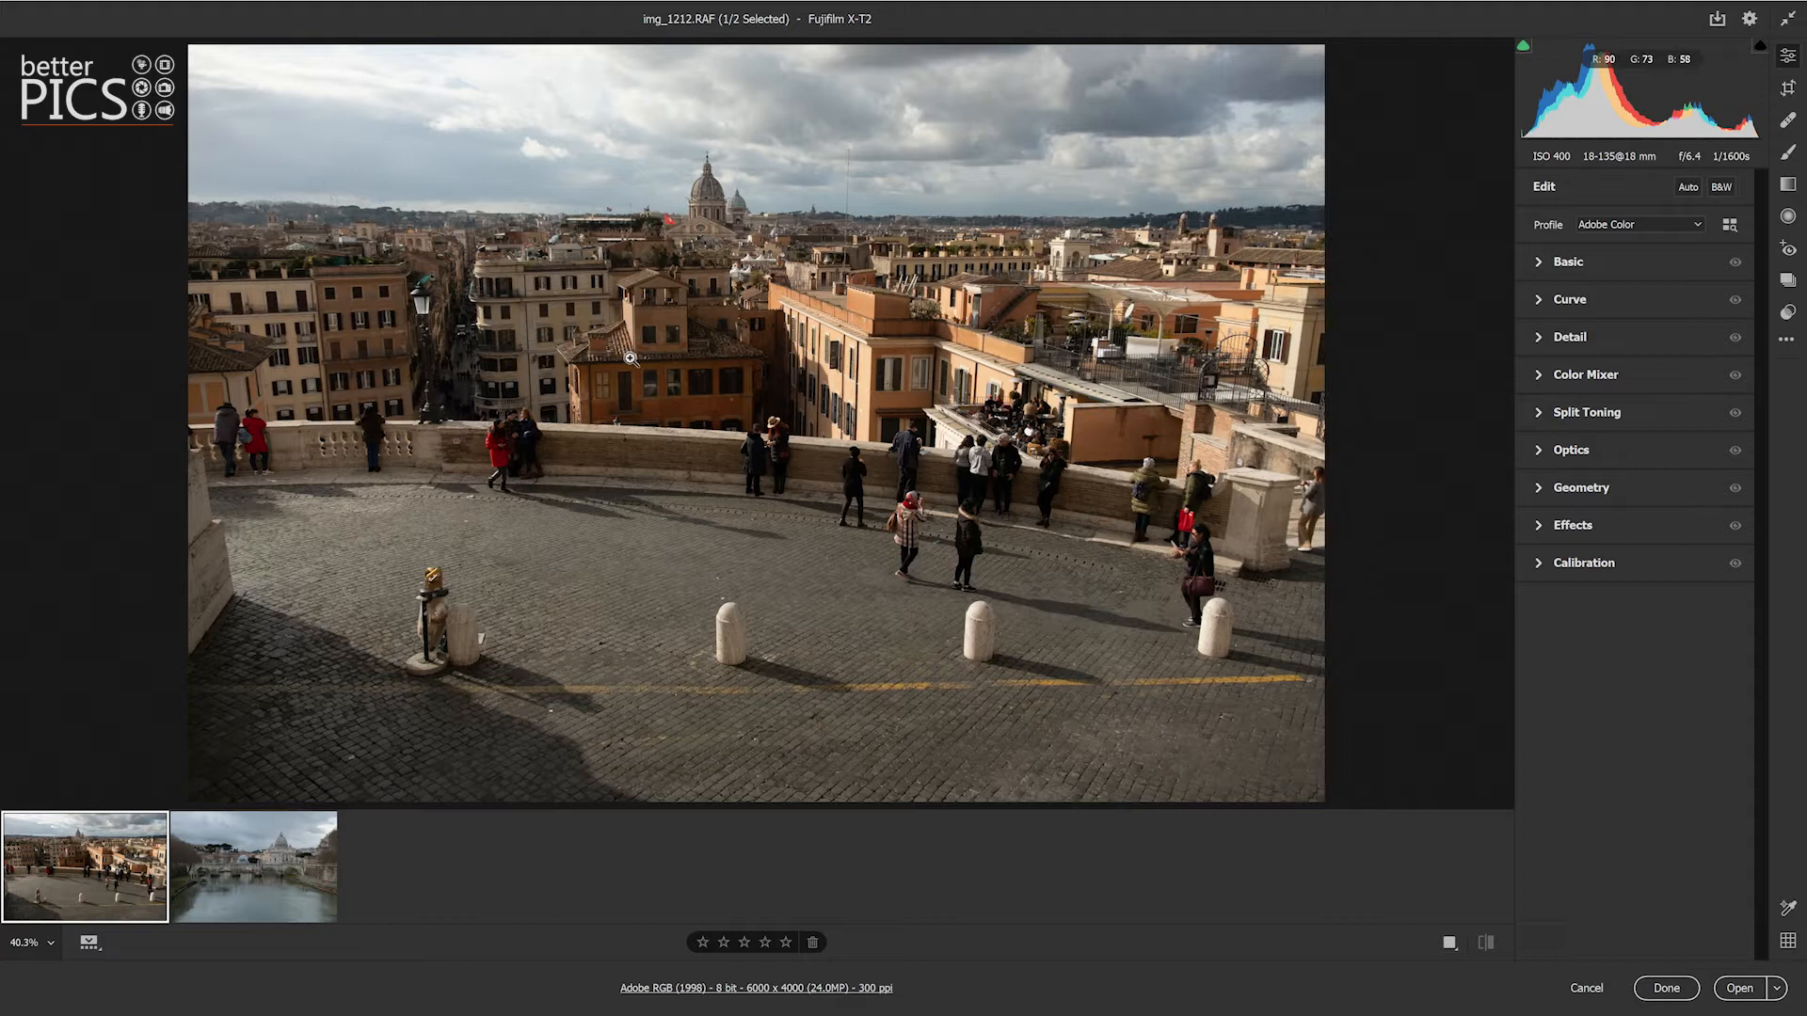
Step: Compare the church domes and the orange buildings with the rooftop terrace at 100%, and fit the image back in view
click(654, 312)
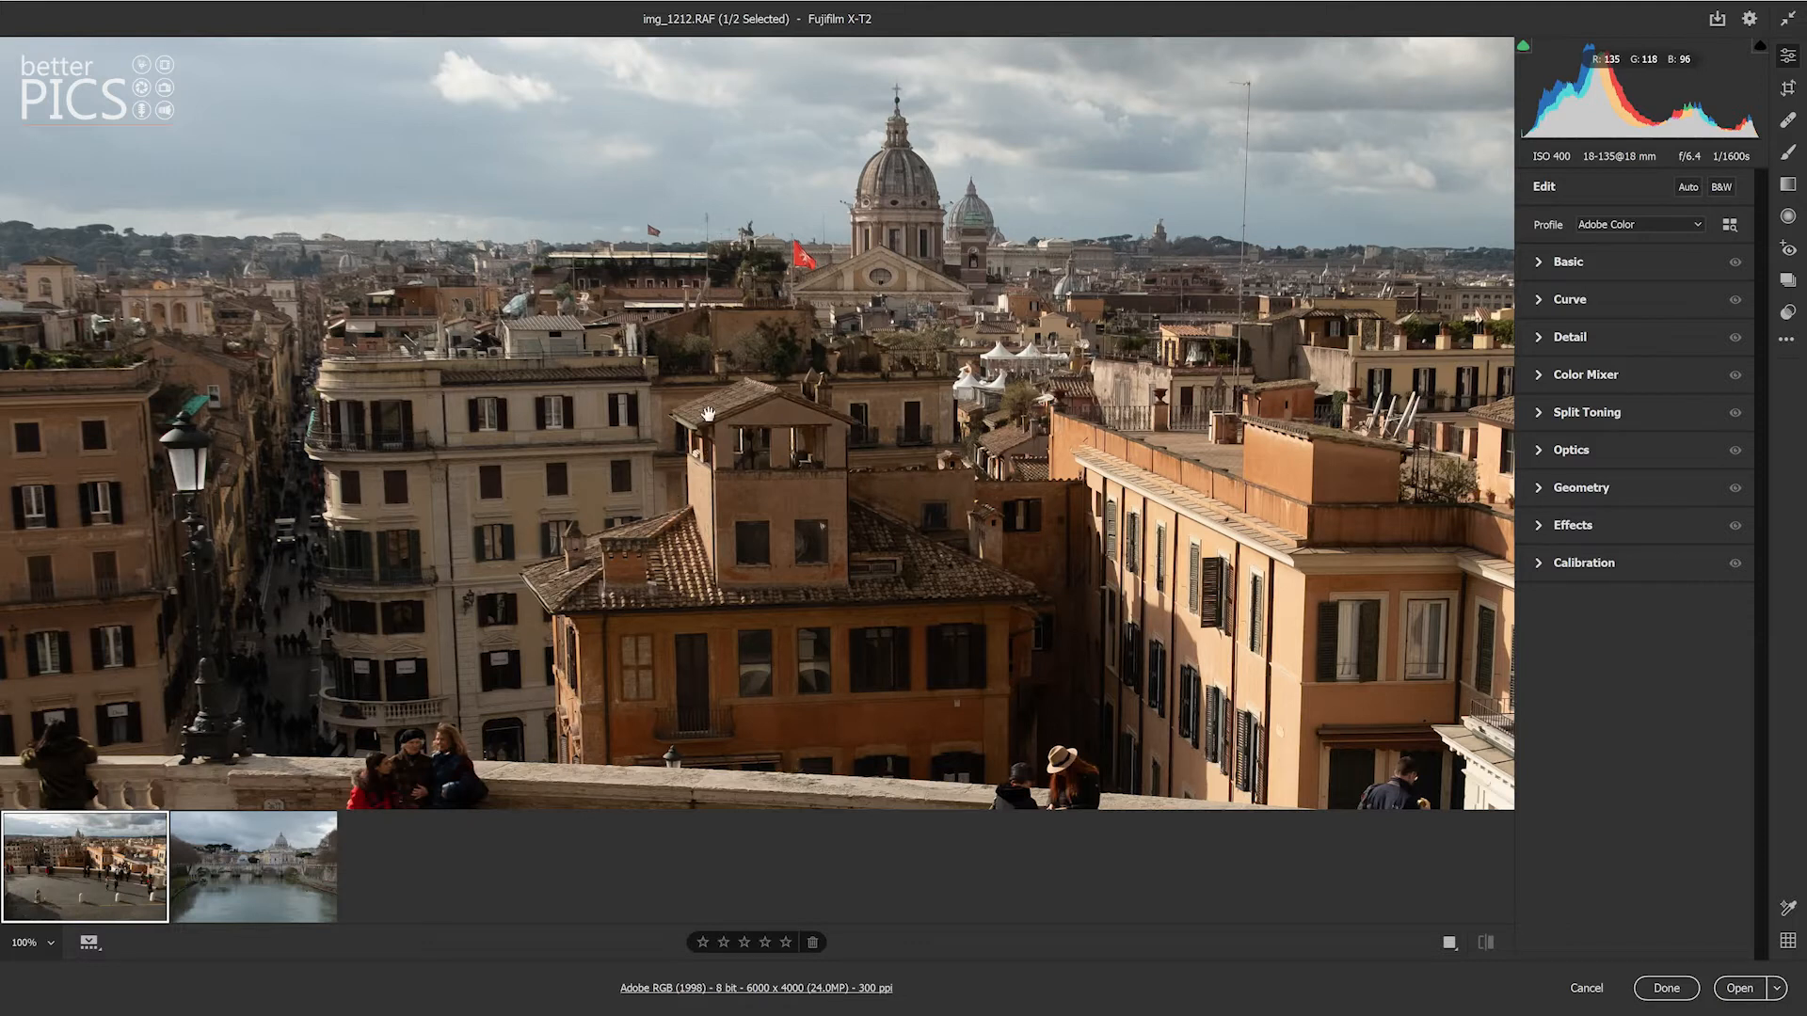
drag(894, 263, 871, 347)
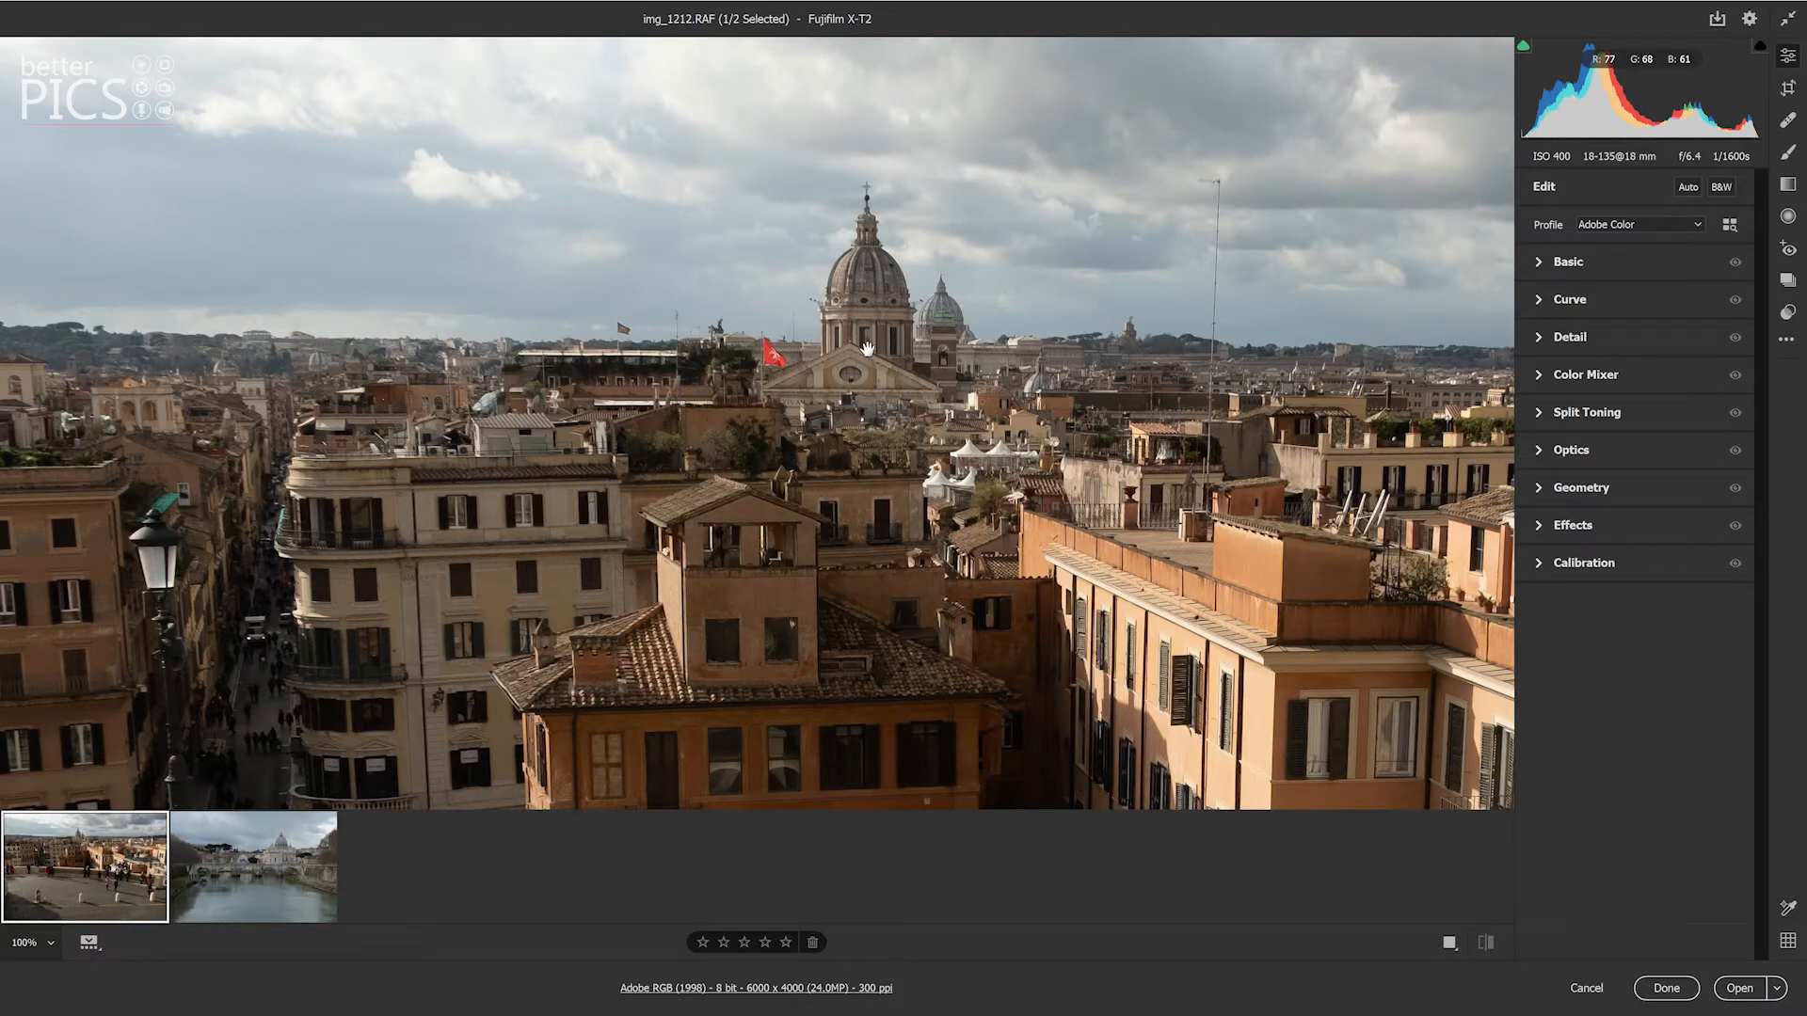
click(838, 391)
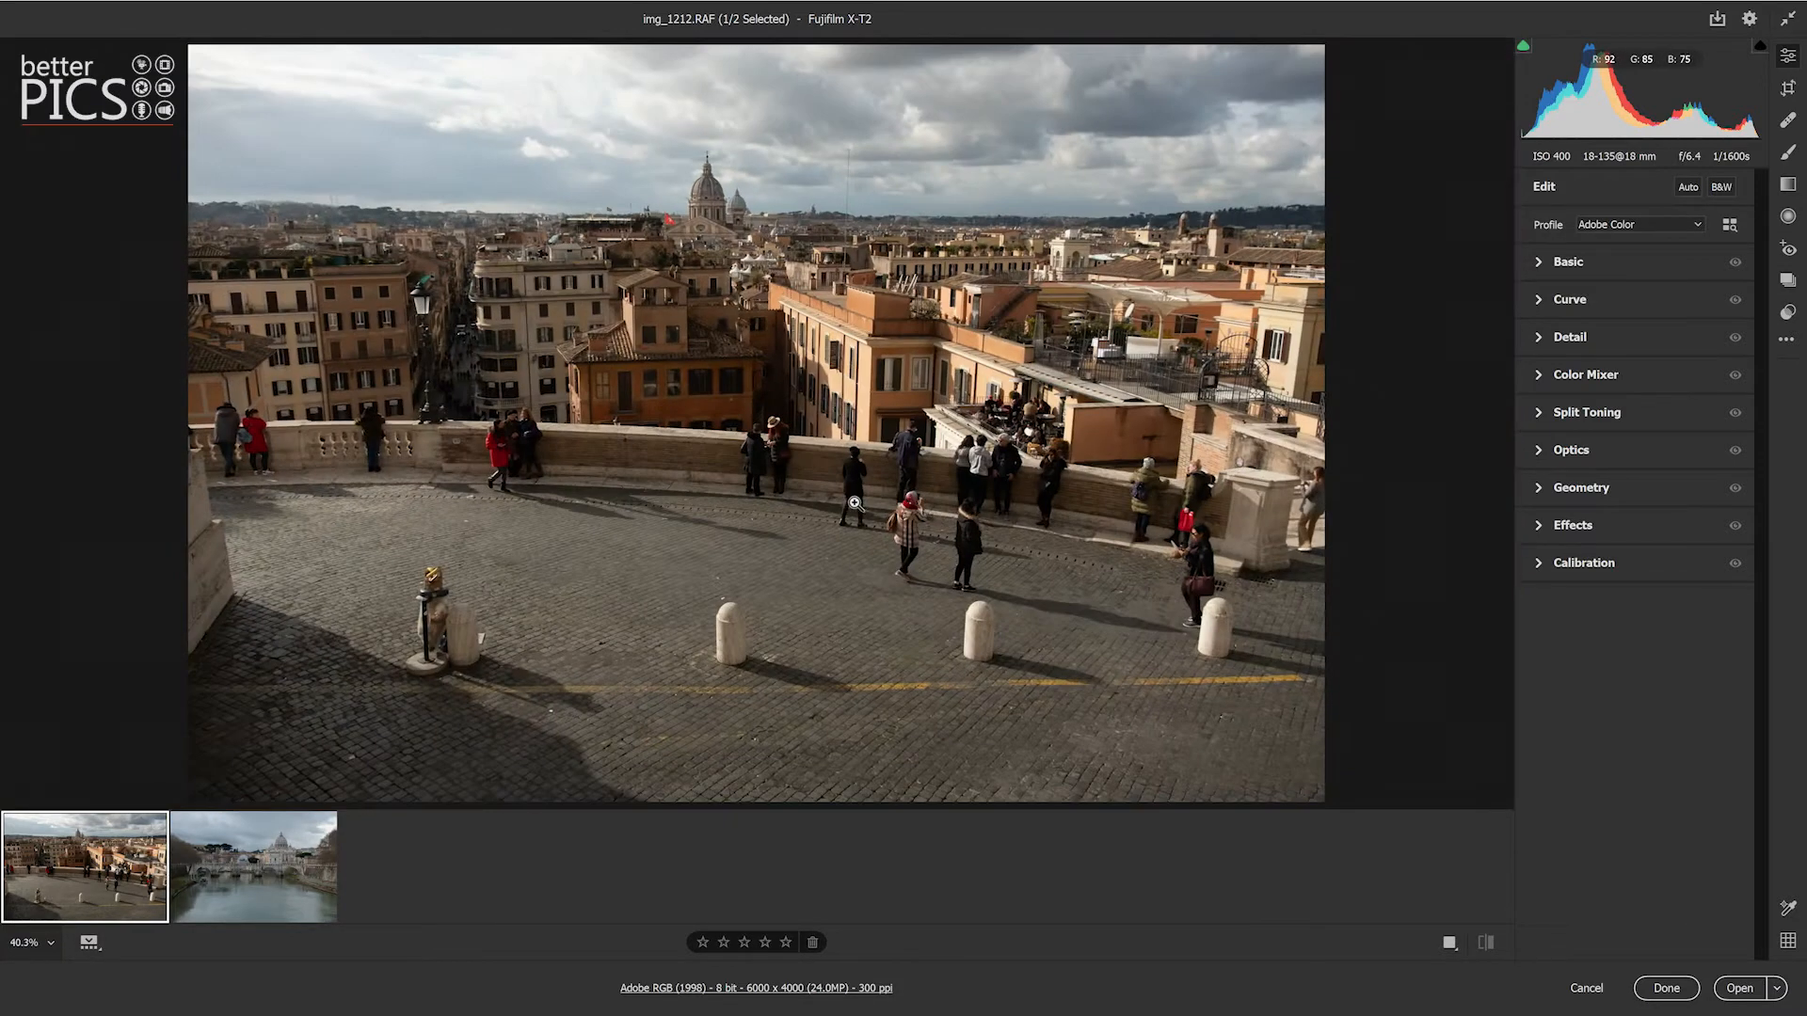
click(876, 336)
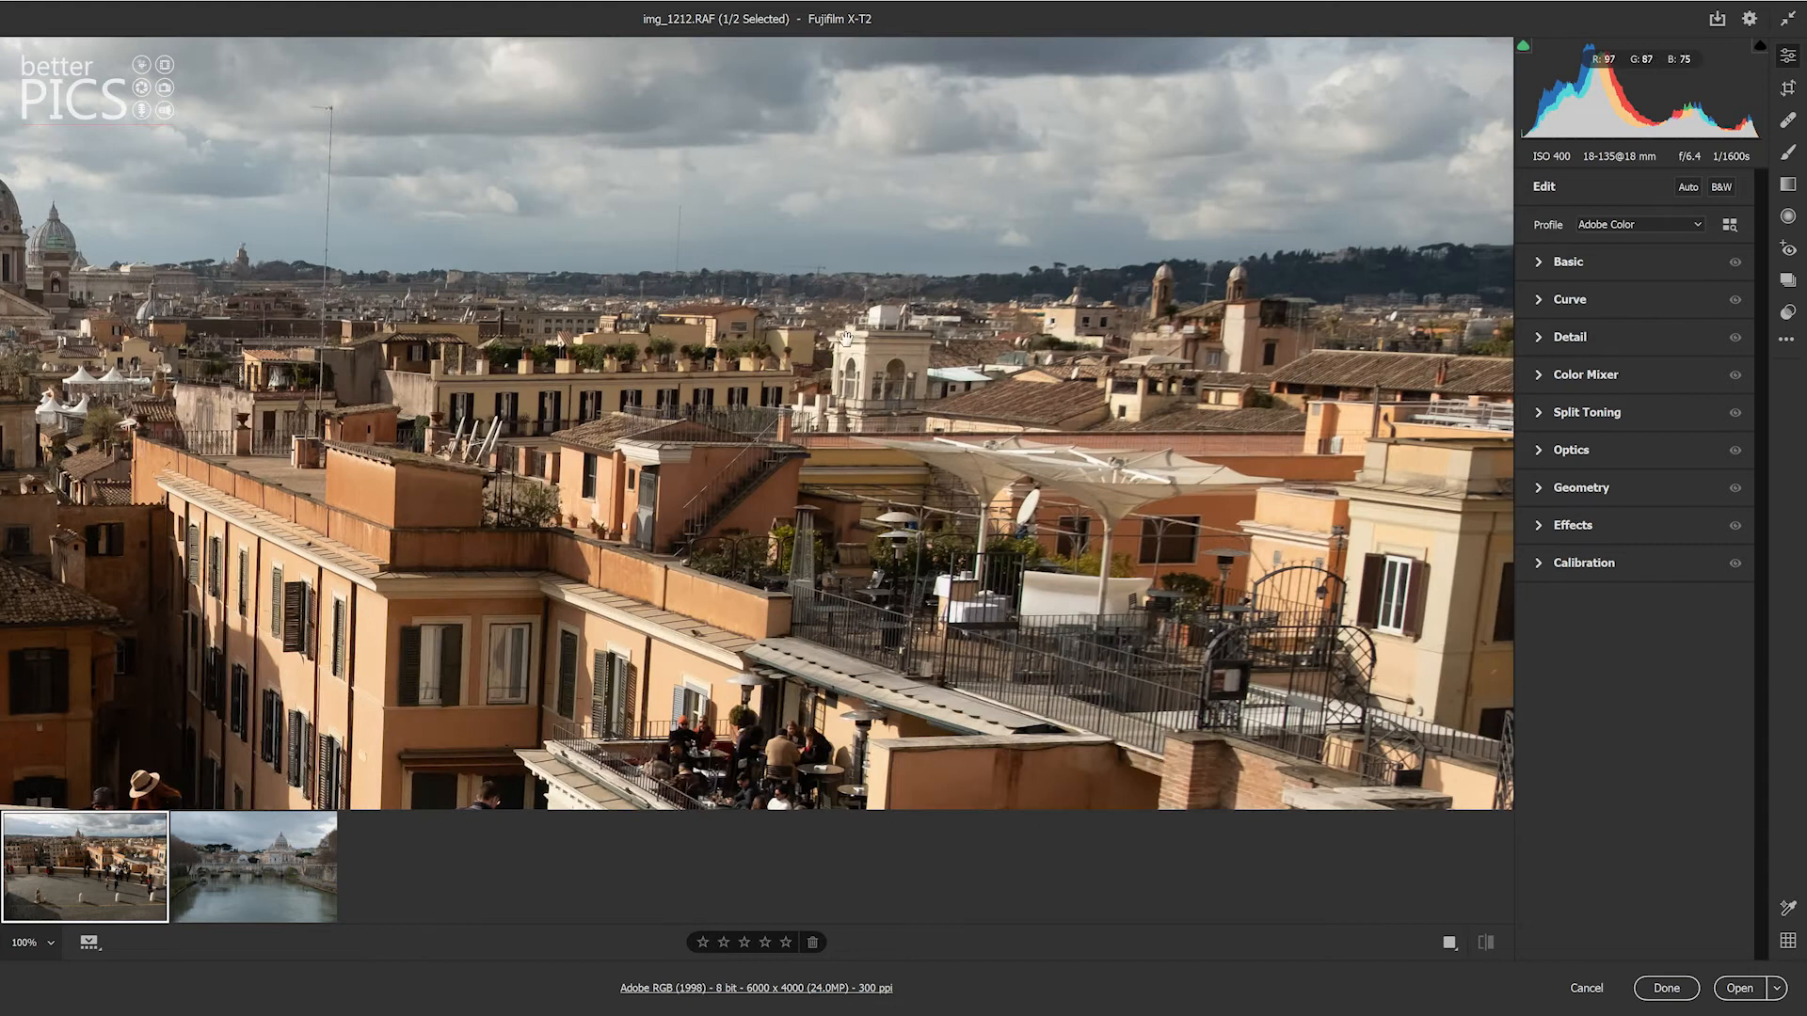
drag(566, 358, 1262, 353)
drag(509, 324, 664, 357)
drag(486, 271, 618, 132)
drag(1115, 361, 743, 427)
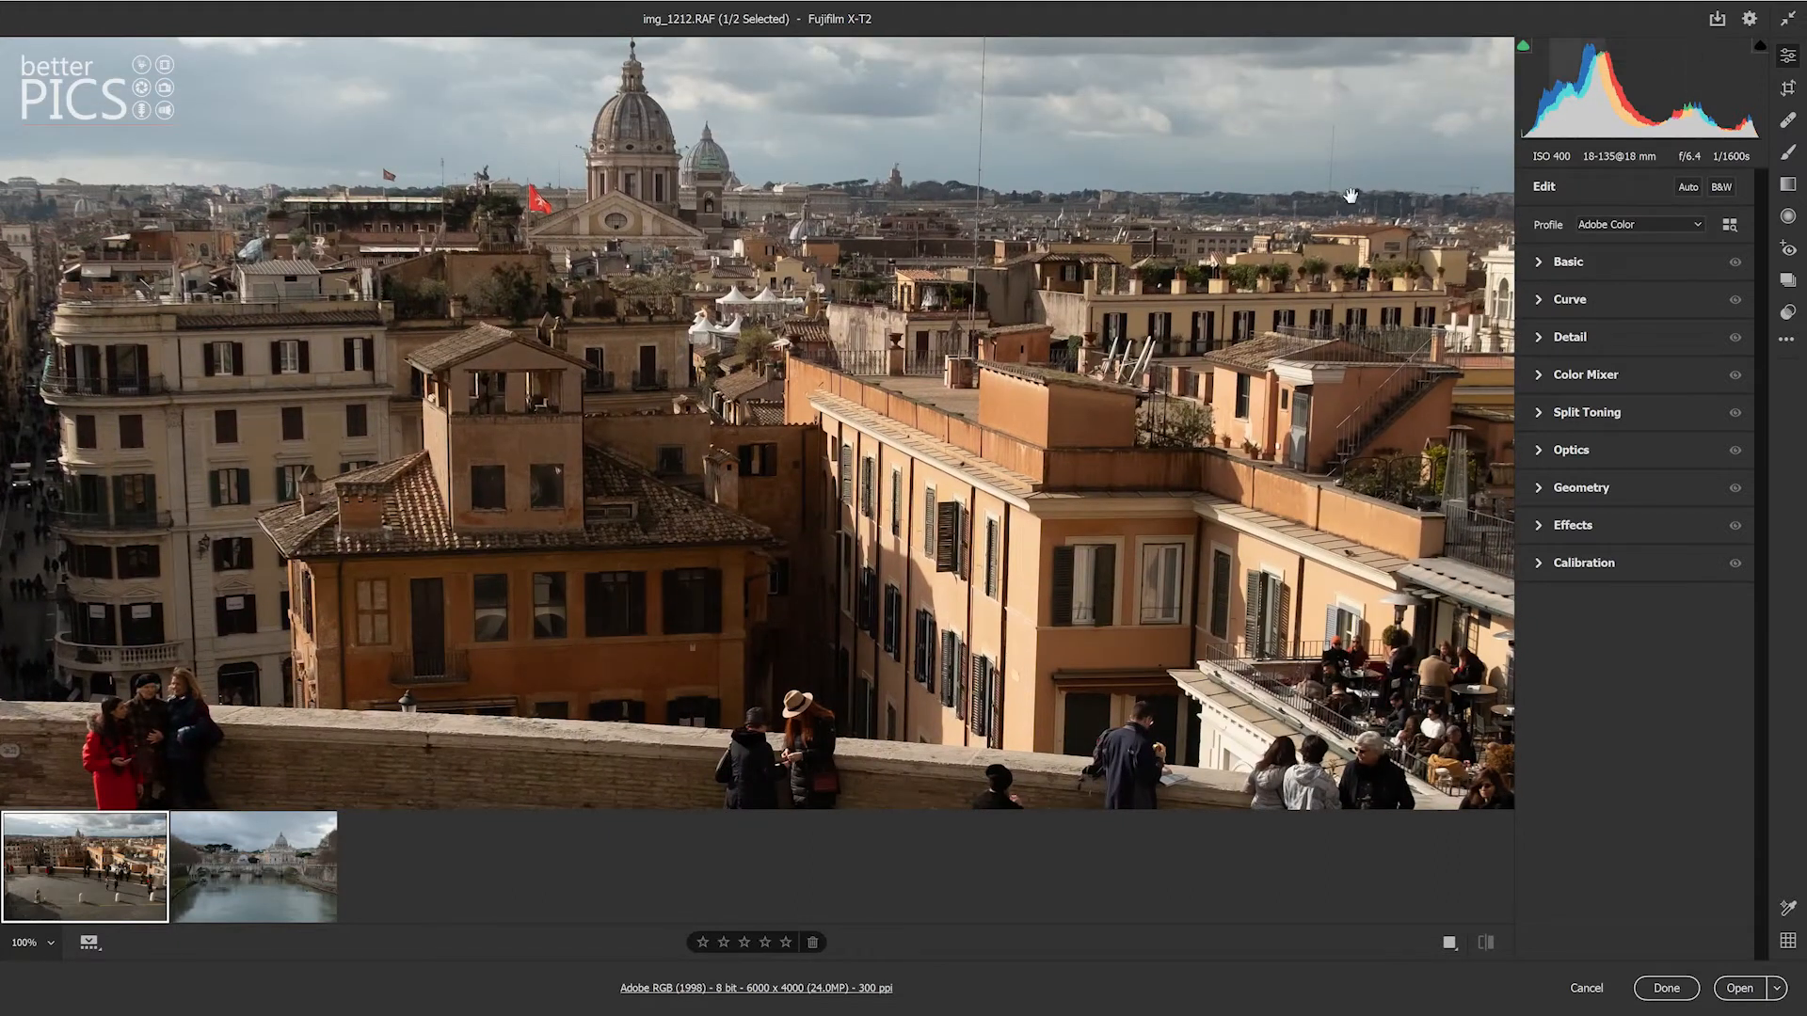
key(ctrl+0)
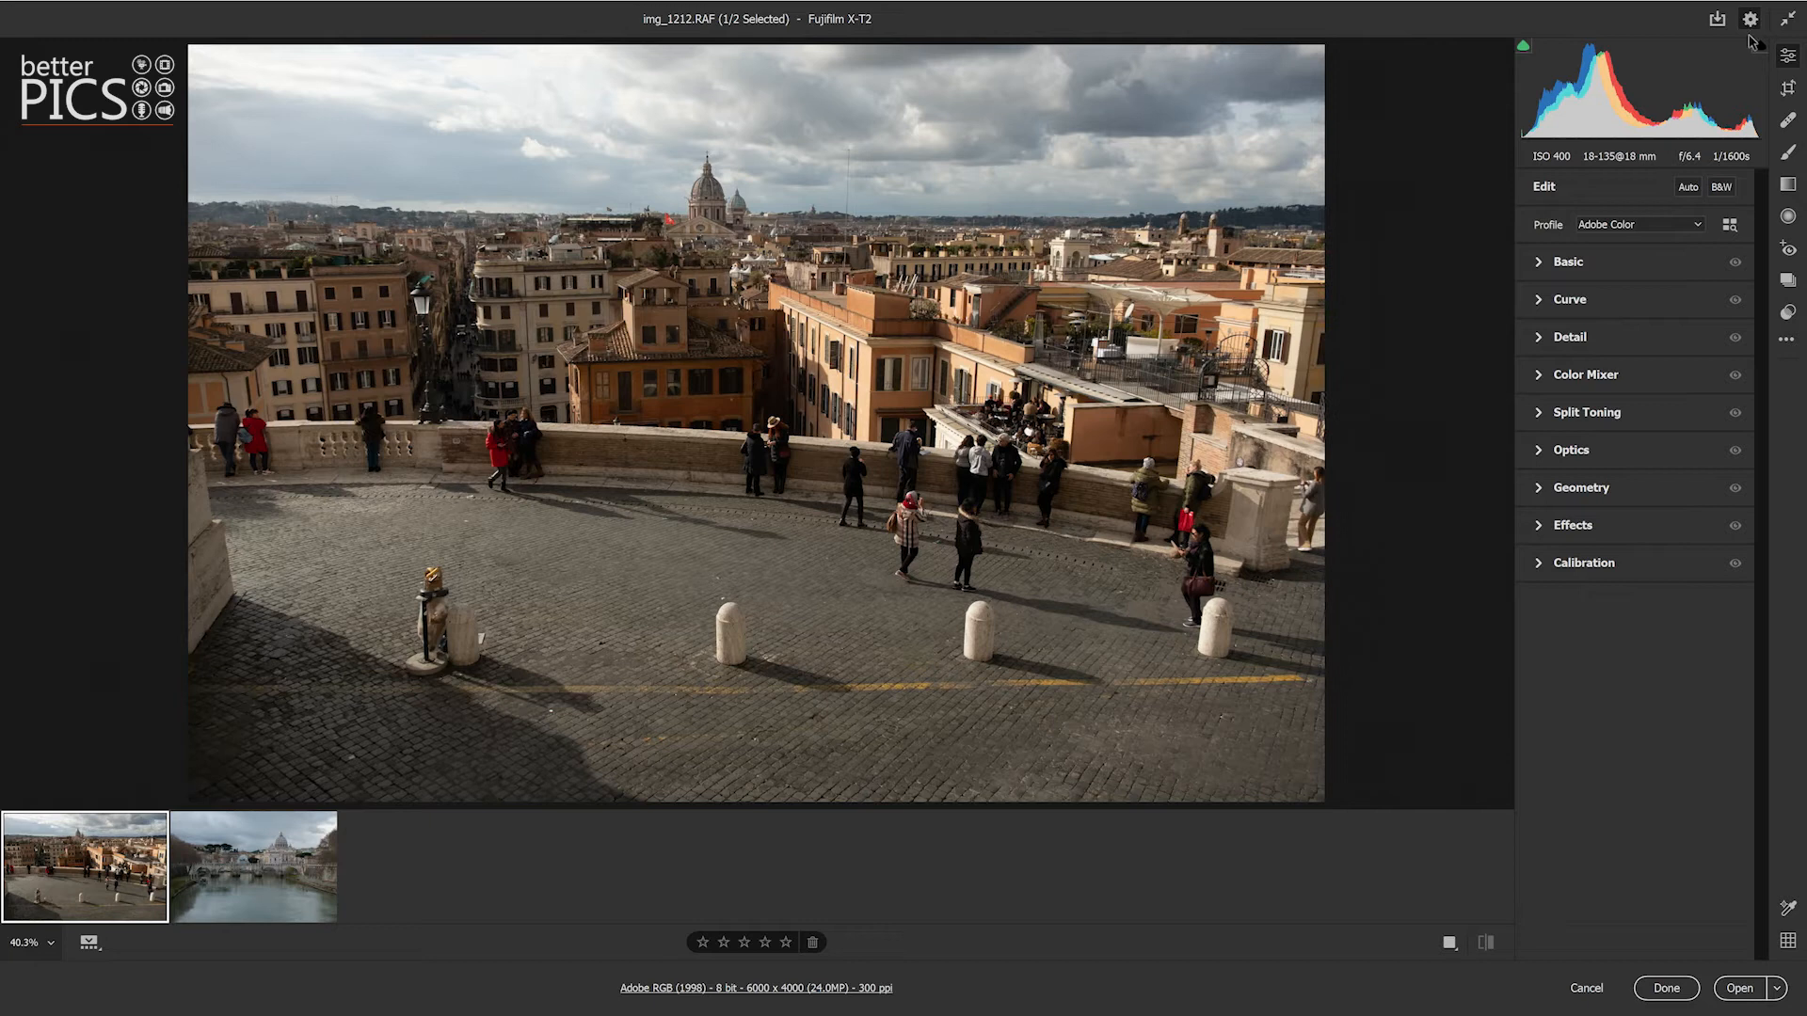
Step: Turn off Lightroom style zoom and pan in the Camera Raw general preferences
click(1750, 20)
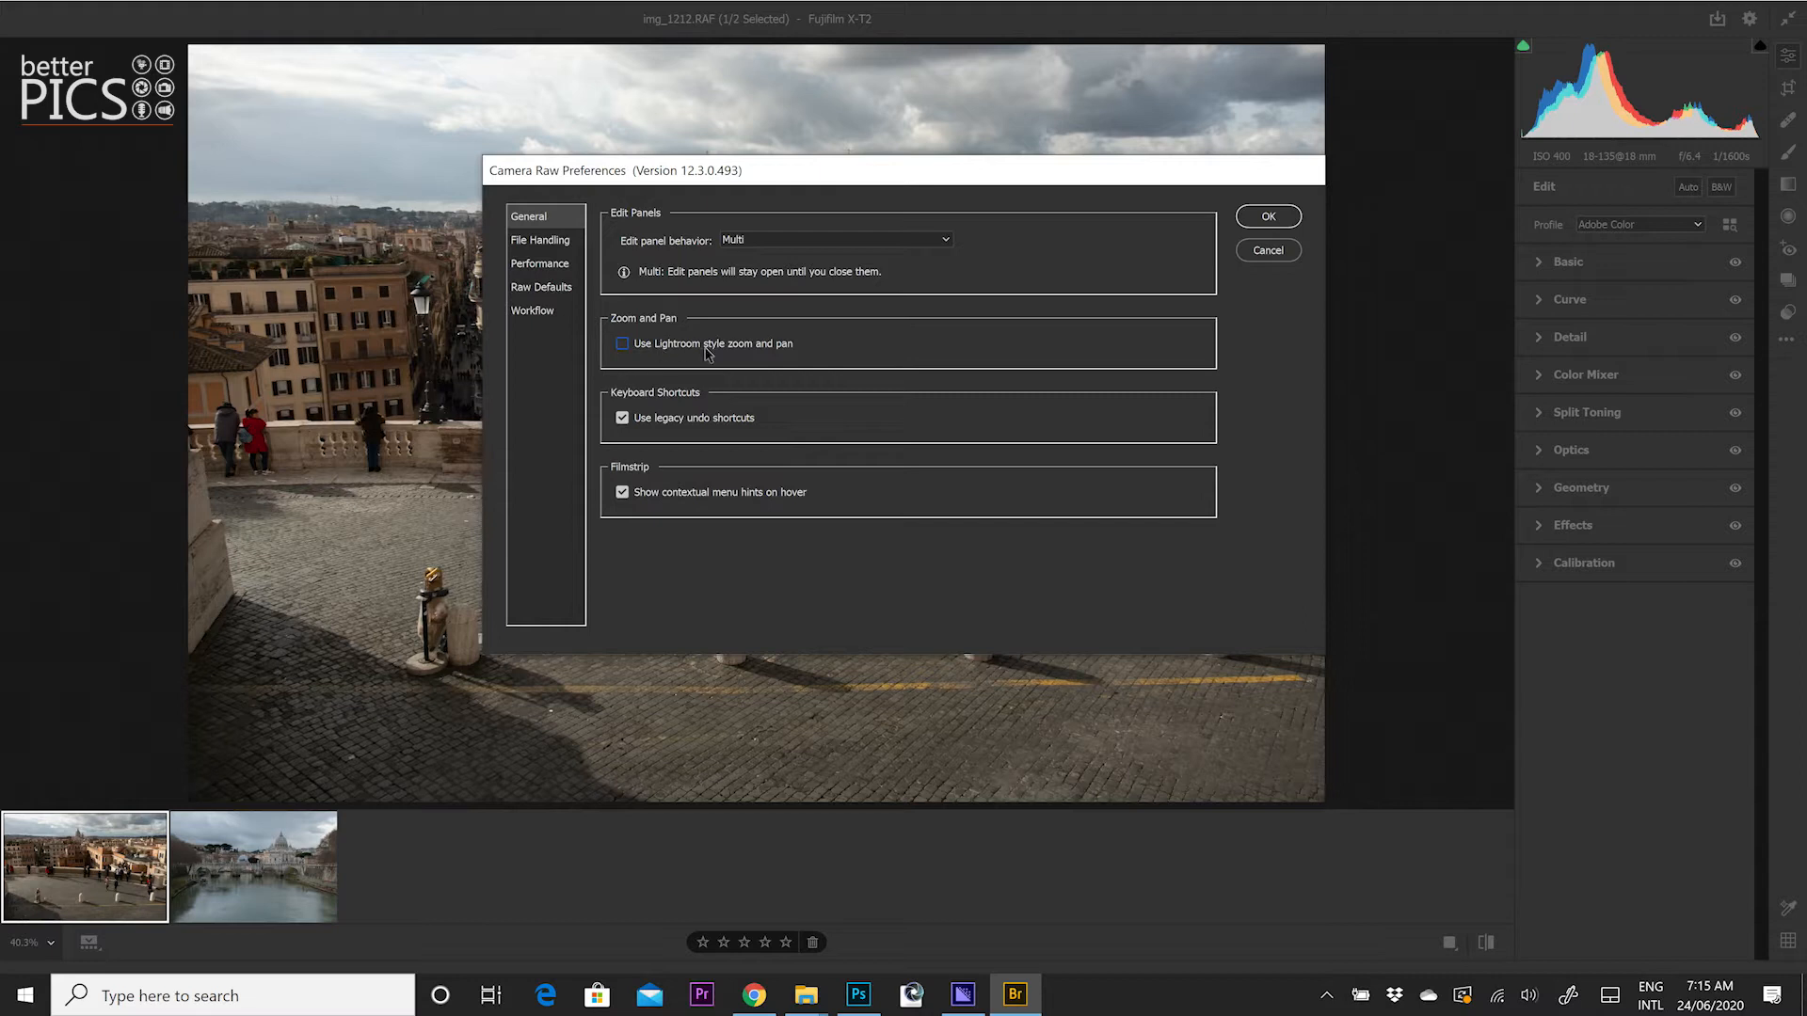
click(1266, 247)
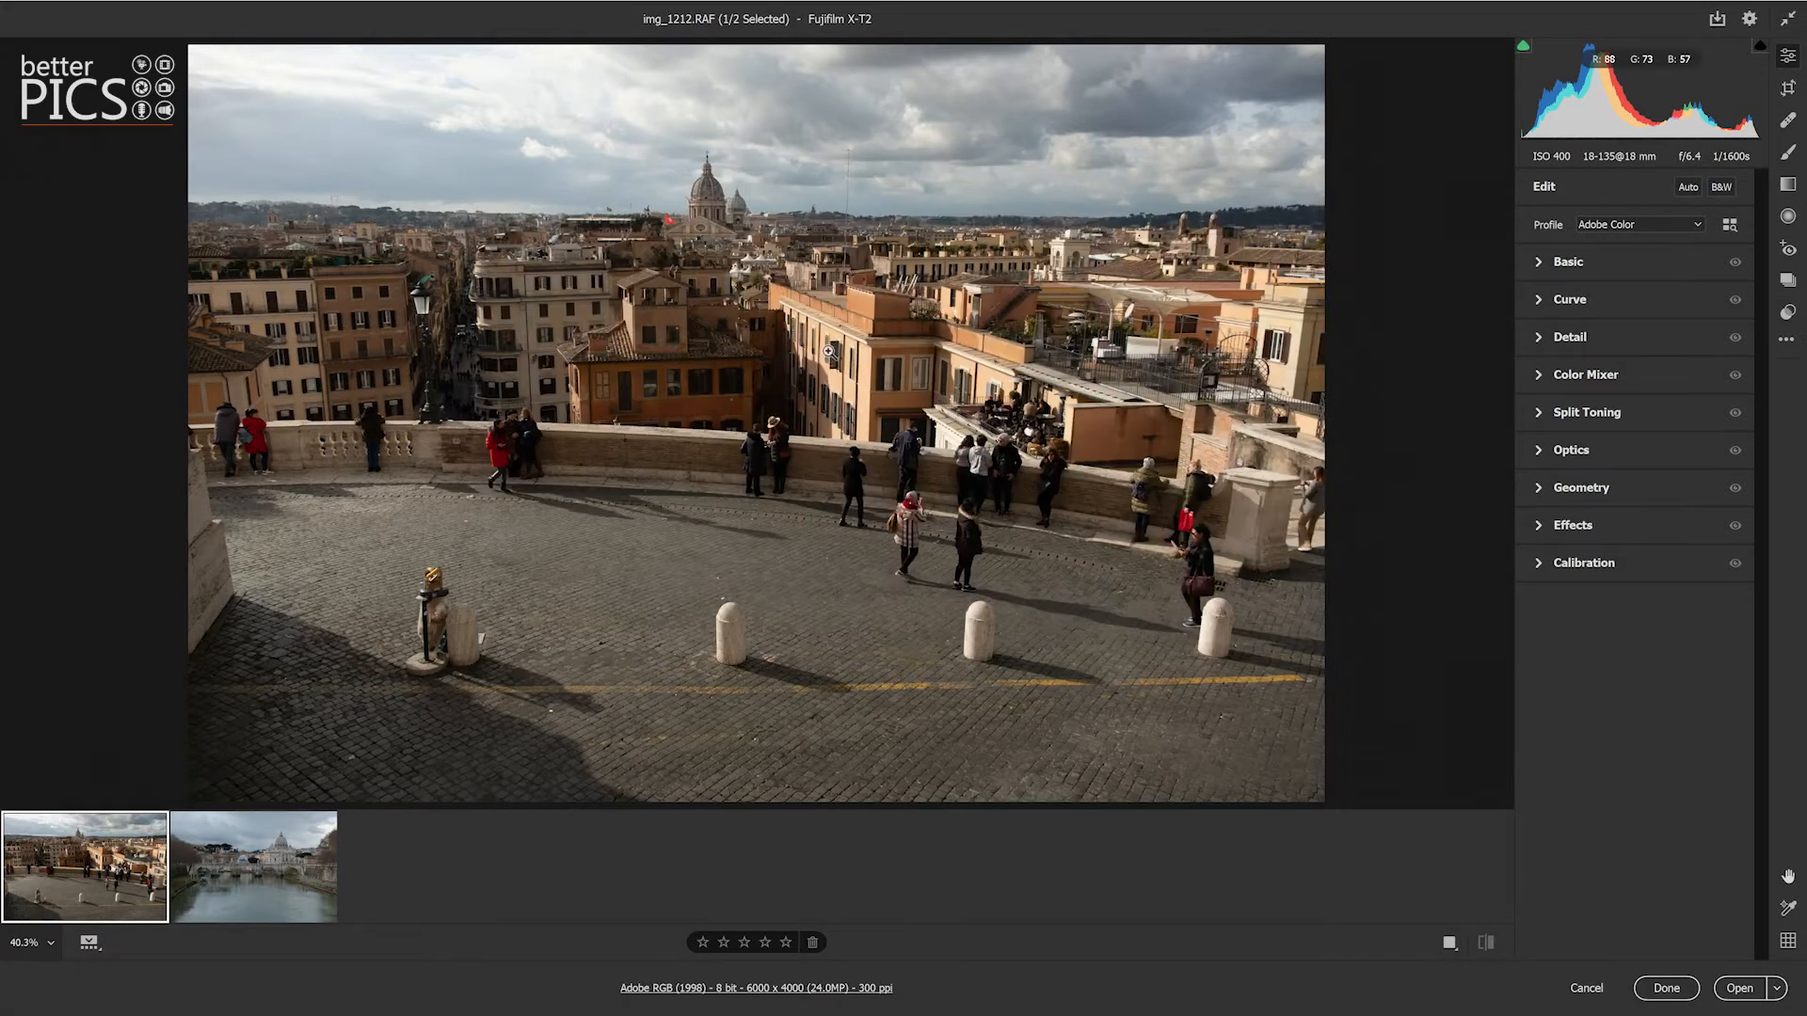
Step: Magnify the tiled rooftops around the small tower to about 287%, and return to the fitted view
drag(677, 327, 701, 293)
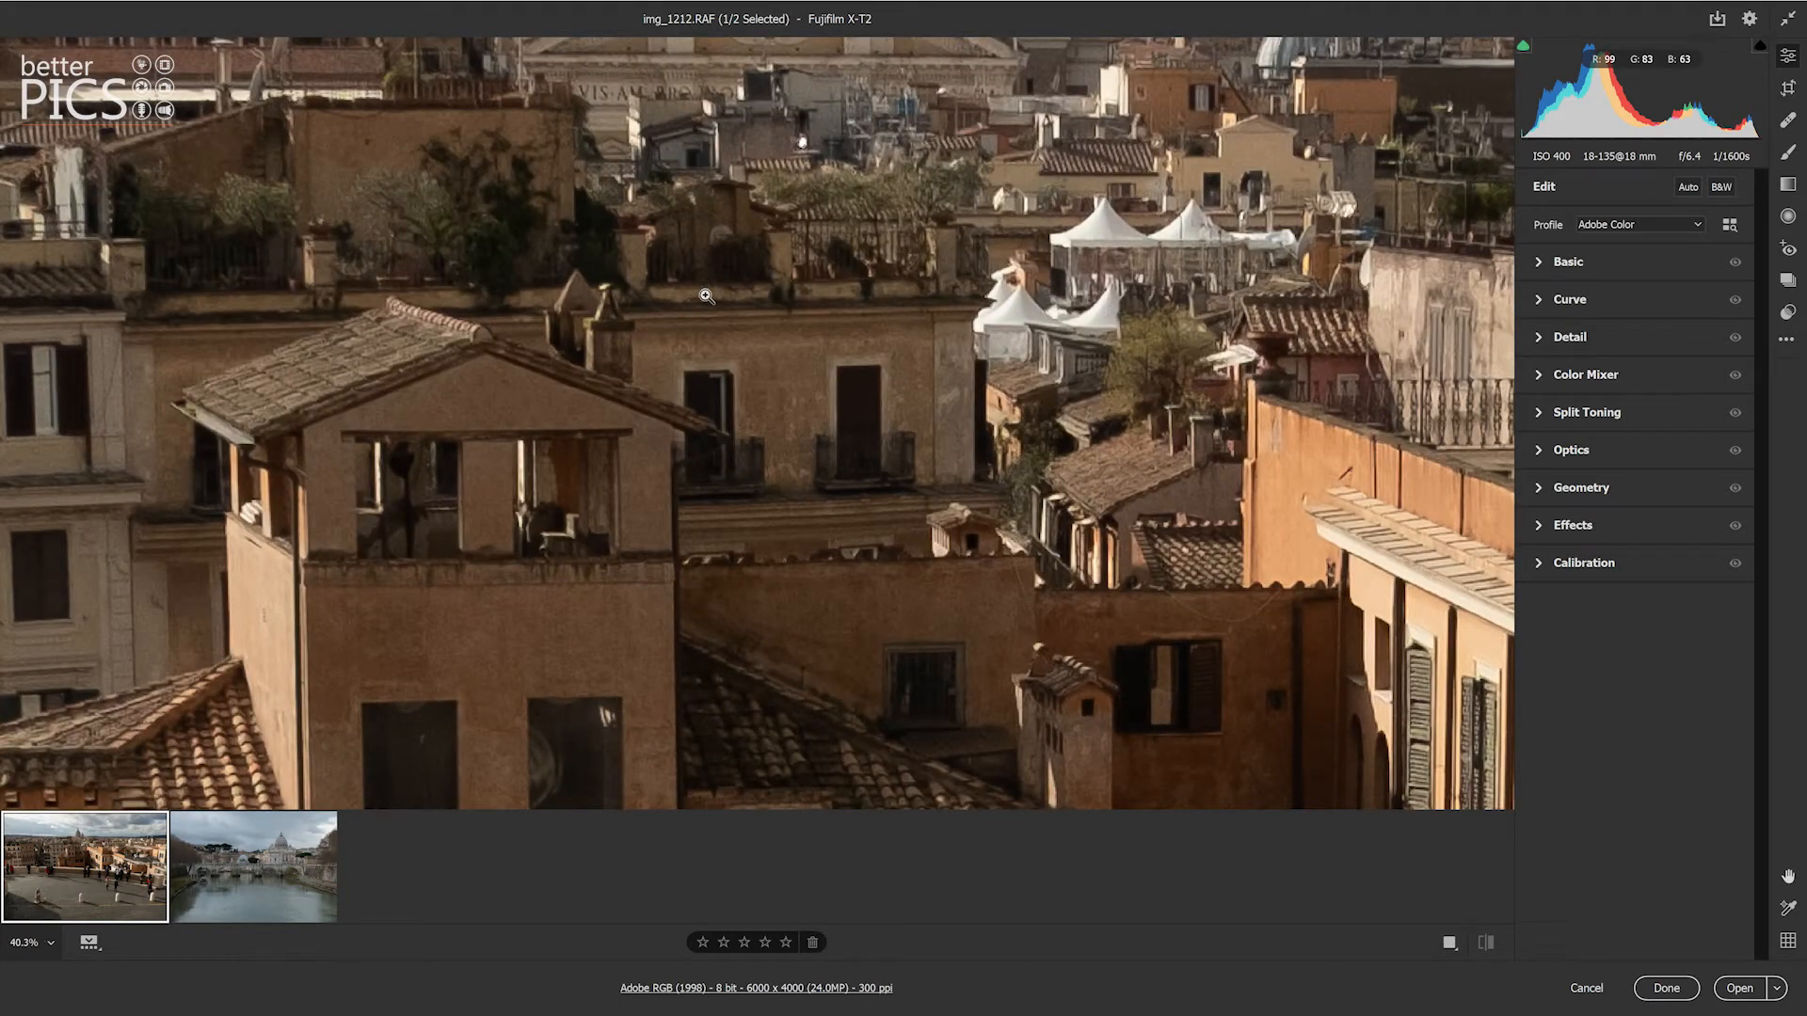
scroll(701, 292, down, 10)
drag(716, 298, 720, 299)
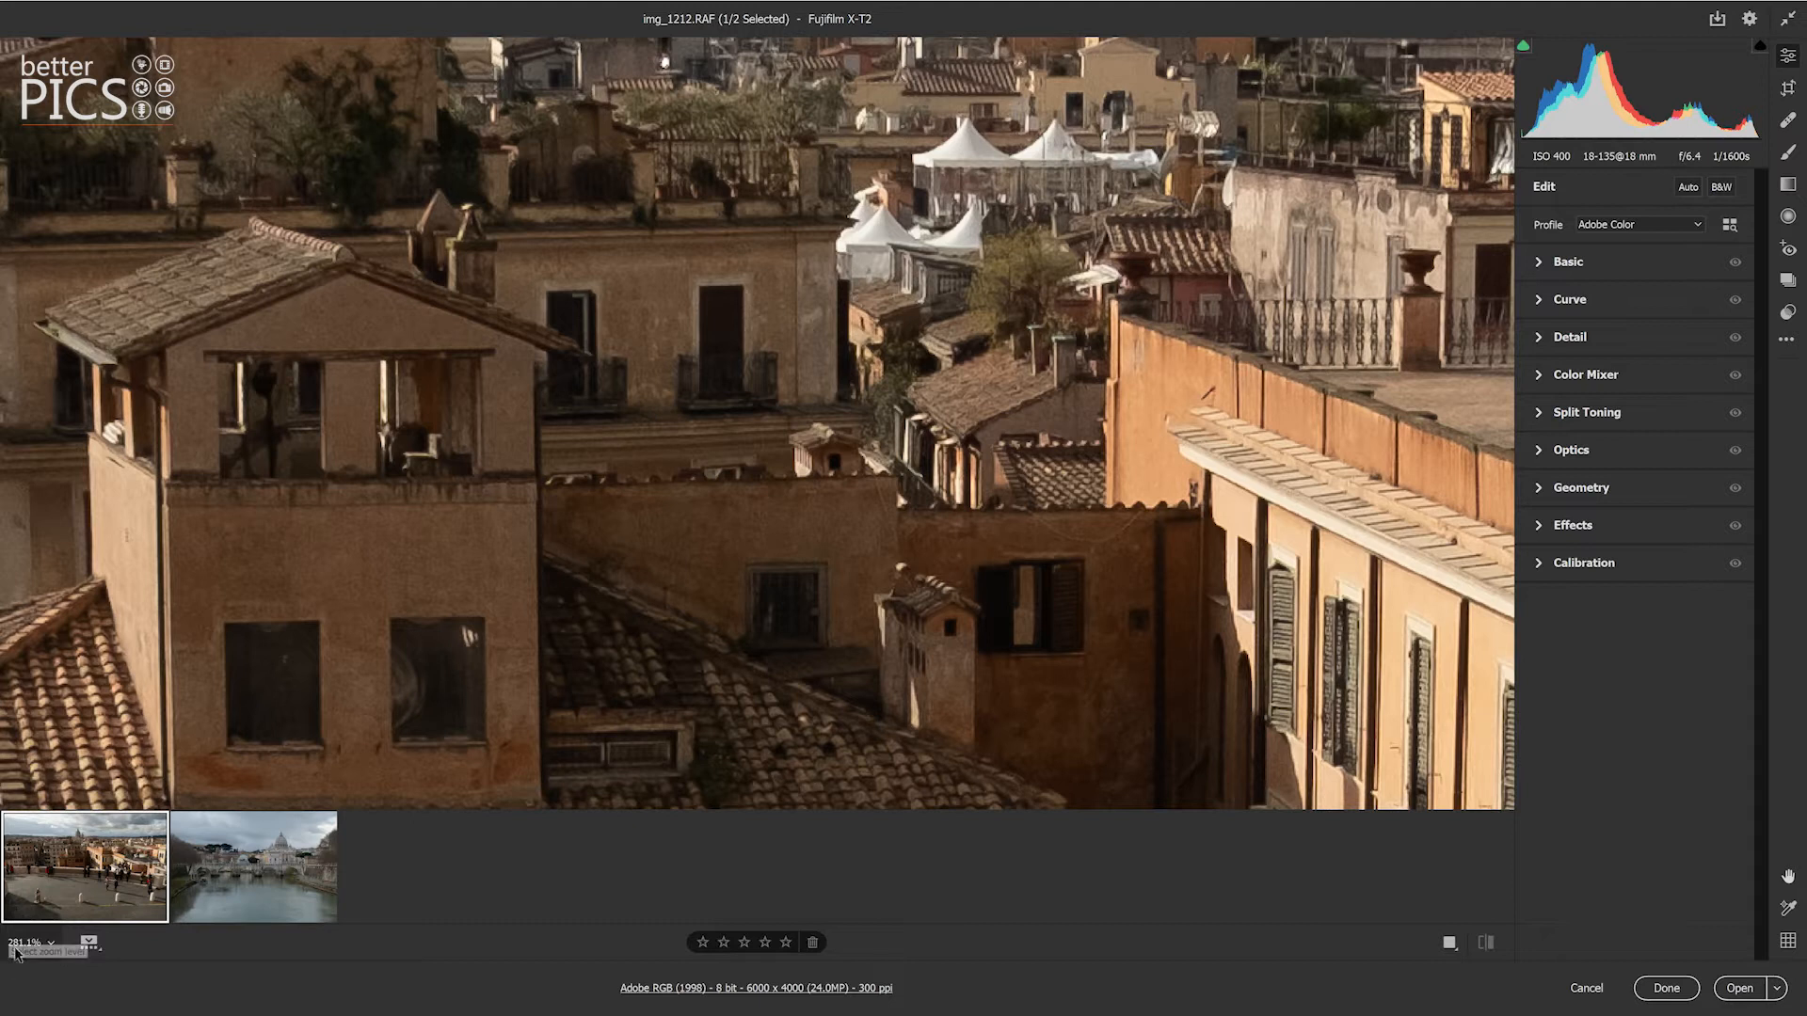
drag(717, 342, 732, 347)
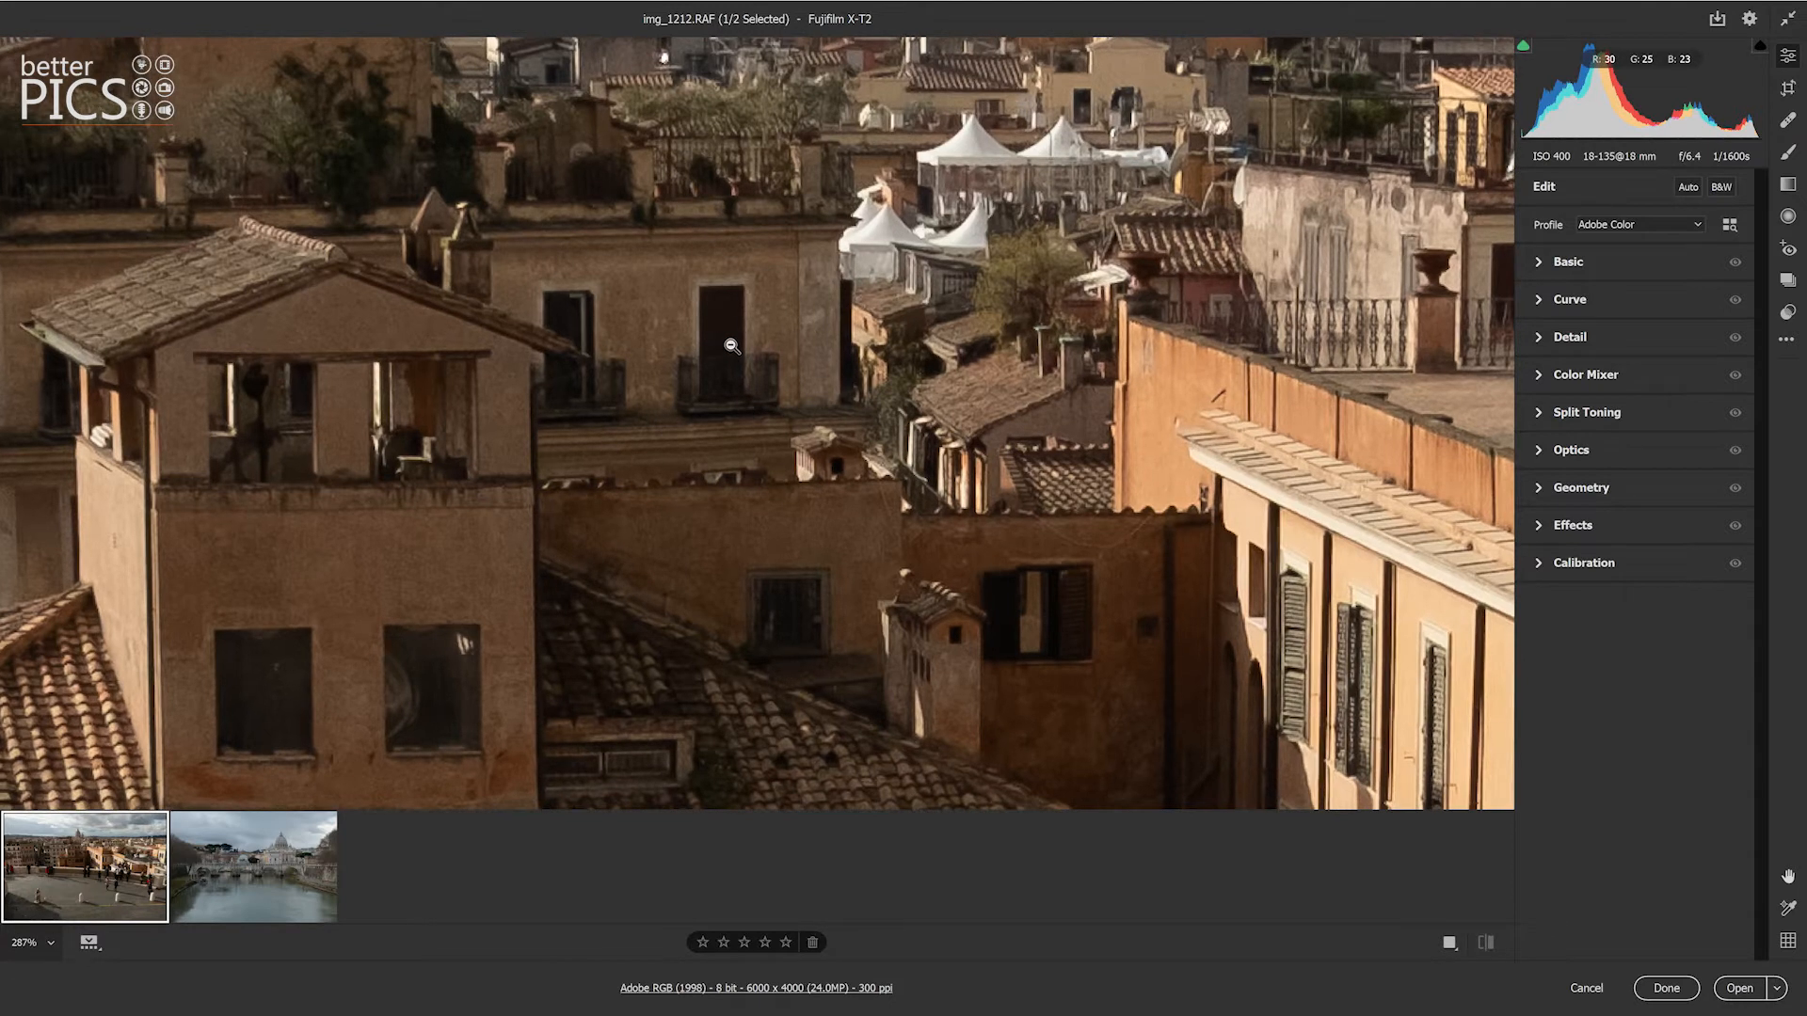
click(732, 346)
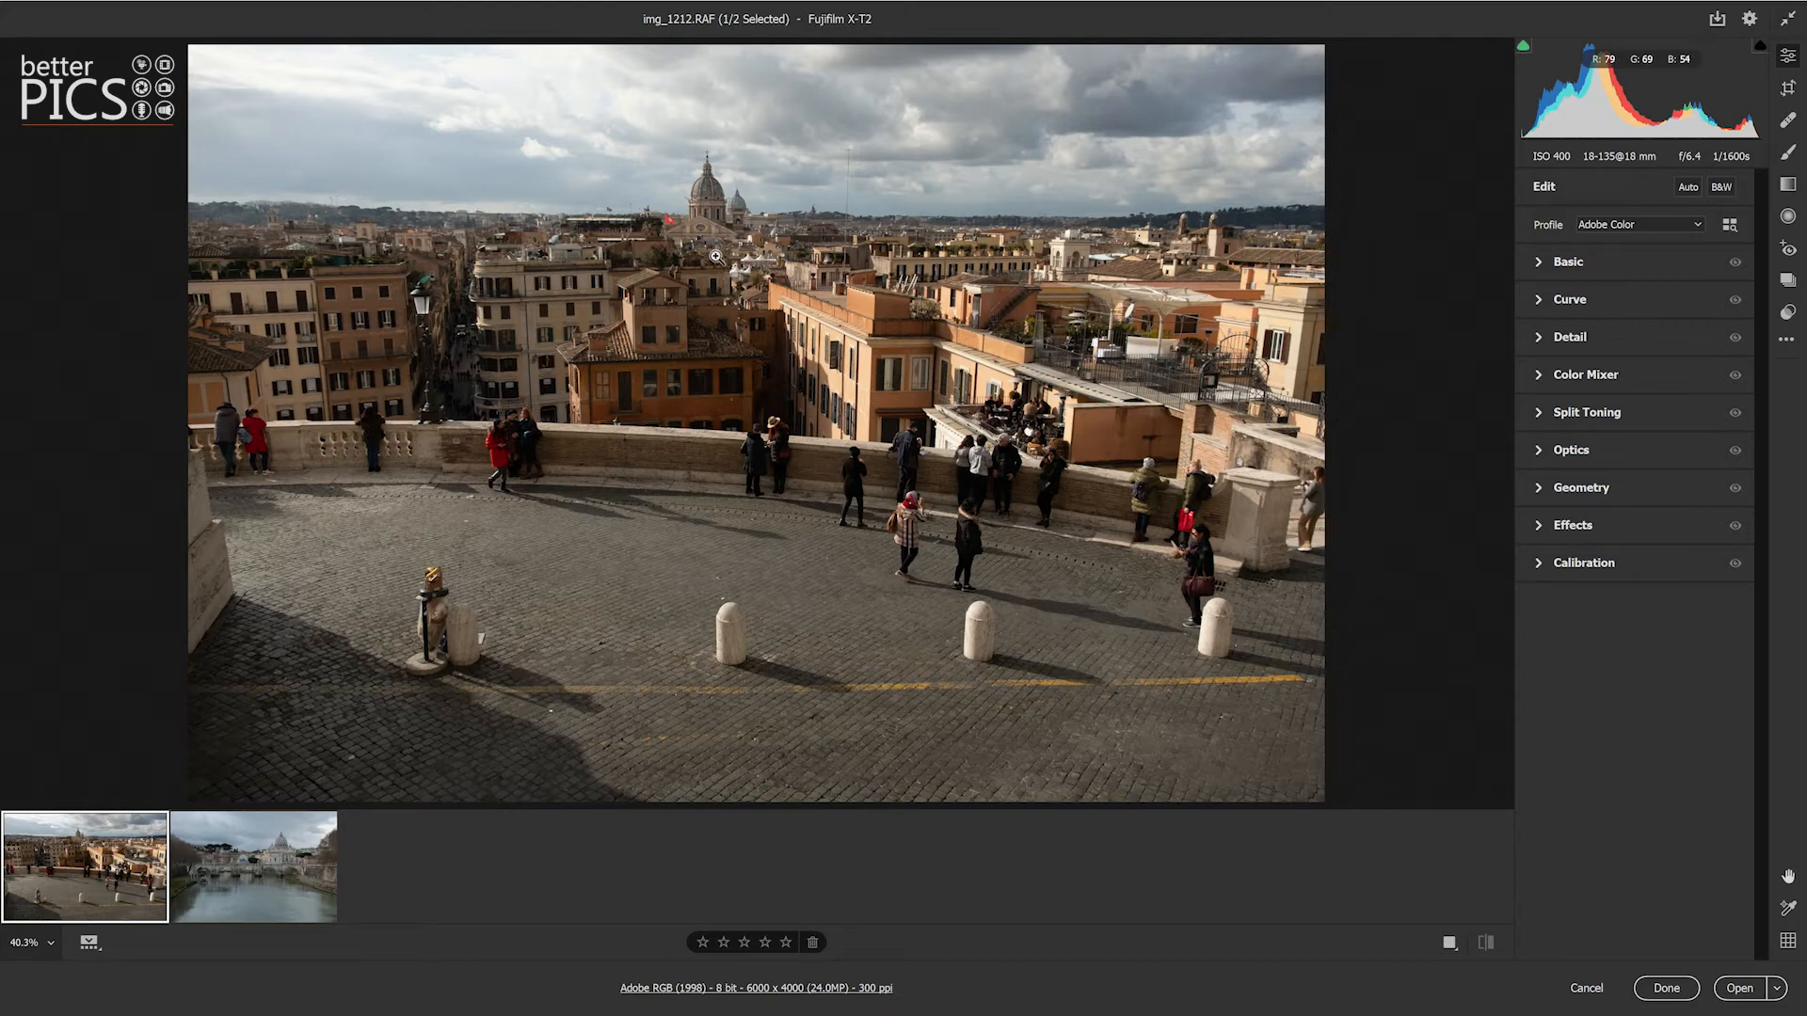
Step: View the rooftops below the dome at about 200% magnification, and switch back to the whole photo
click(712, 195)
click(732, 271)
drag(733, 271, 947, 267)
scroll(946, 265, down, 4)
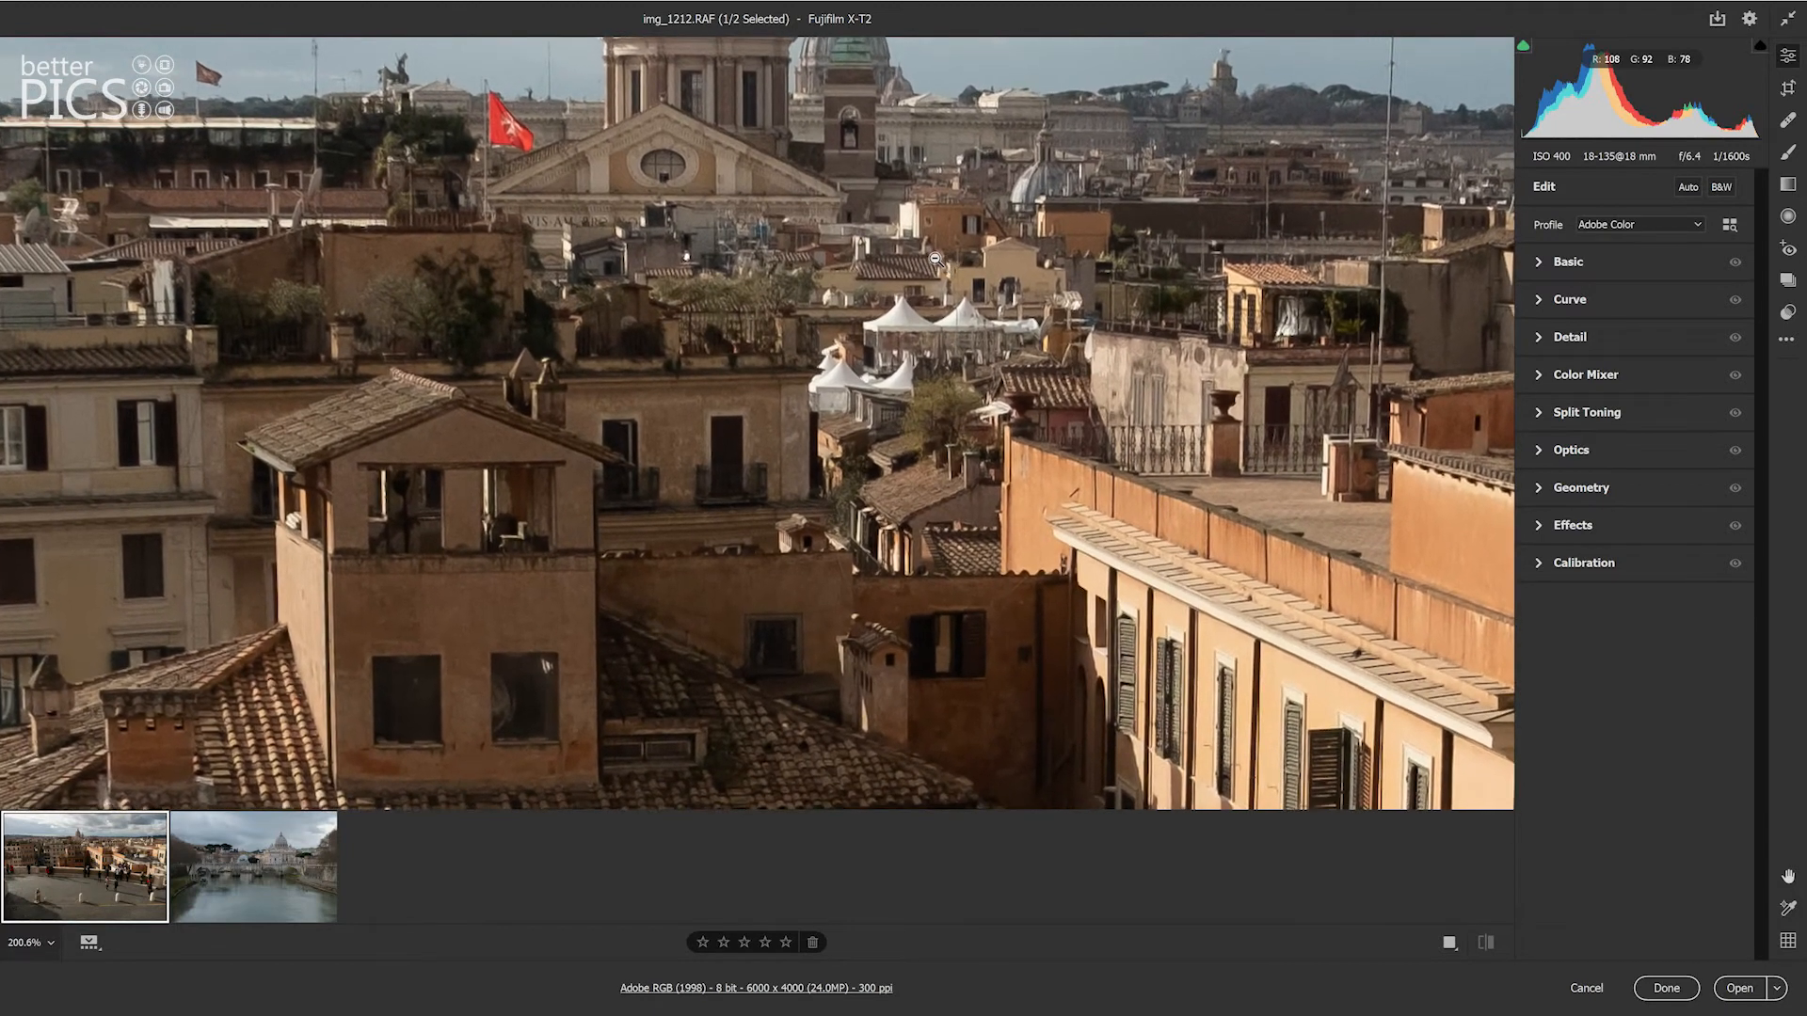
click(773, 318)
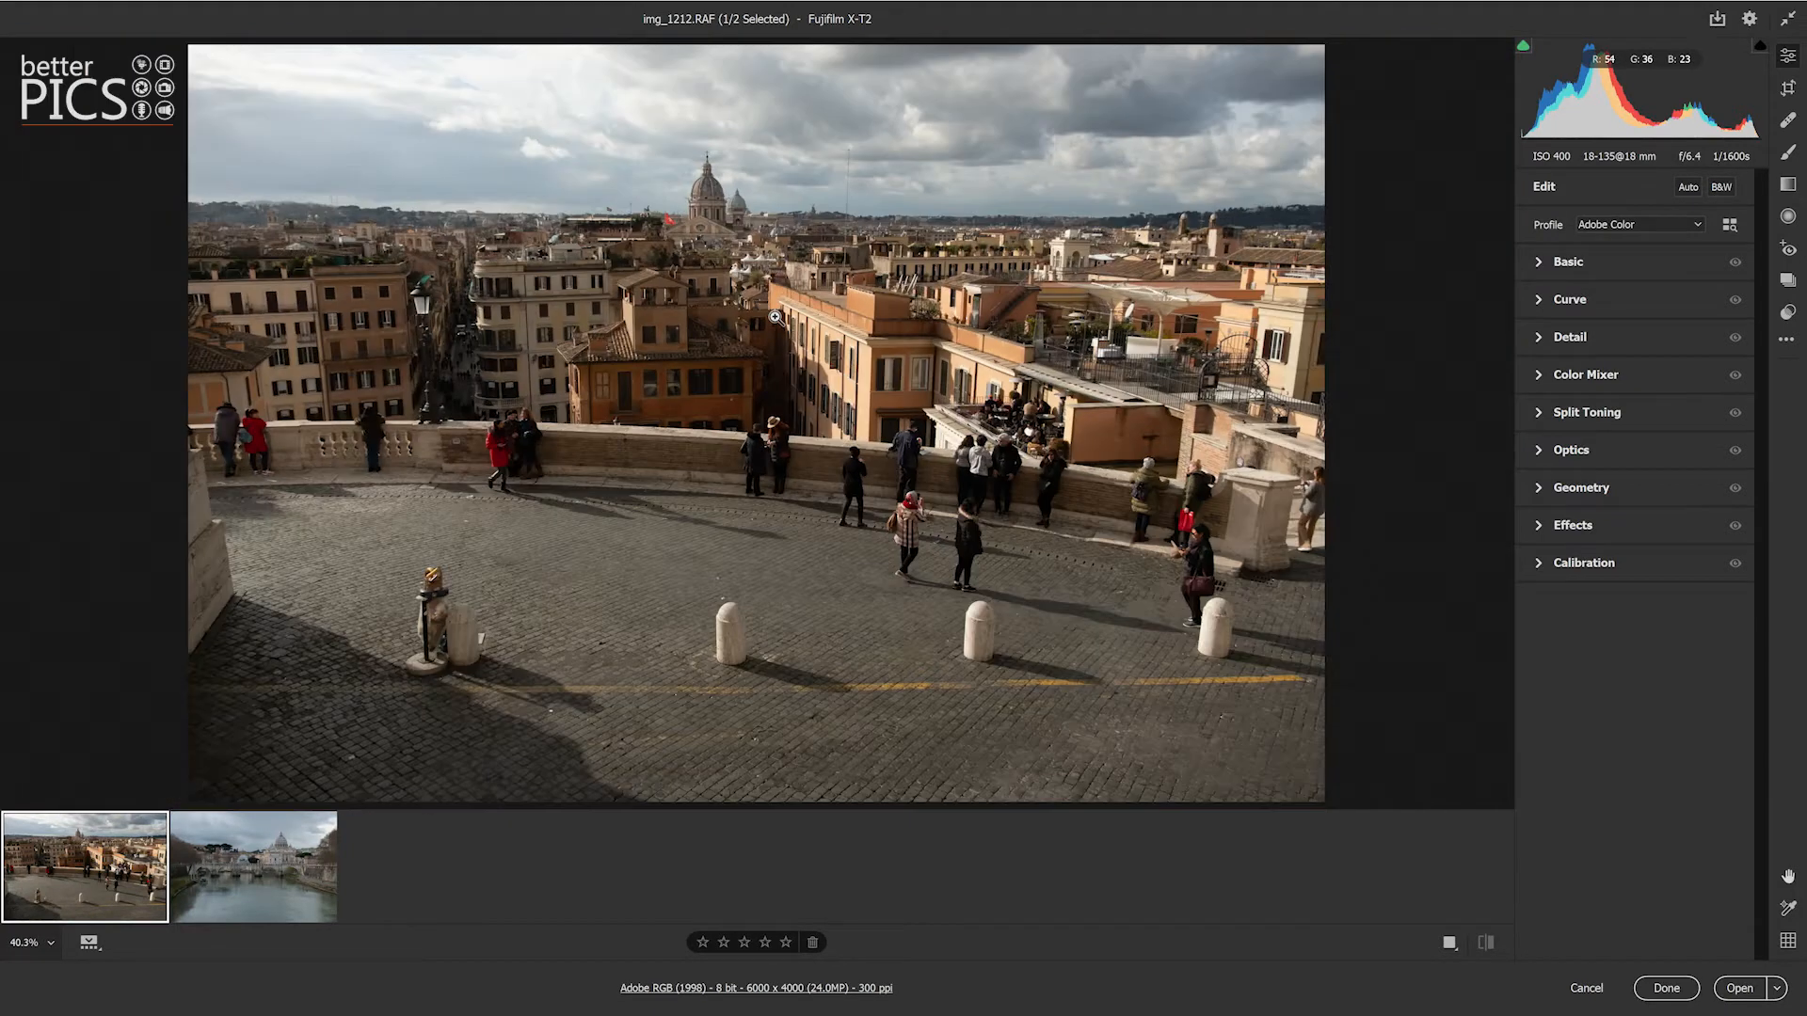
Step: Set the zoom level to 100%, toggle between it and the fitted view, and end with the whole image in view
click(789, 241)
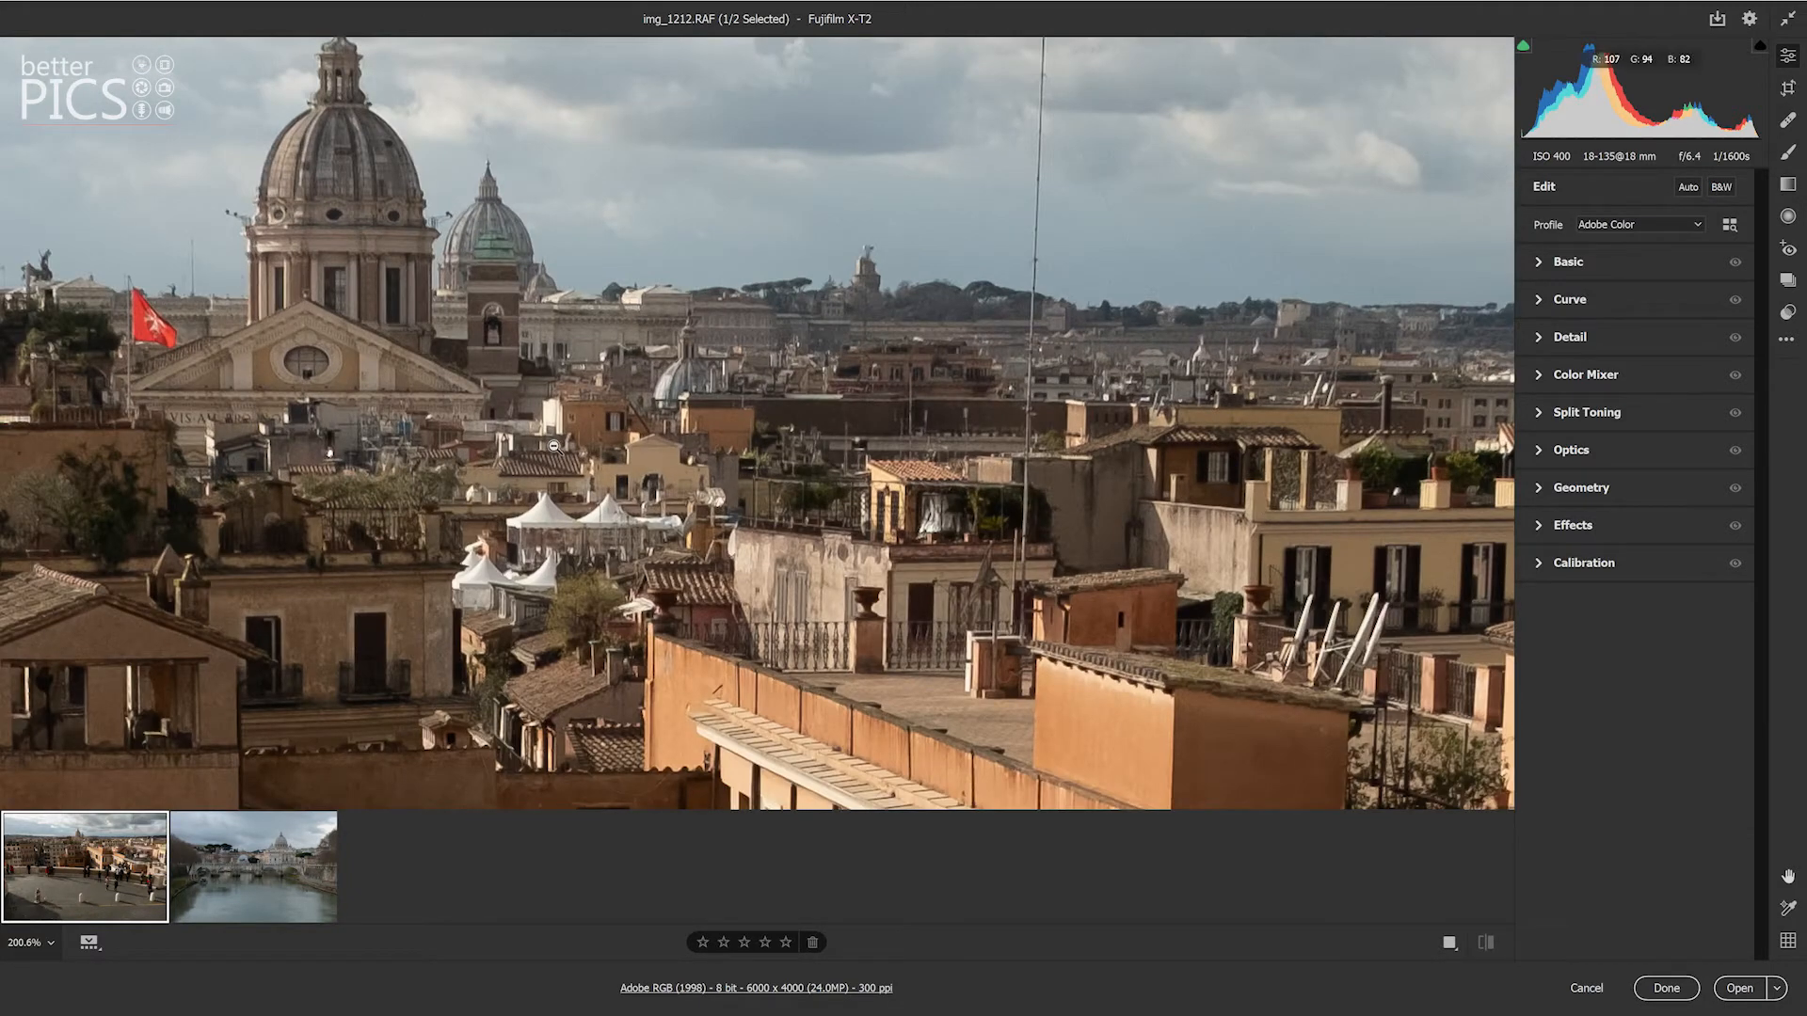
click(28, 943)
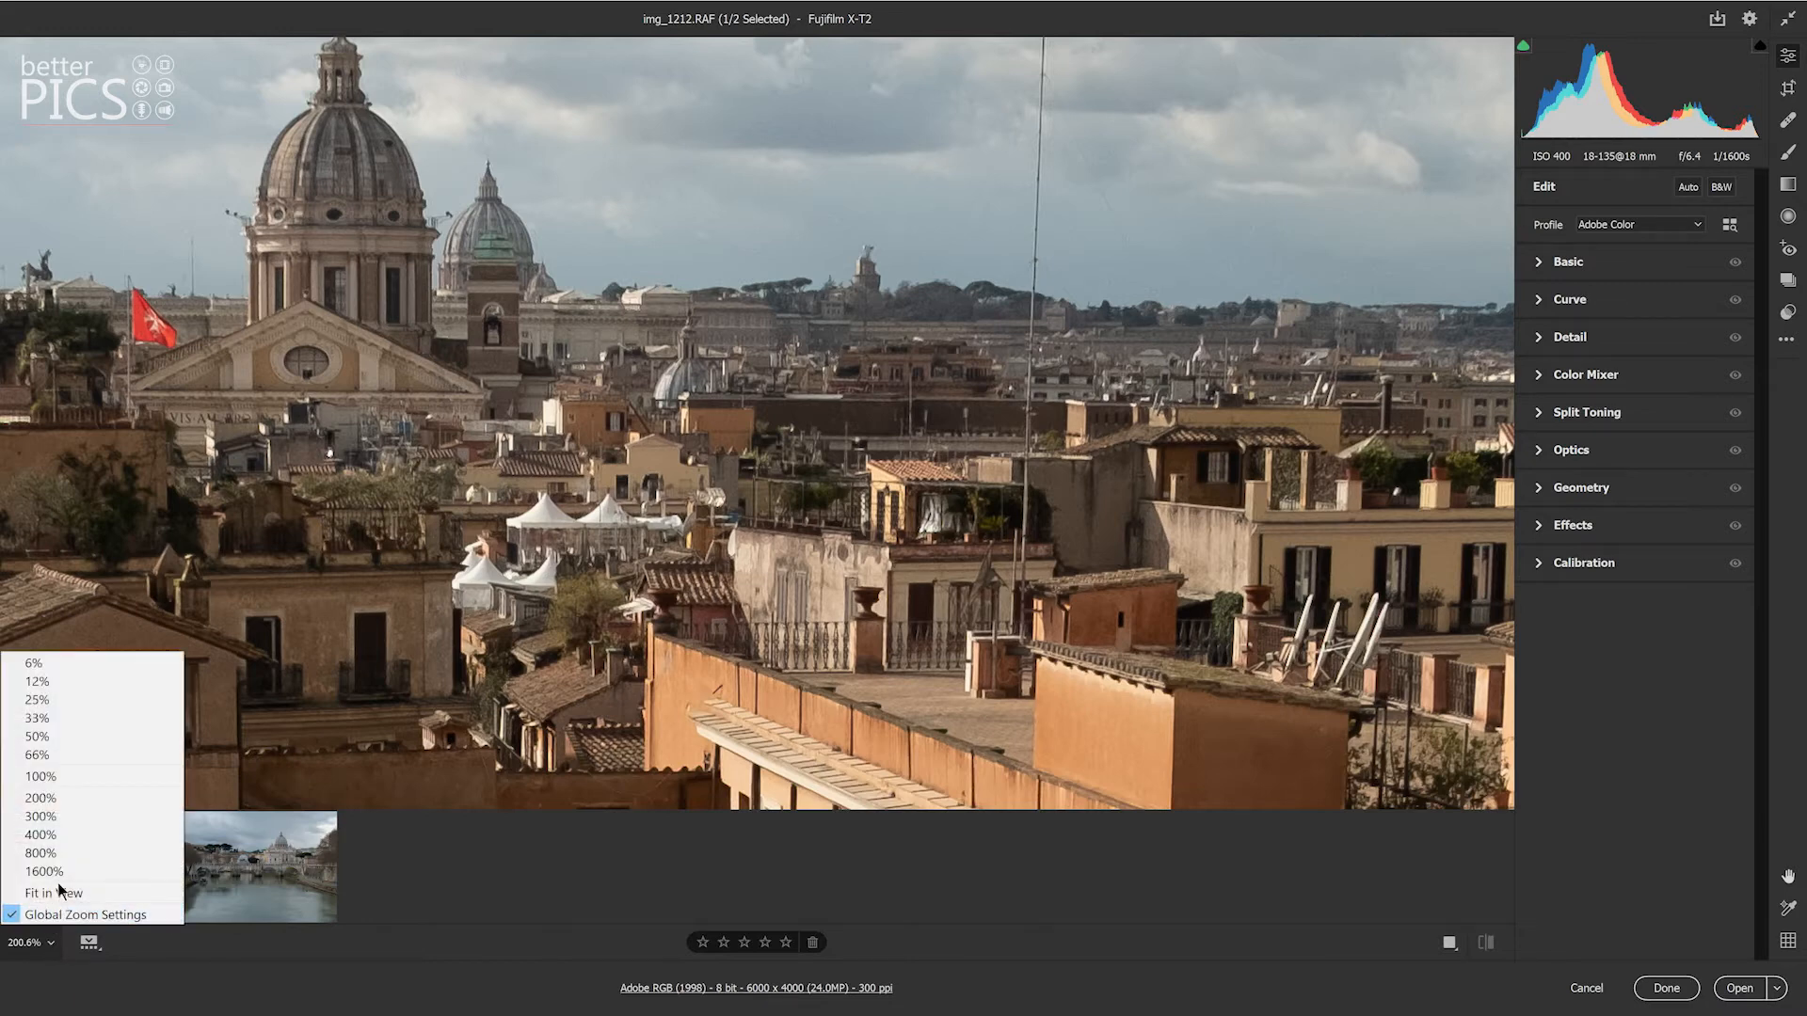
click(83, 777)
click(572, 448)
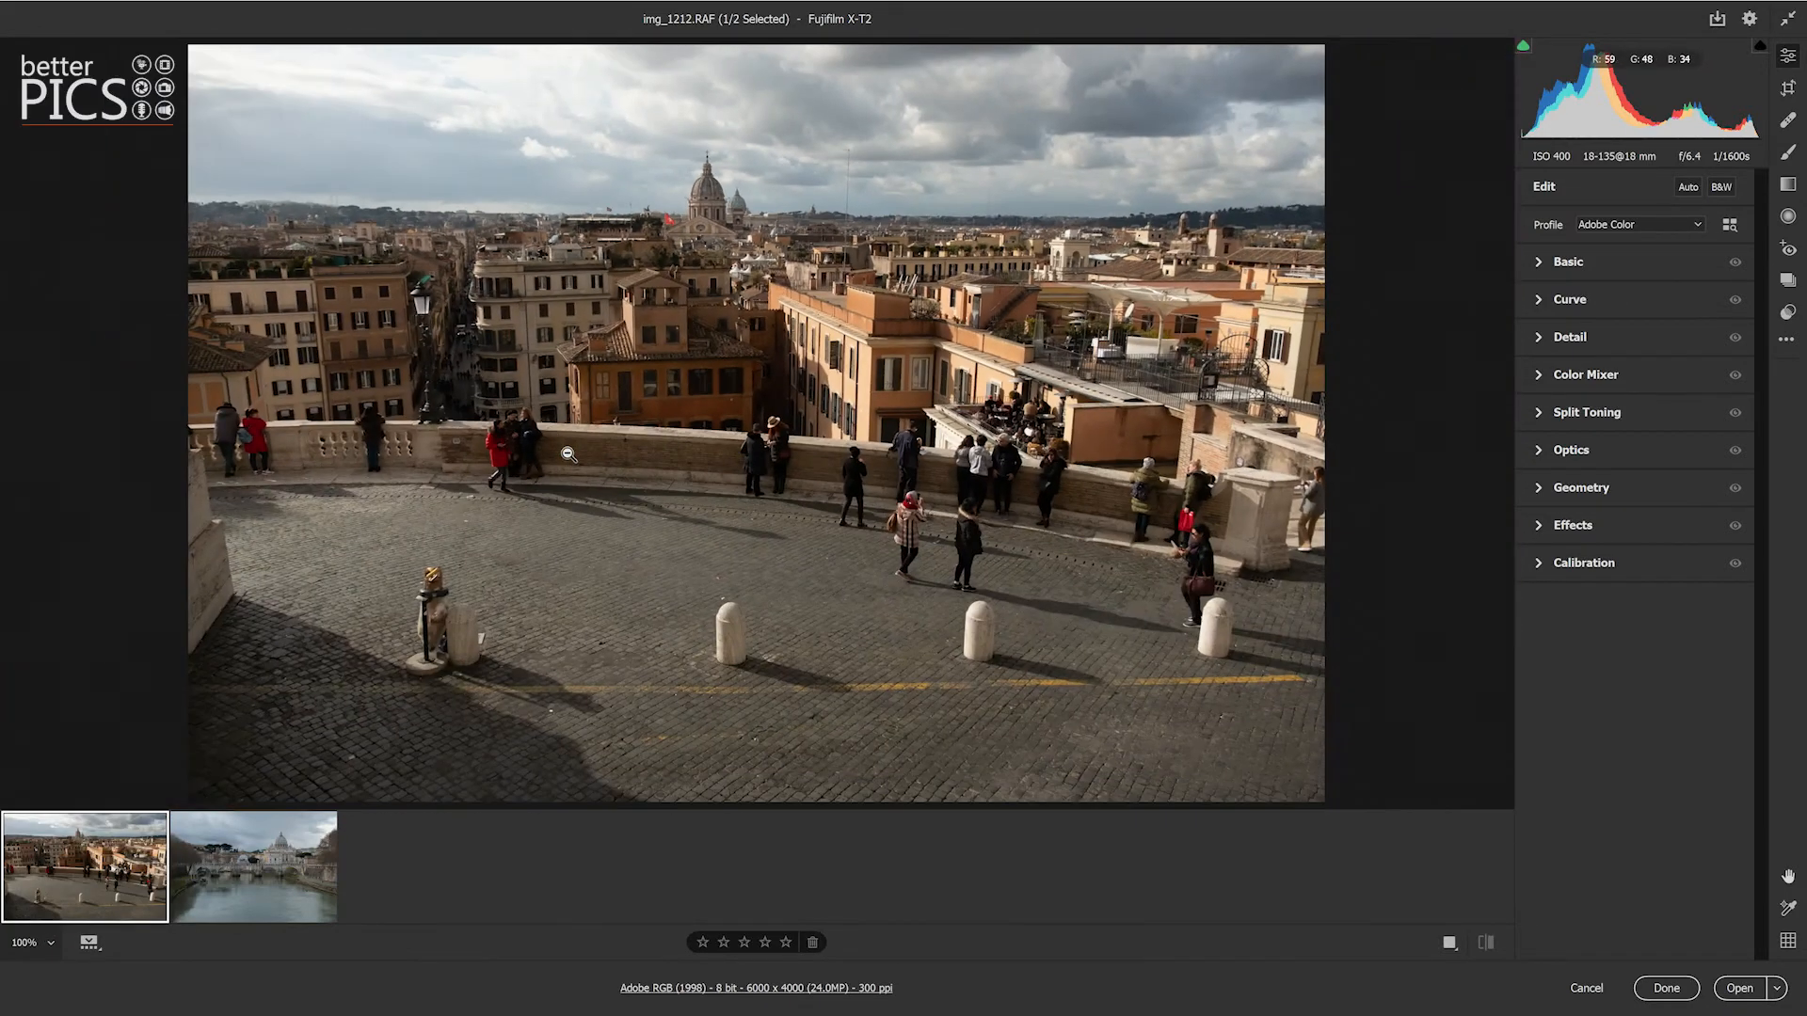
click(569, 451)
click(568, 455)
drag(744, 208, 751, 388)
key(ctrl+0)
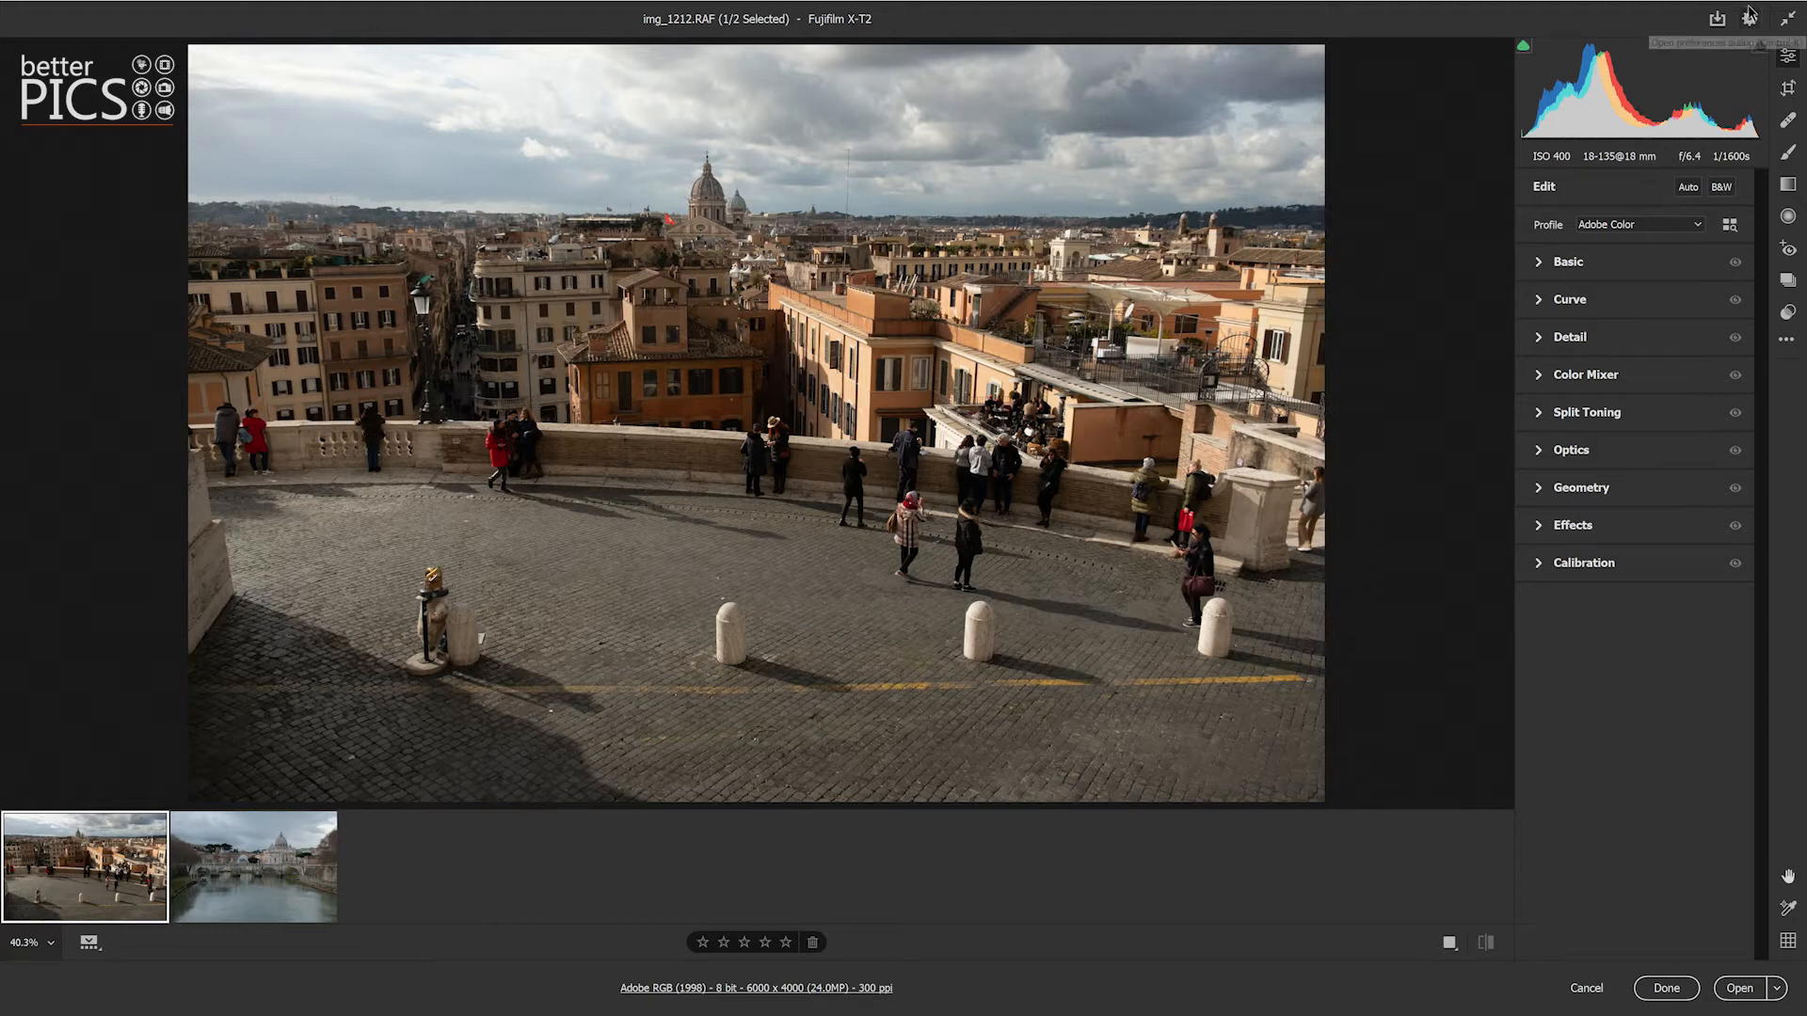
Step: Raise the photo's Exposure to +1.15 in the Basic adjustments, and collapse that section
click(1538, 268)
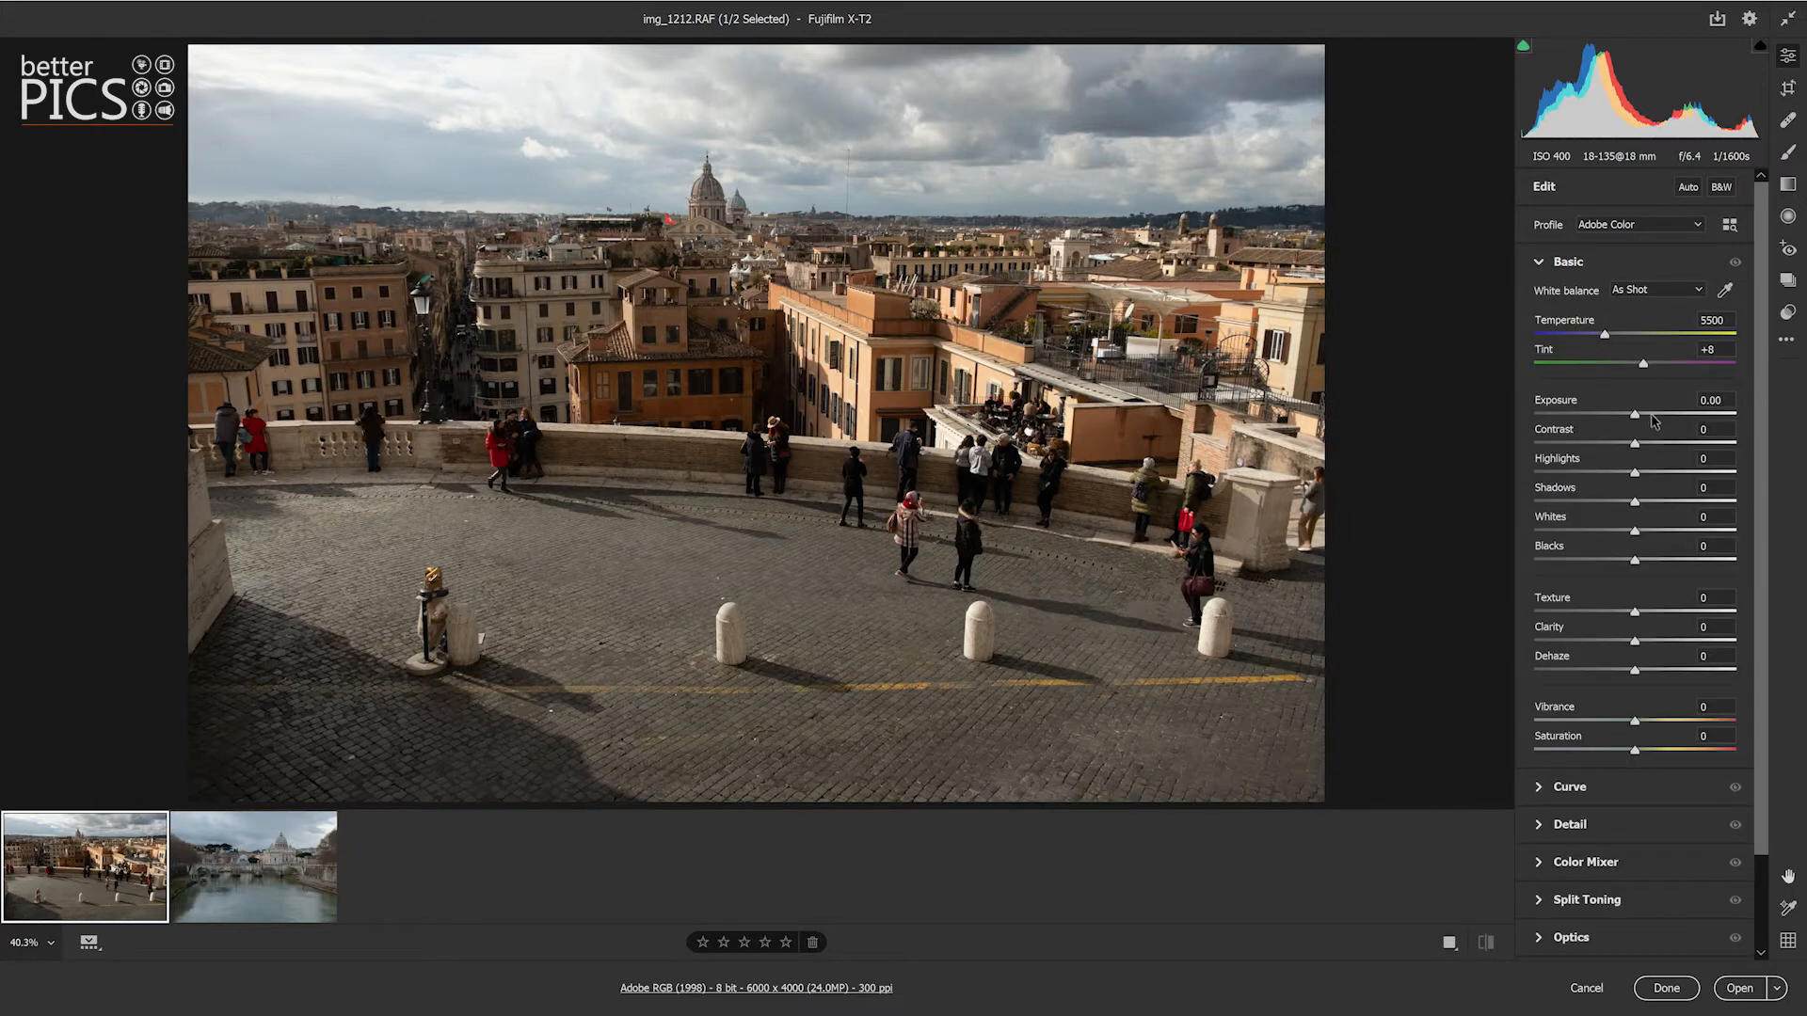
click(1543, 268)
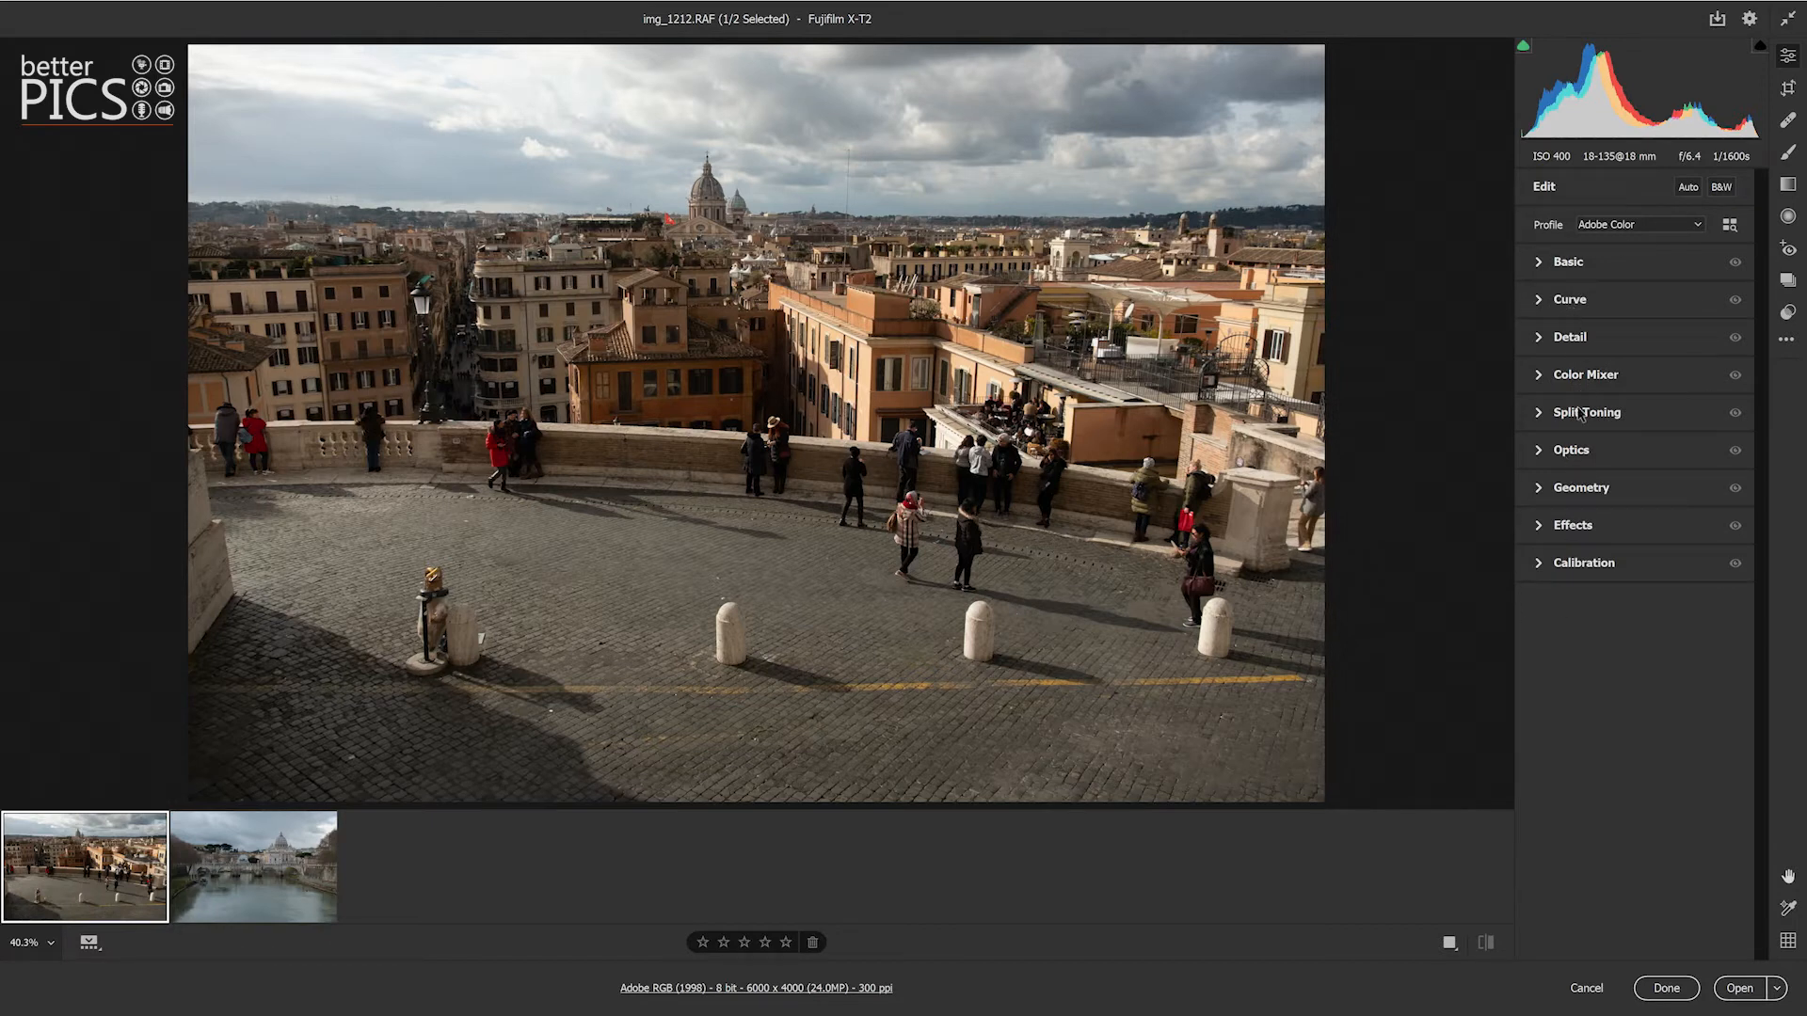
click(1548, 267)
click(1658, 415)
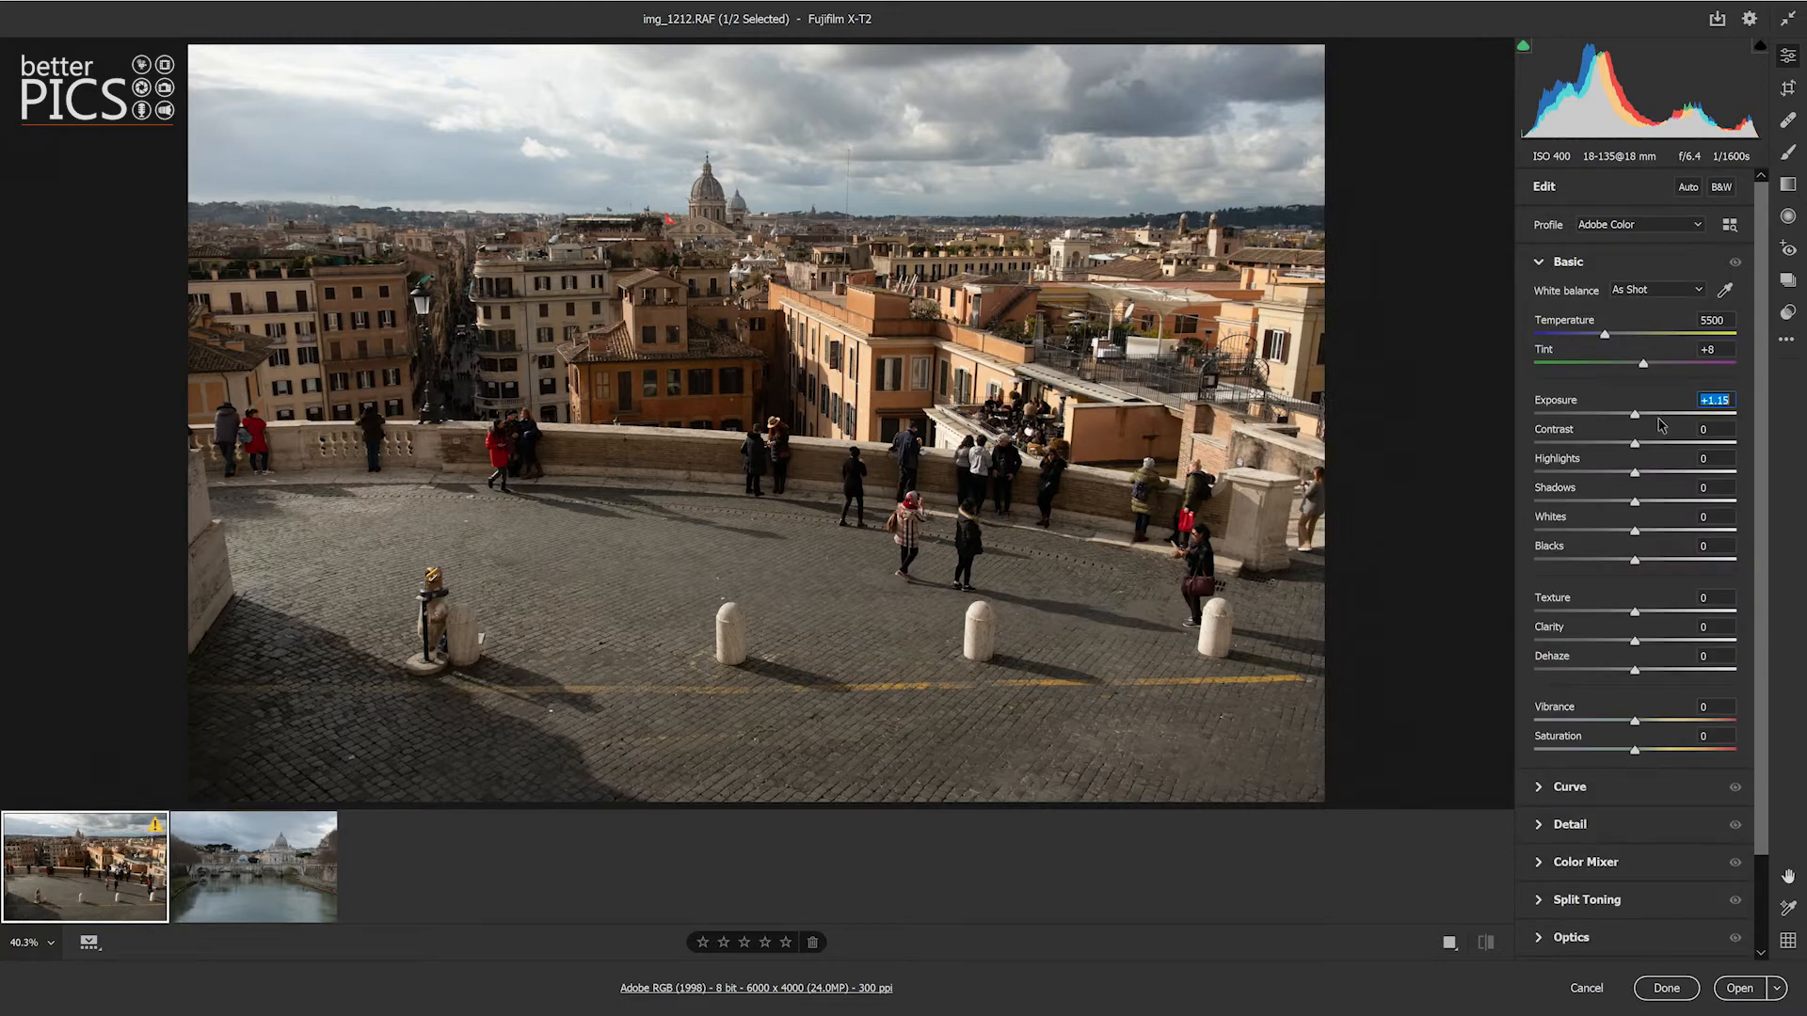
click(1540, 269)
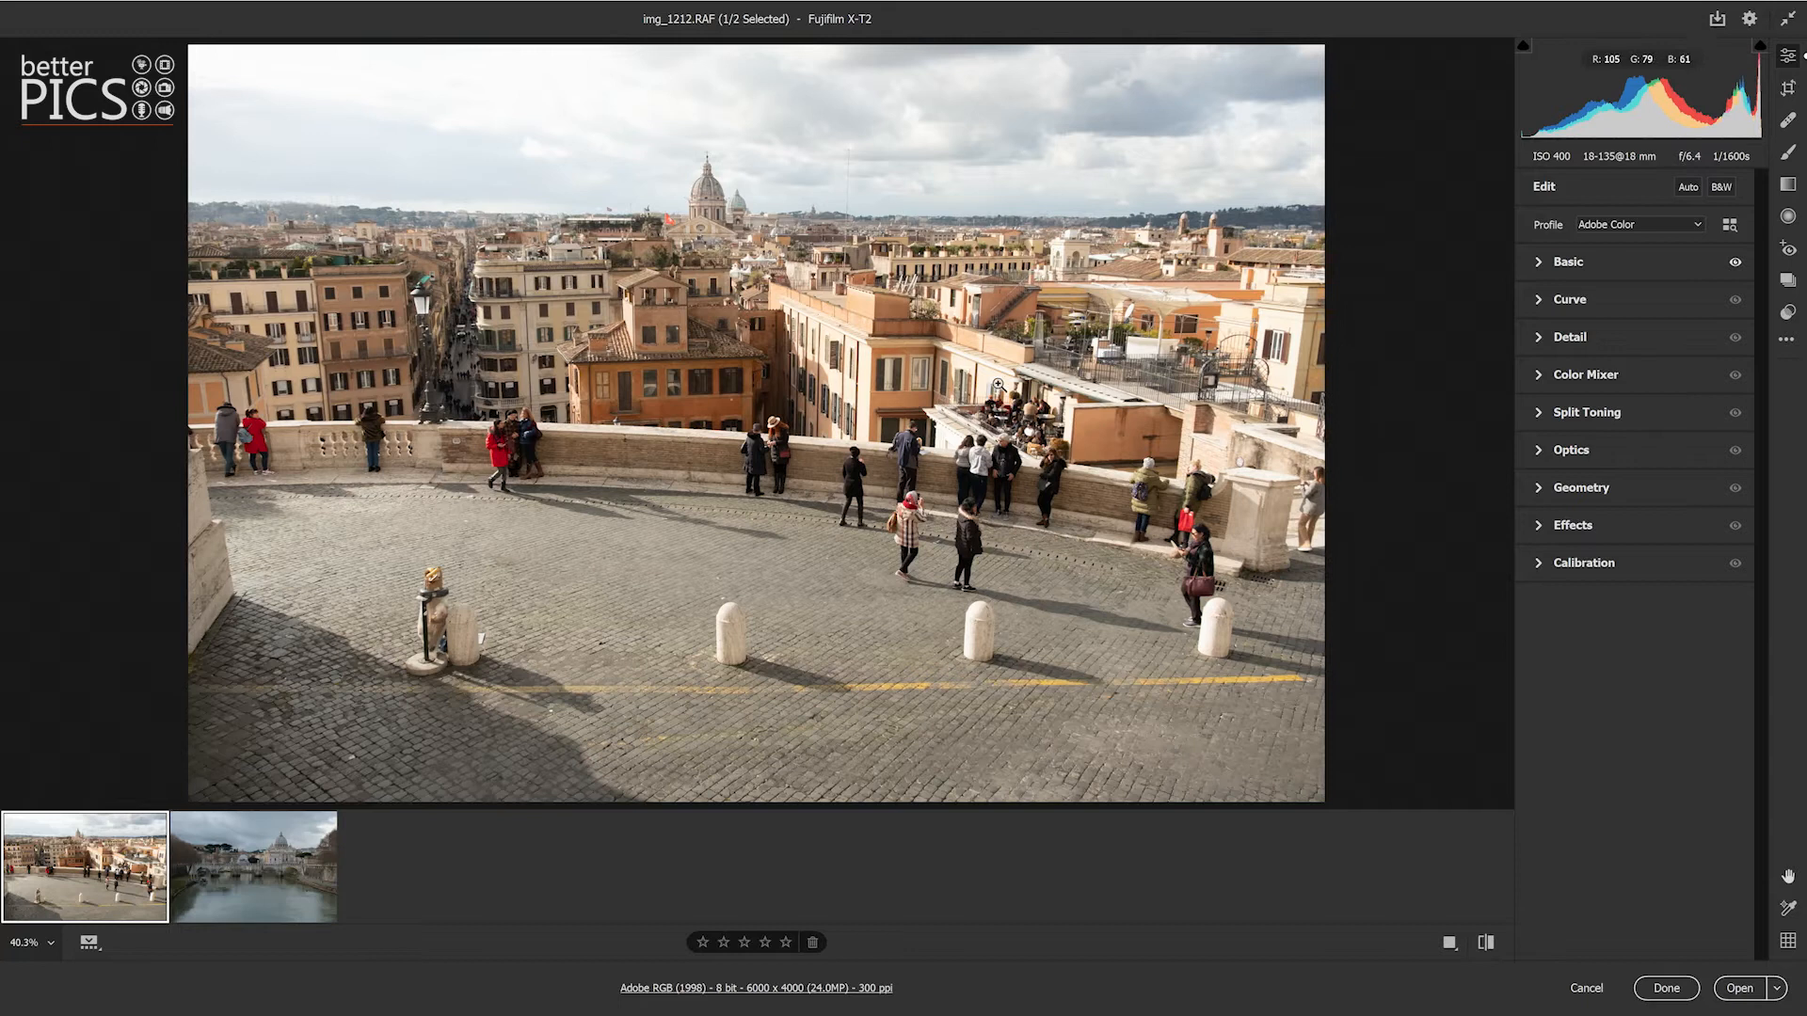
Step: Toggle the effect of the Basic adjustments off and on repeatedly to compare the photo before and after, leaving them visible
click(1736, 264)
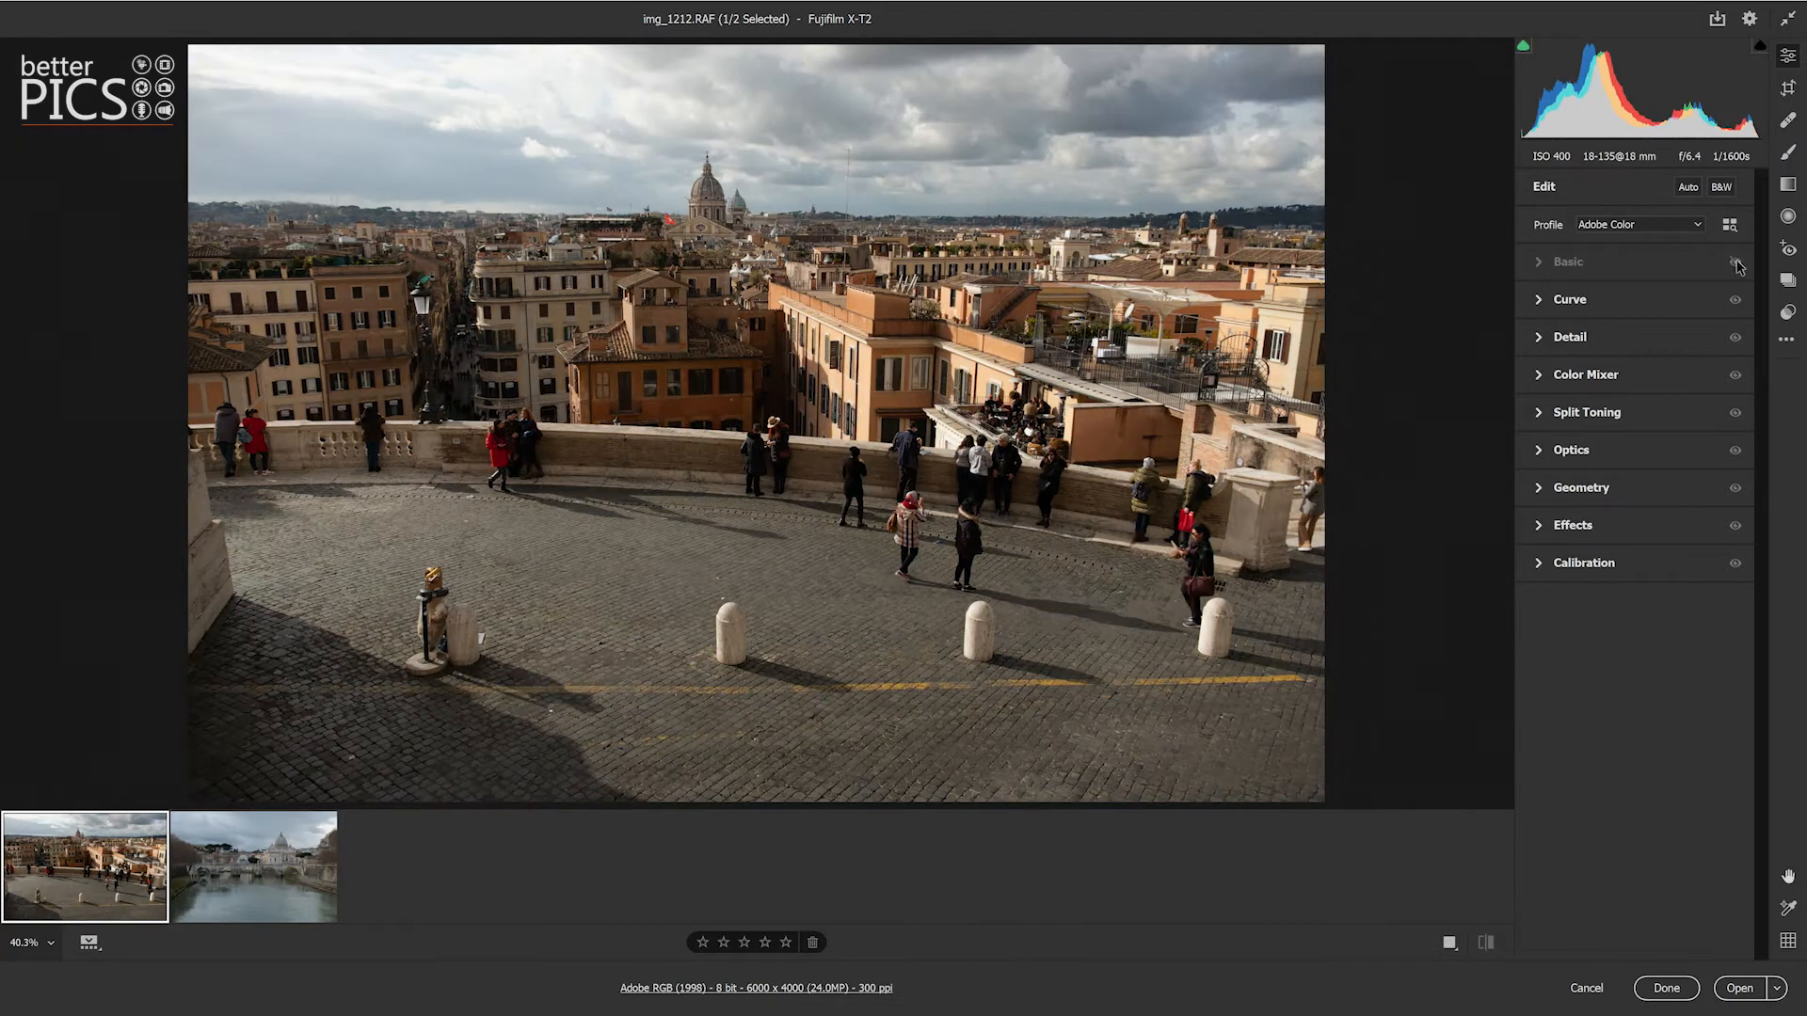
click(1736, 264)
click(1735, 264)
click(1735, 264)
click(1736, 264)
click(1736, 263)
click(1735, 263)
click(1736, 264)
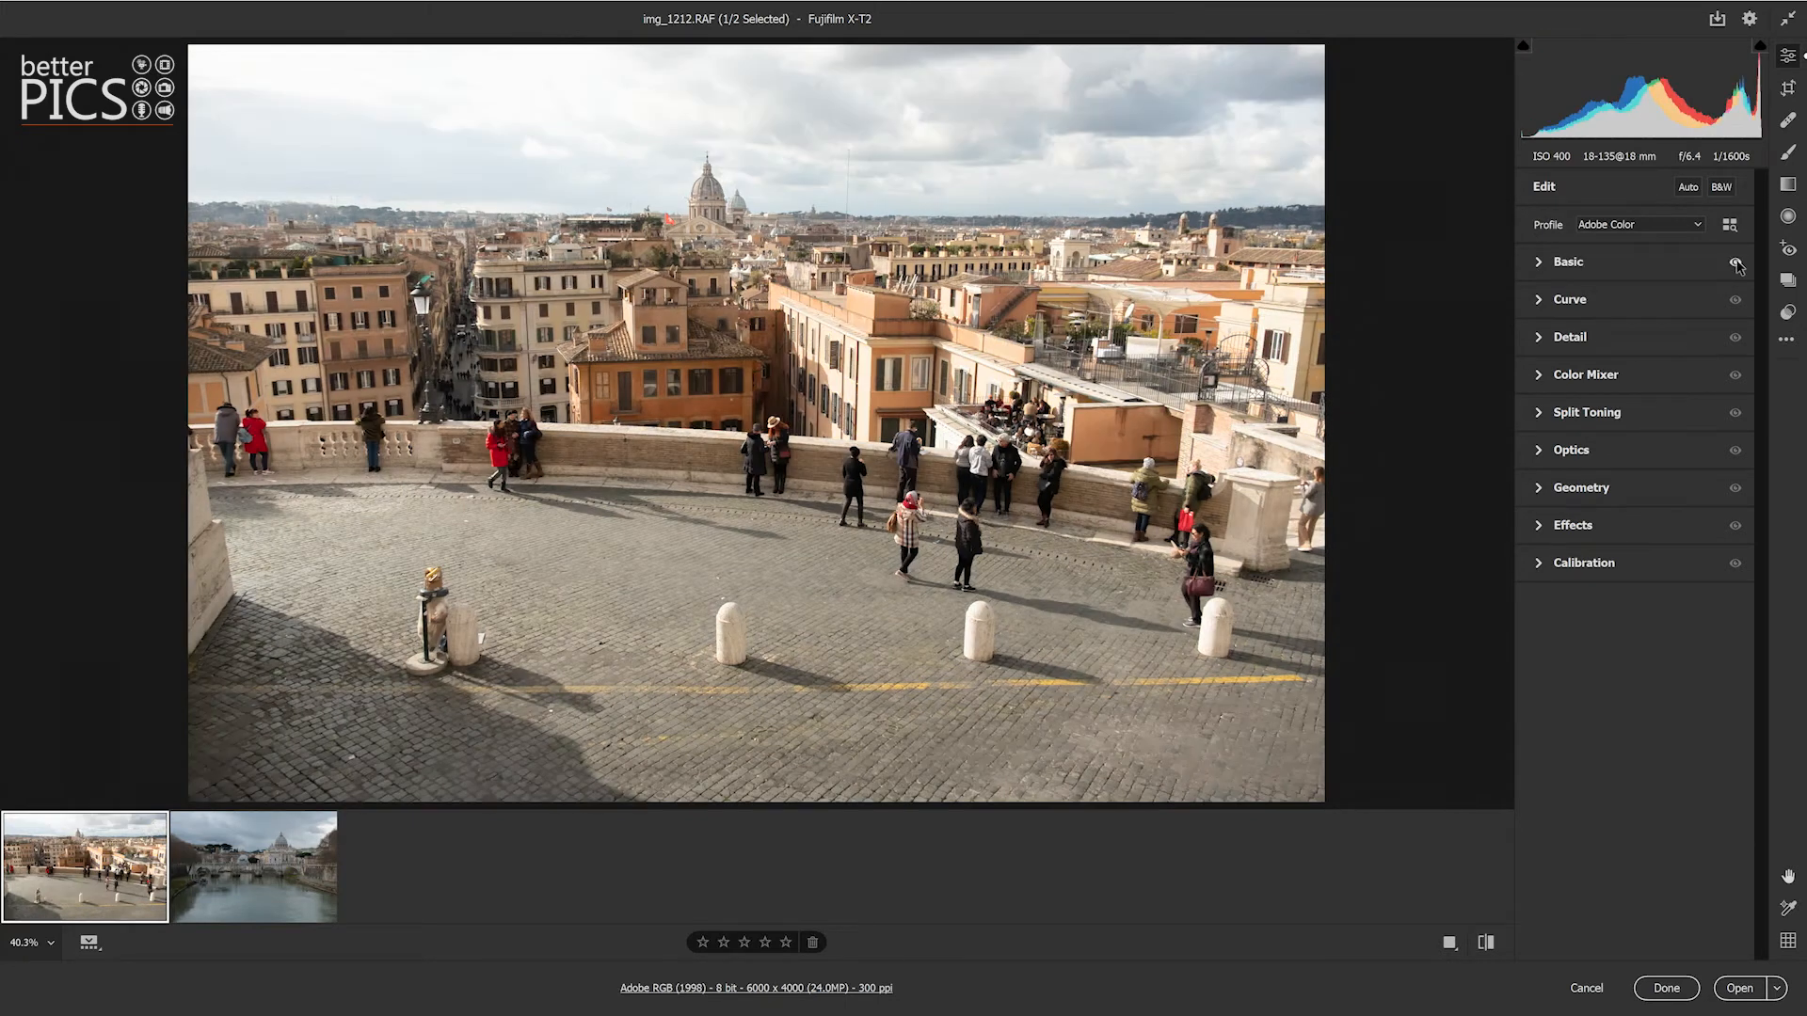
Step: Reset all Basic adjustments on the photo to their defaults
click(1557, 273)
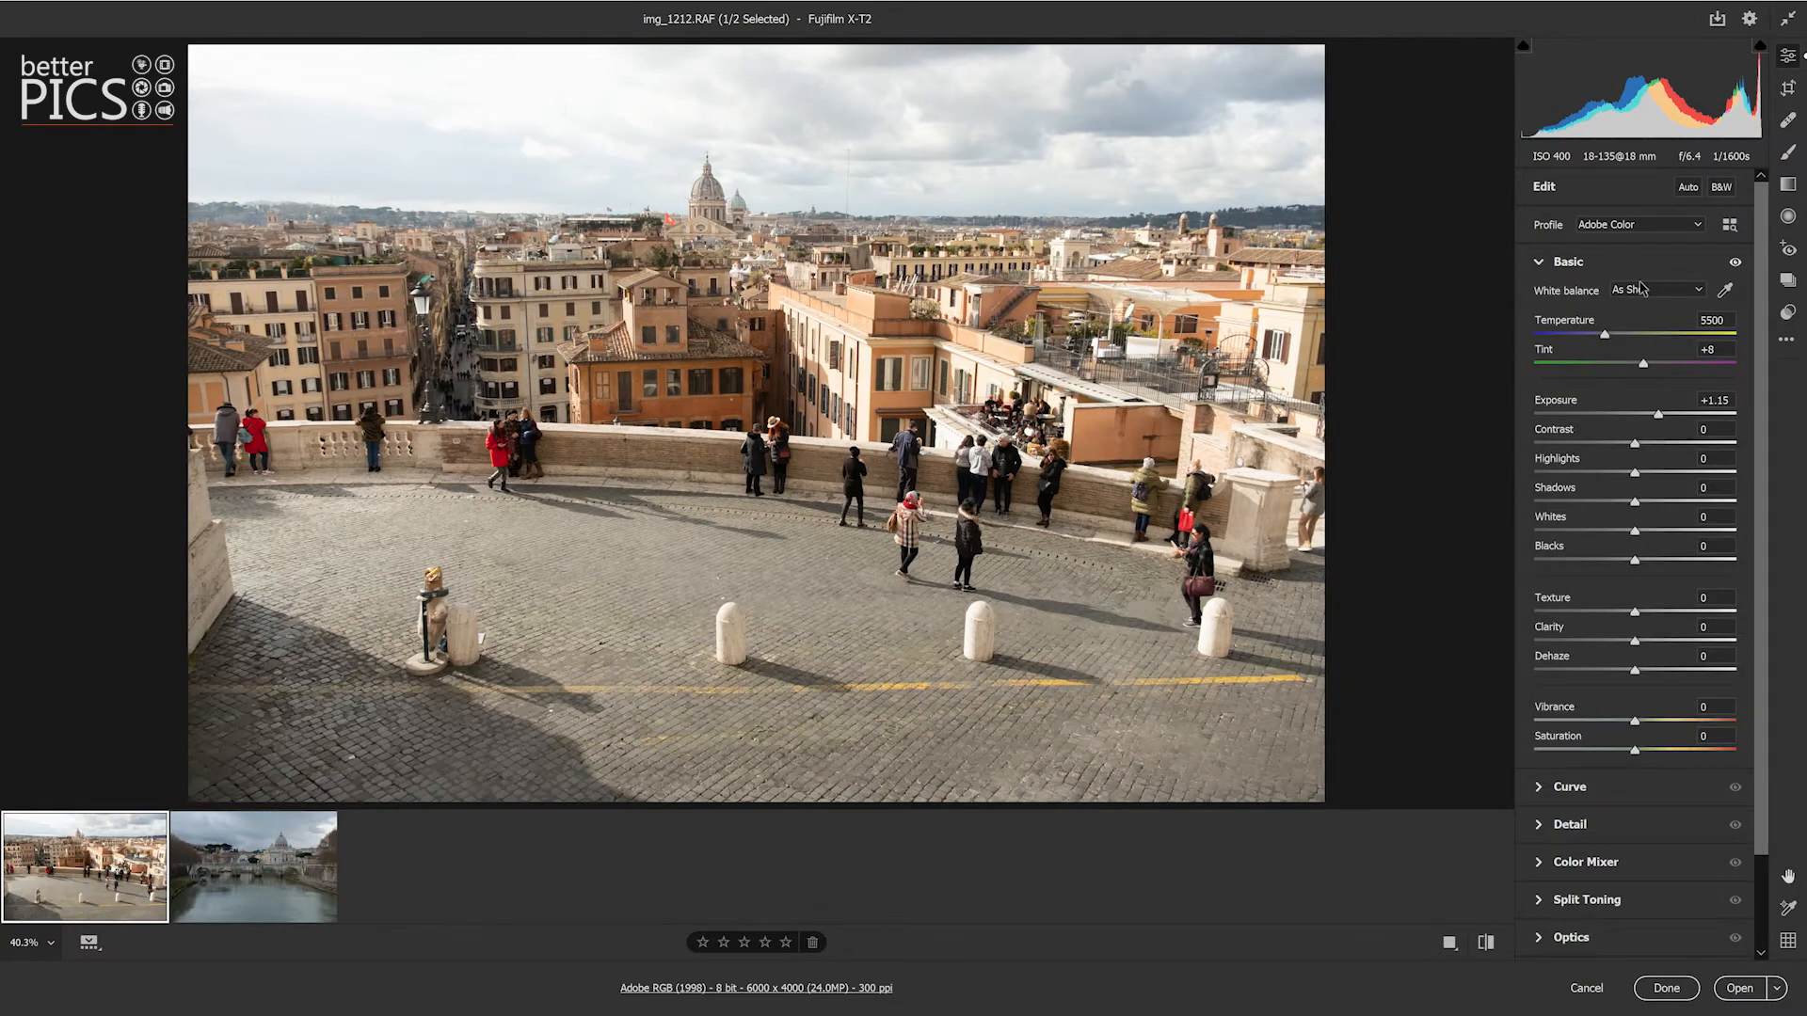
click(1541, 268)
key(alt)
alt+click(1617, 271)
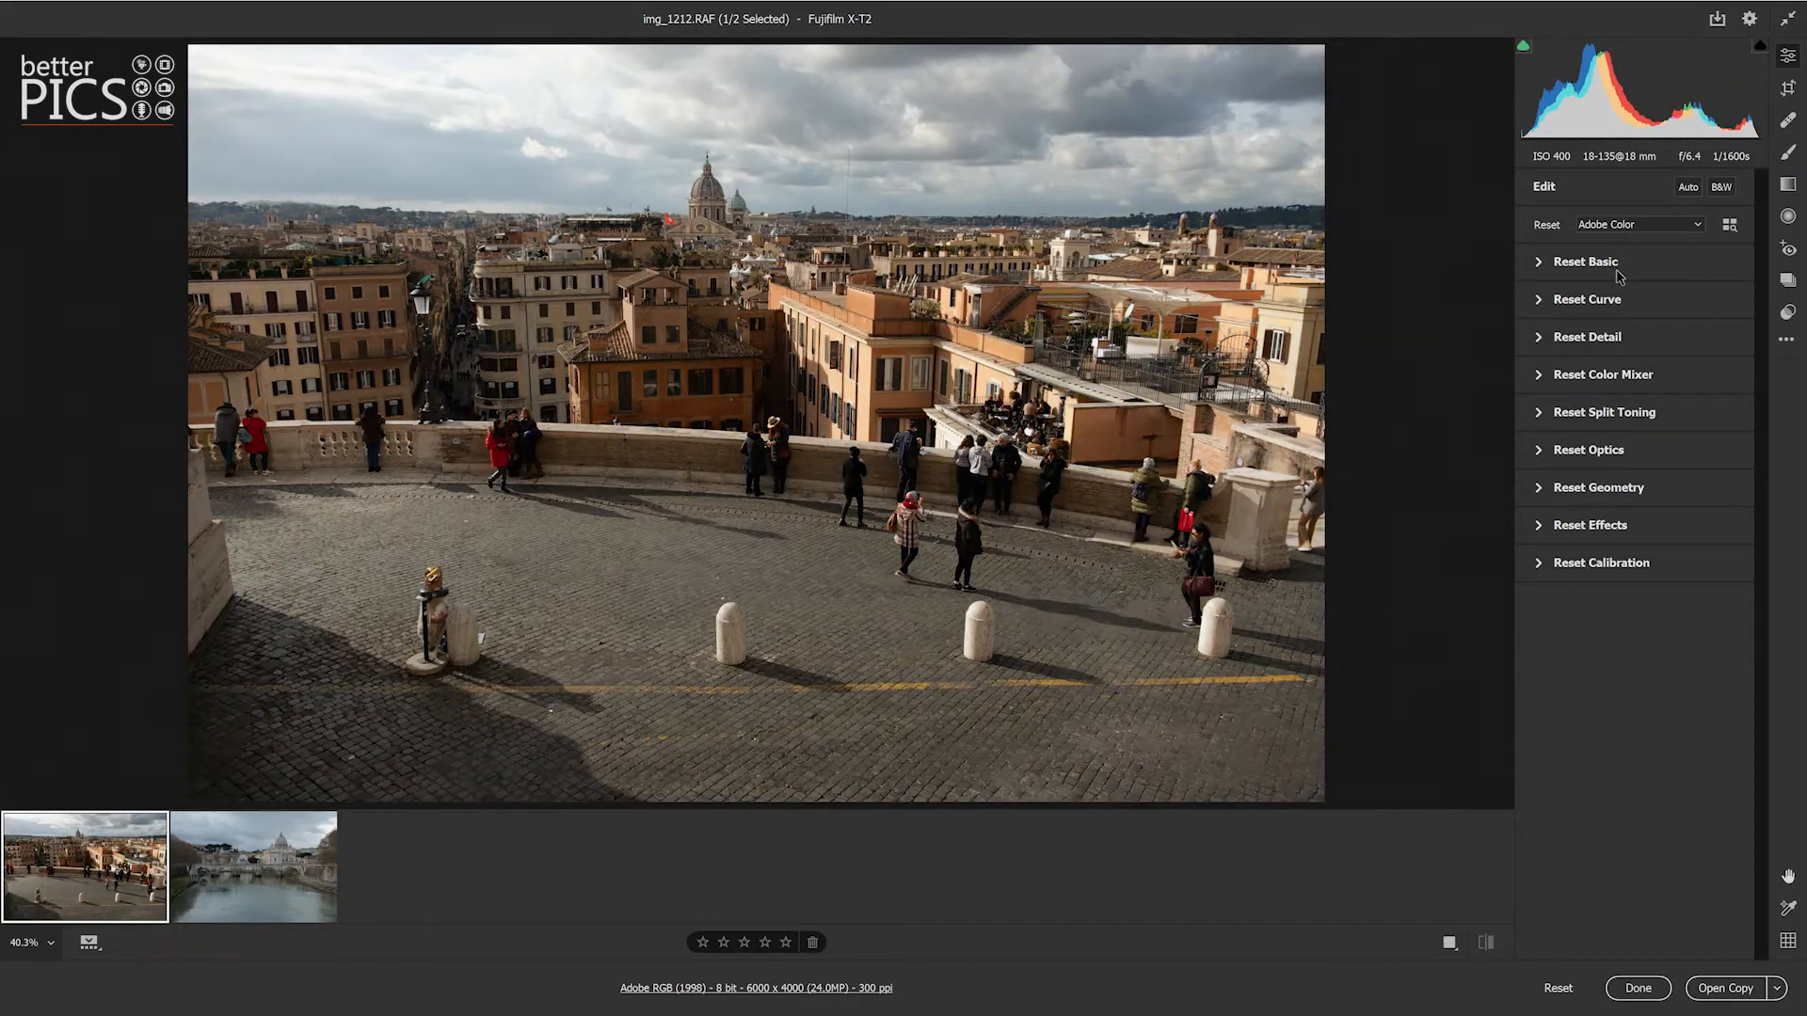
Step: Briefly reveal the reset options for the individual Edit sections
key(alt)
key(alt)
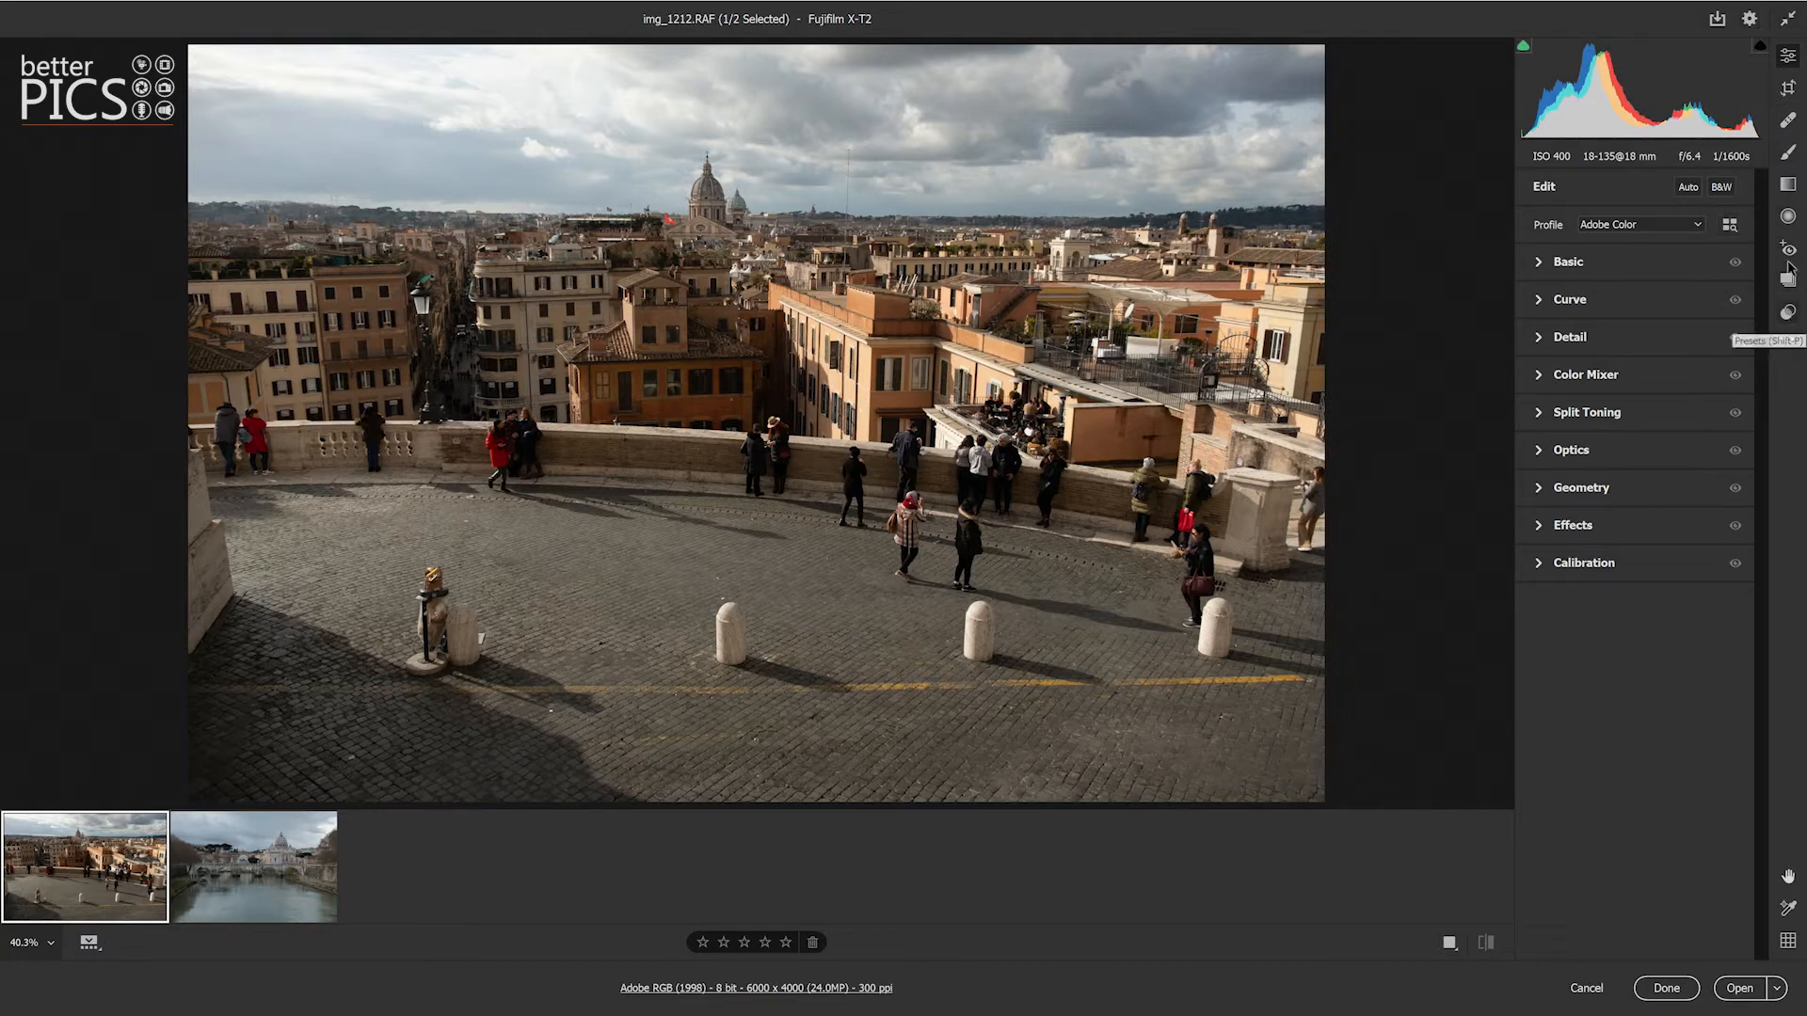
Step: Paint an adjustment brush edit with Exposure +0.95 across the buildings and wall, deleting and repainting it twice
click(1787, 152)
click(1658, 469)
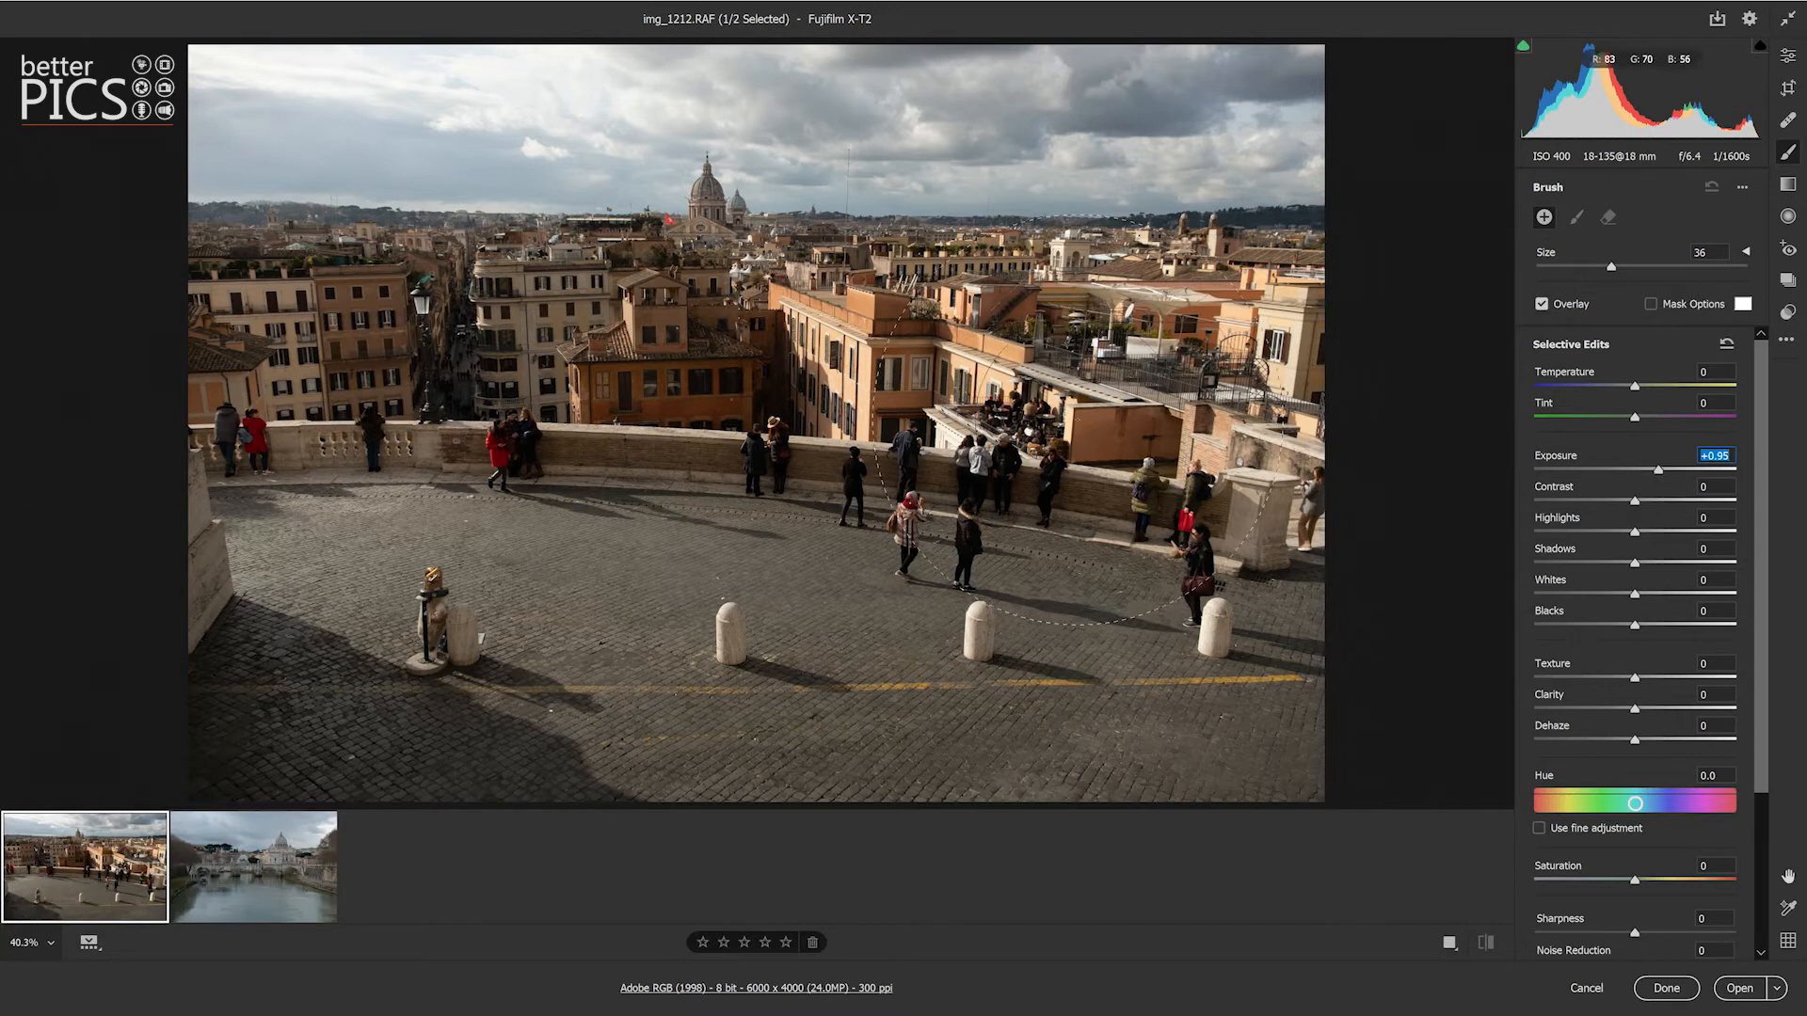
mouse_move(1190, 453)
mouse_down()
mouse_move(1208, 416)
mouse_move(861, 289)
mouse_move(529, 294)
mouse_move(327, 347)
mouse_move(378, 536)
mouse_move(999, 570)
mouse_move(1228, 552)
mouse_up()
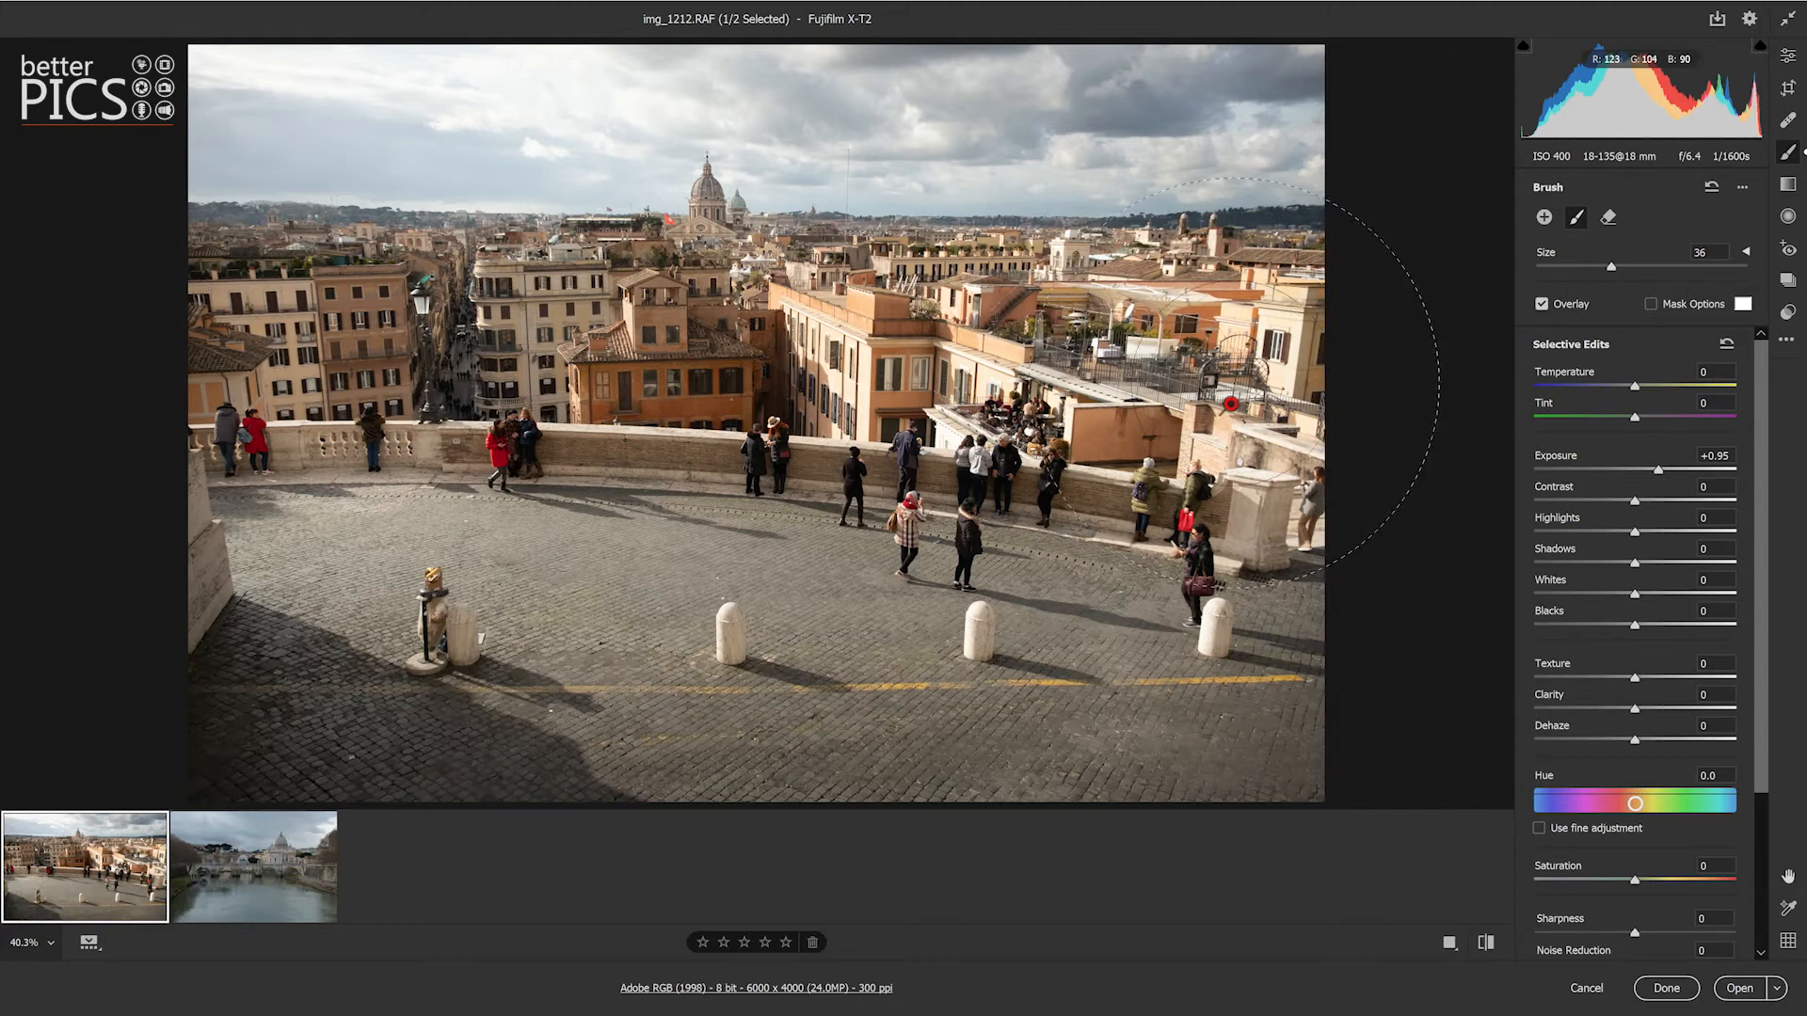
key(Delete)
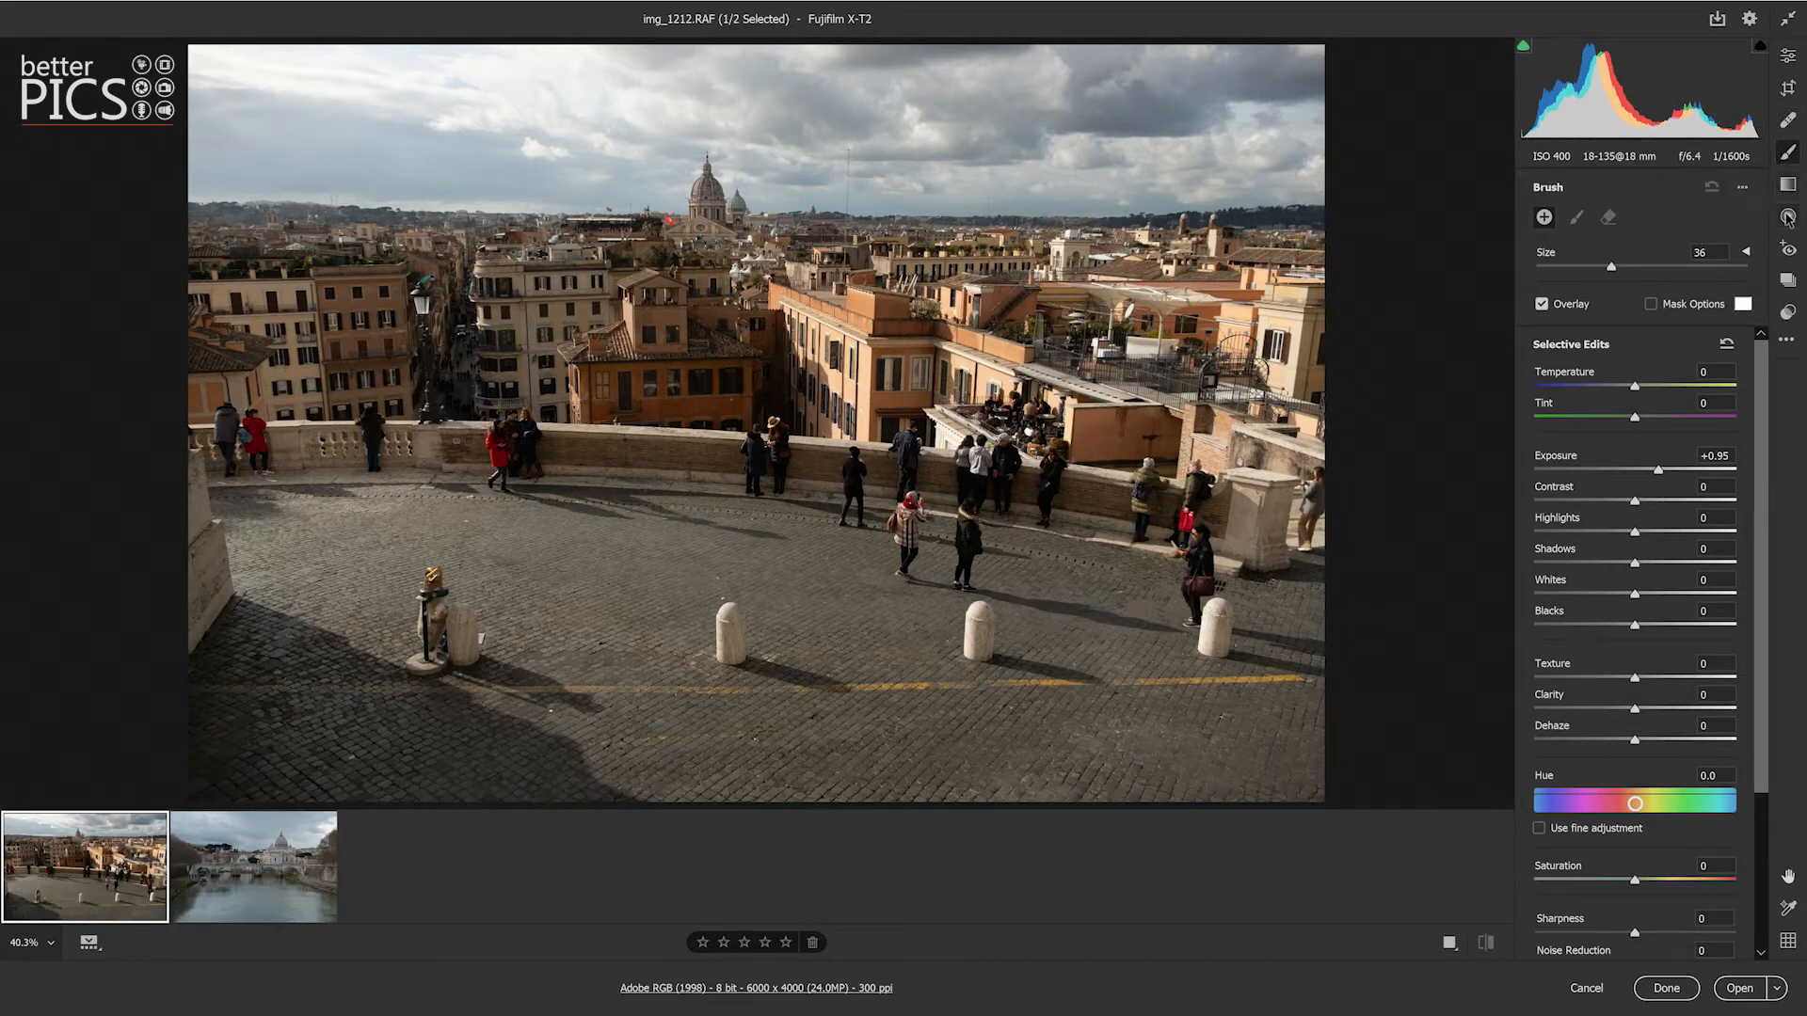
drag(1052, 294, 282, 353)
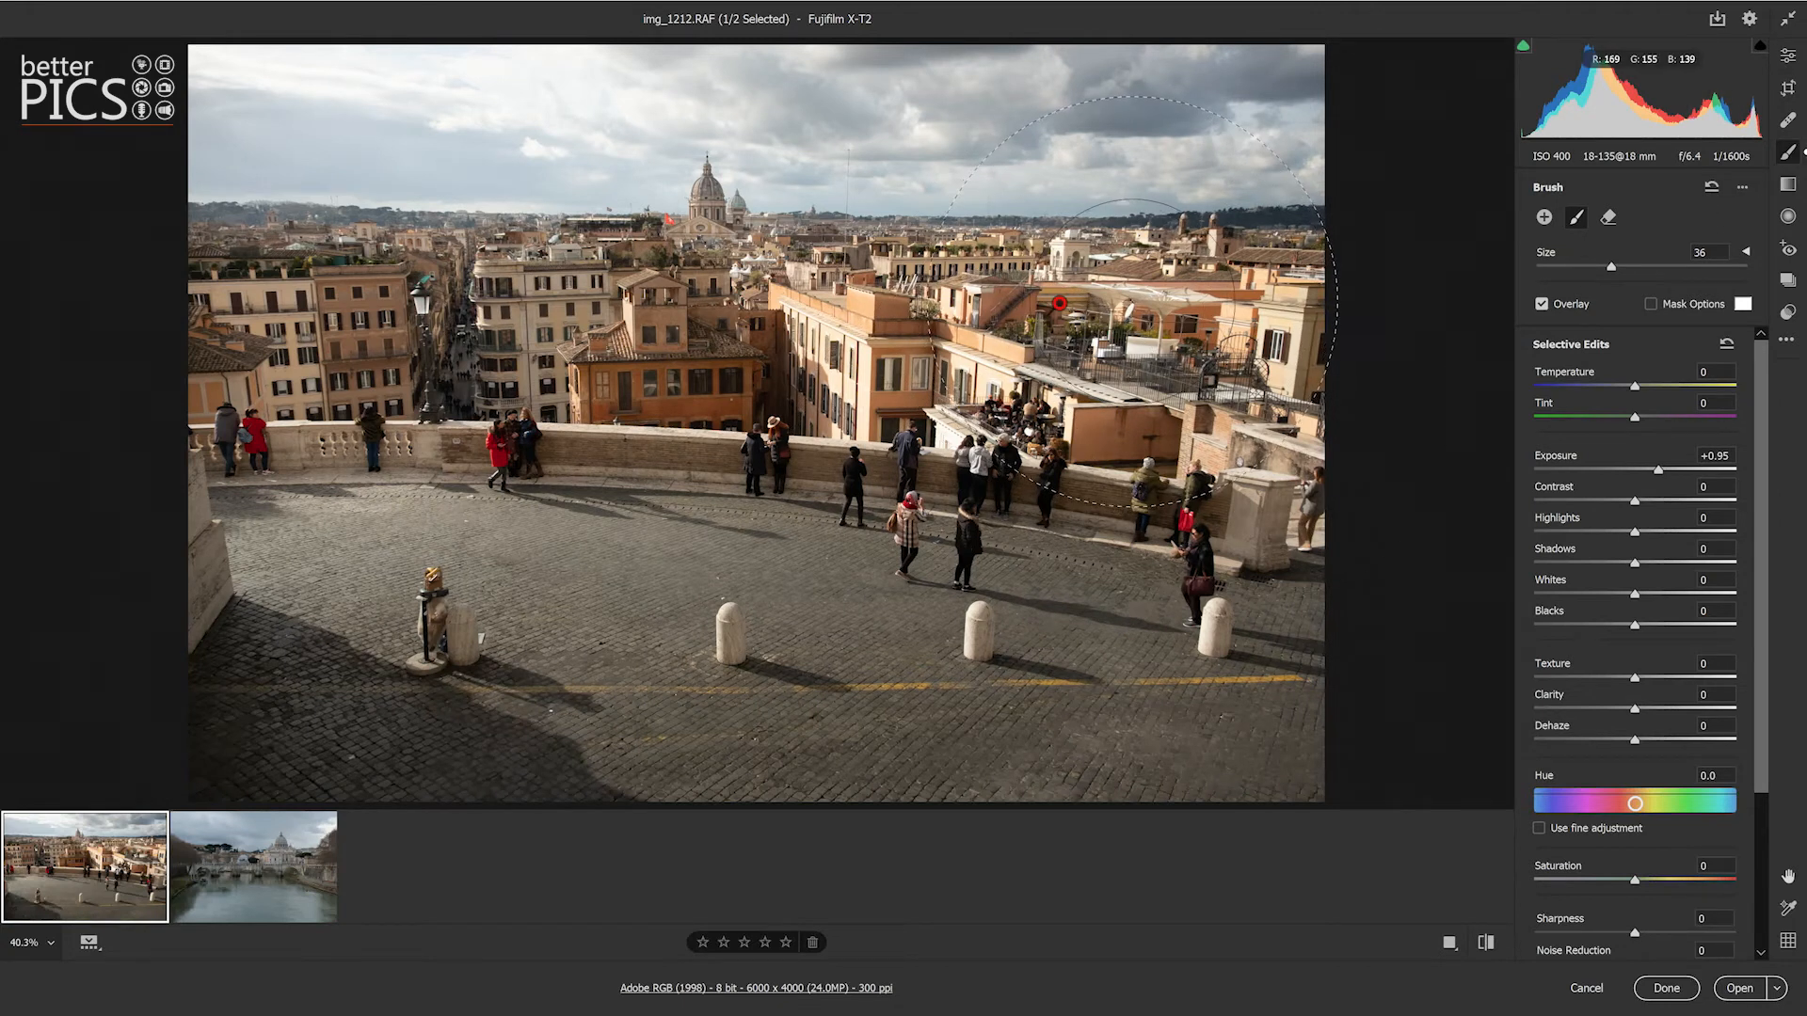
key(Delete)
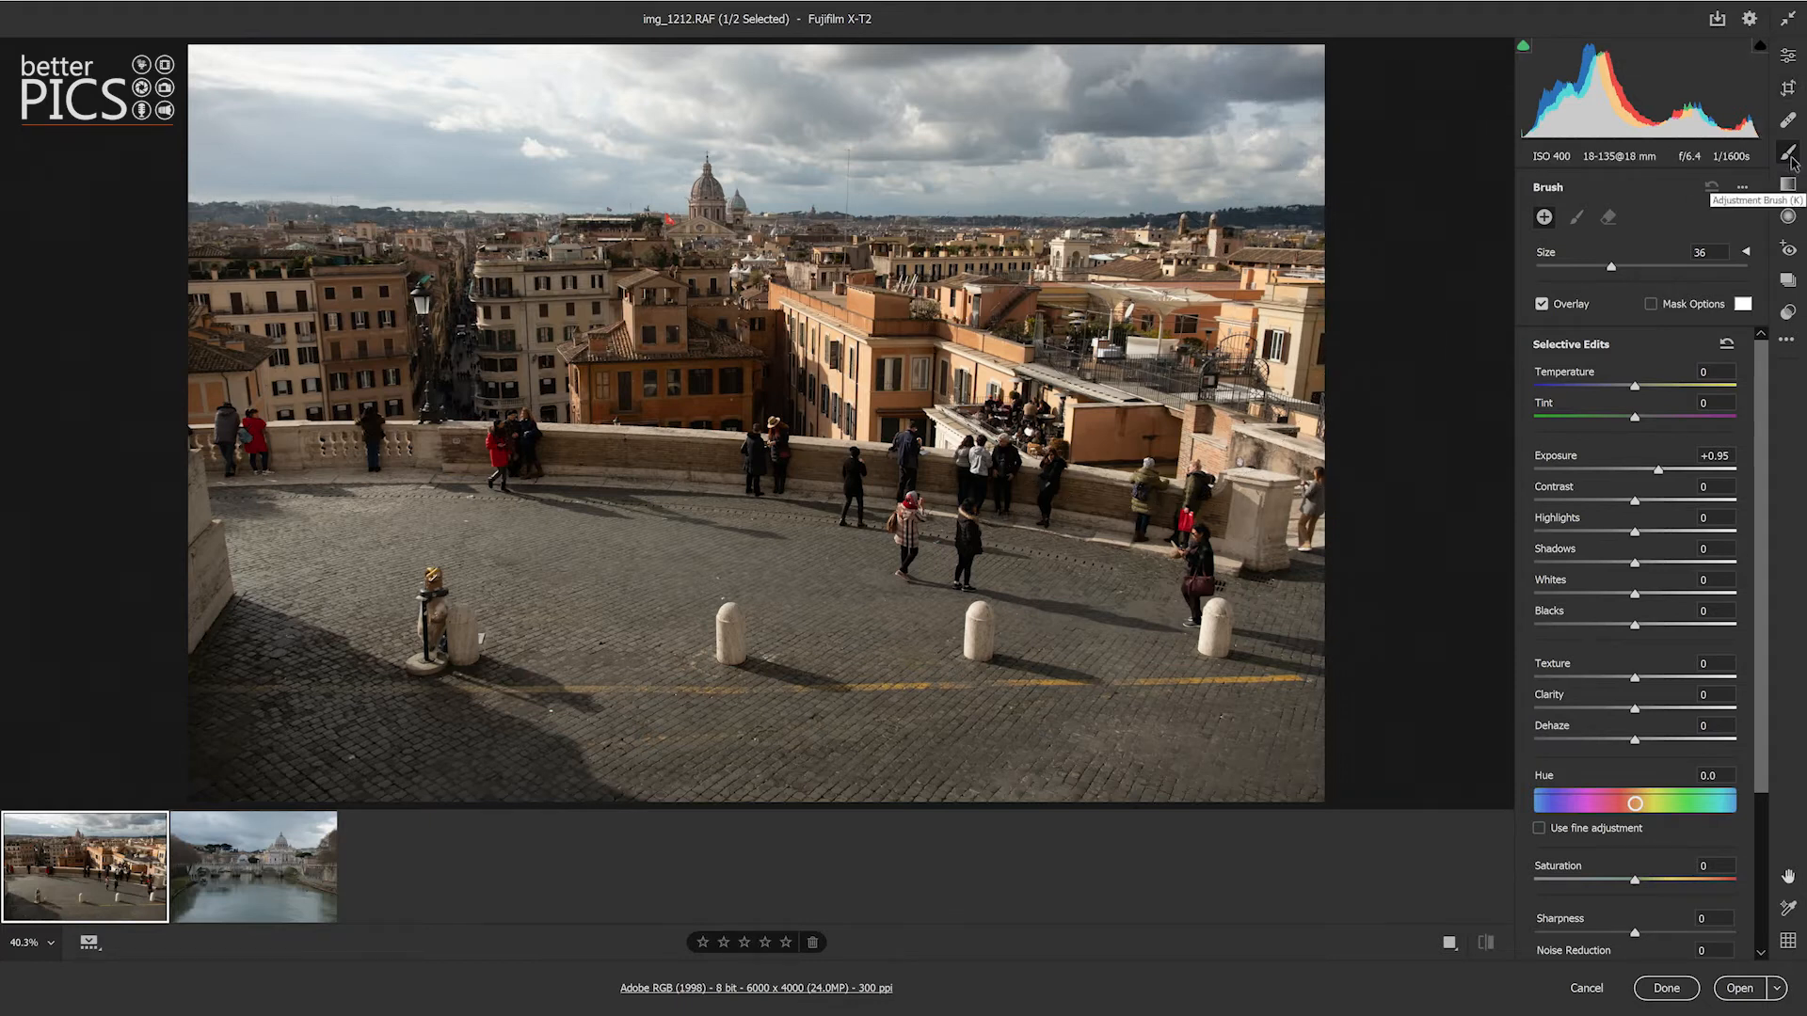
drag(1162, 400, 161, 407)
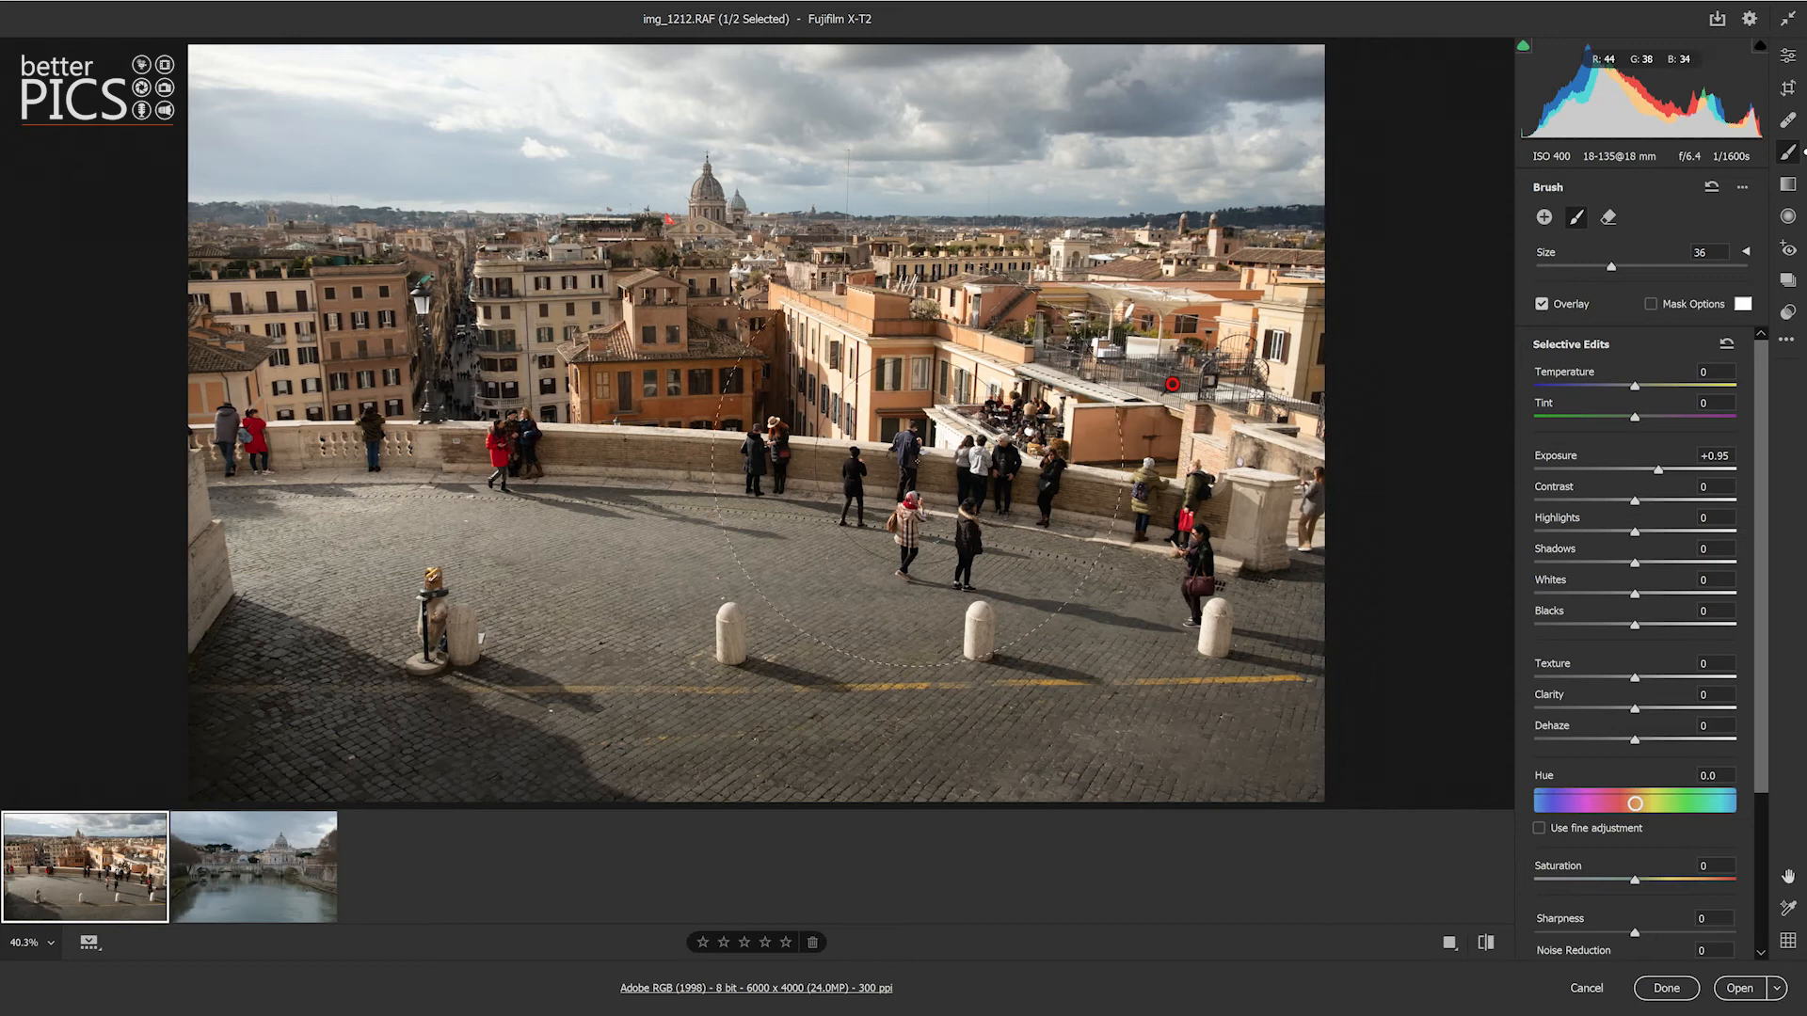
Step: In the Radial Filter settings, toggle the automatic slider reset option off and back on, and return to the Edit controls
click(1787, 219)
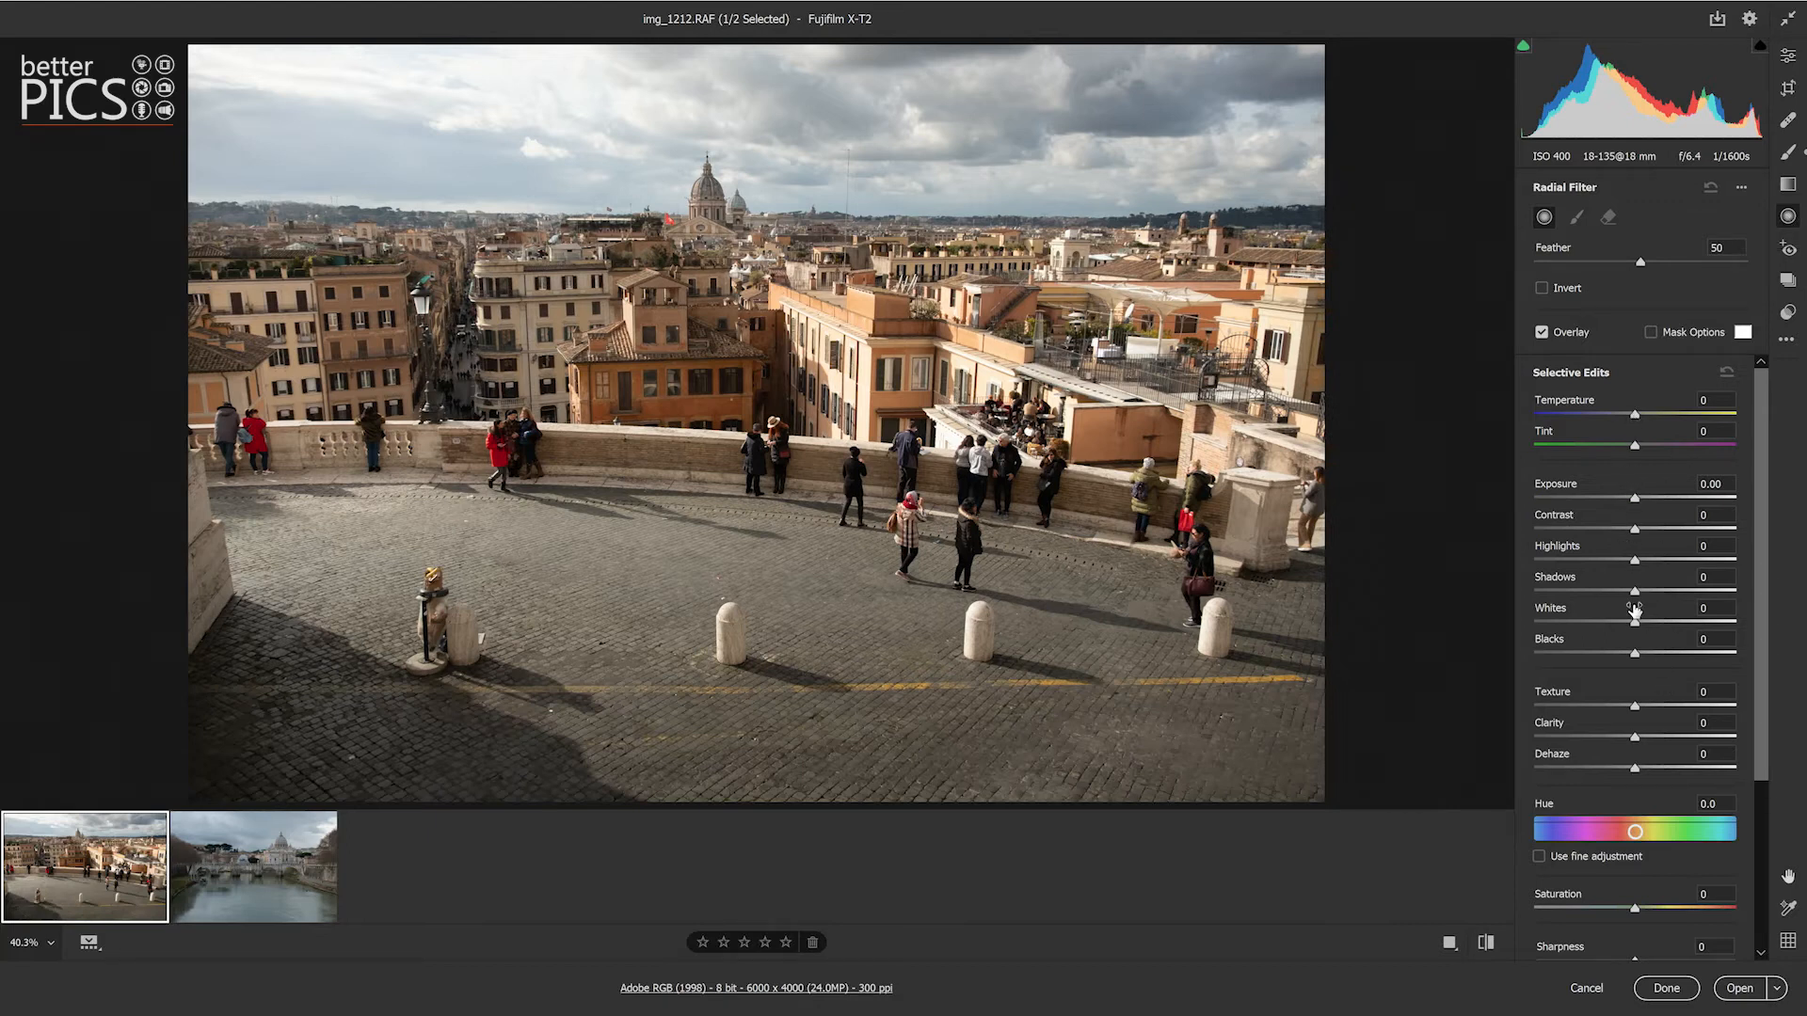
drag(1756, 452, 1765, 711)
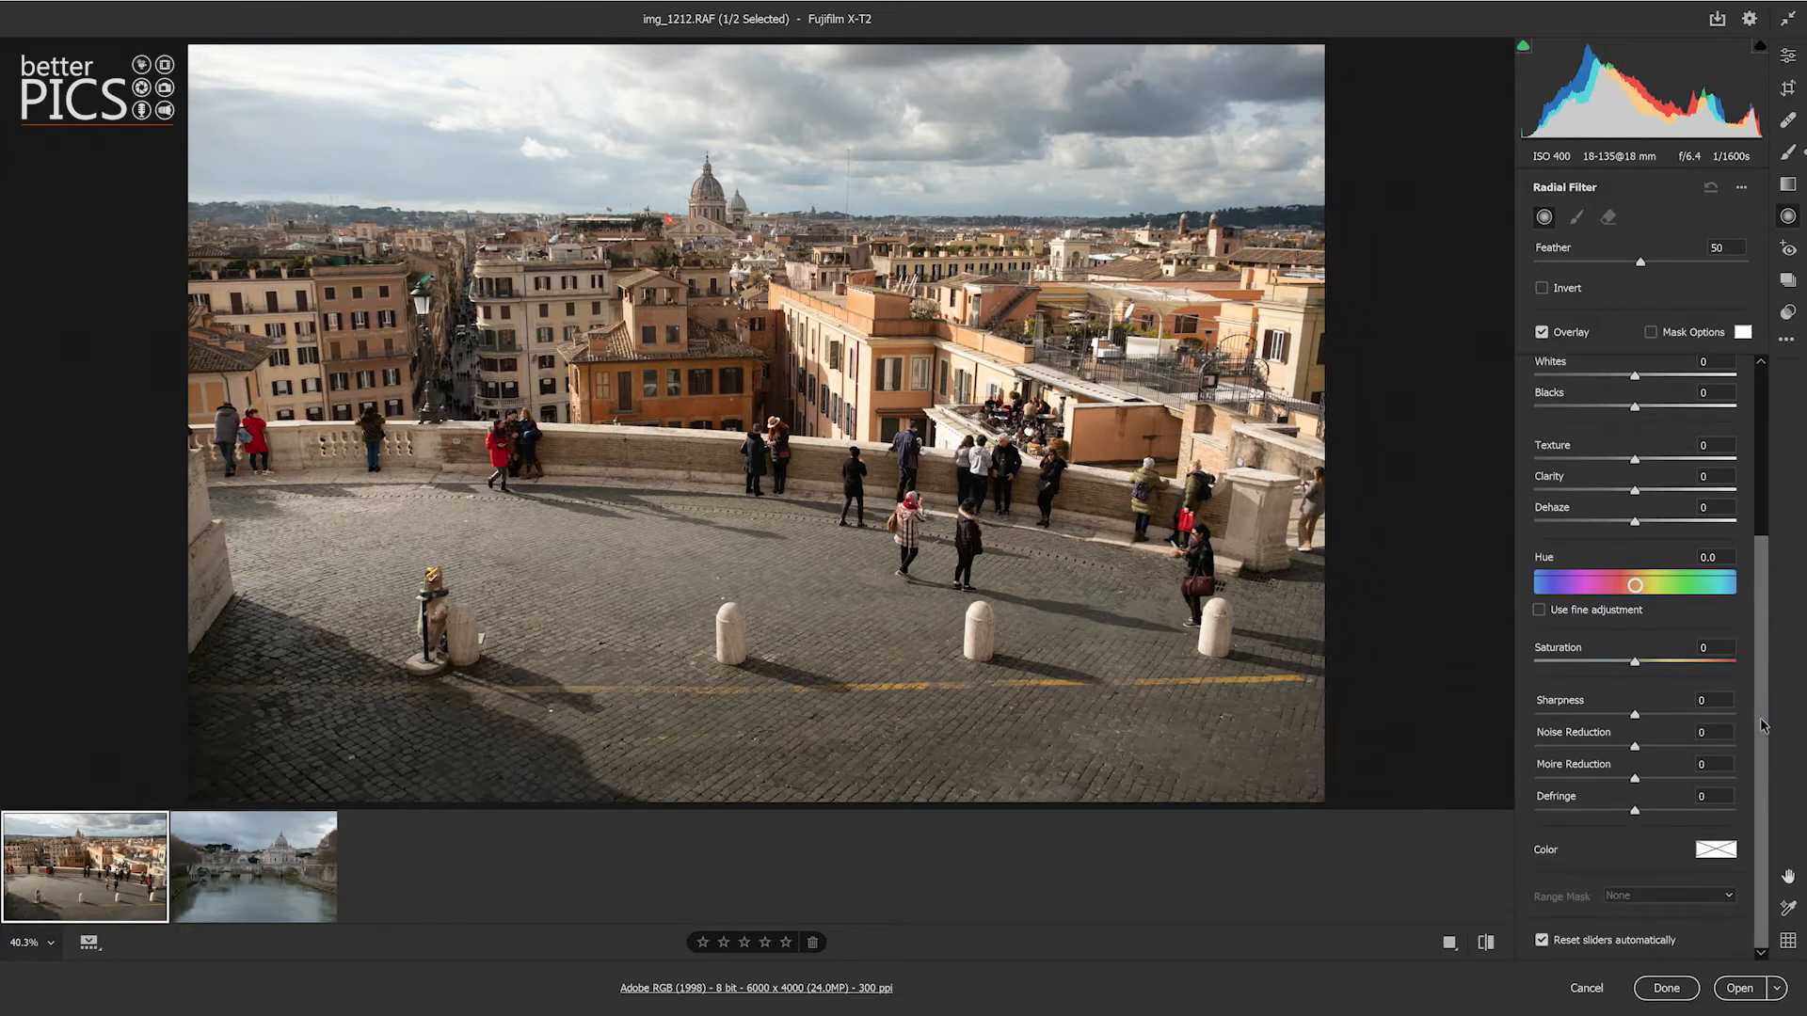
click(1542, 941)
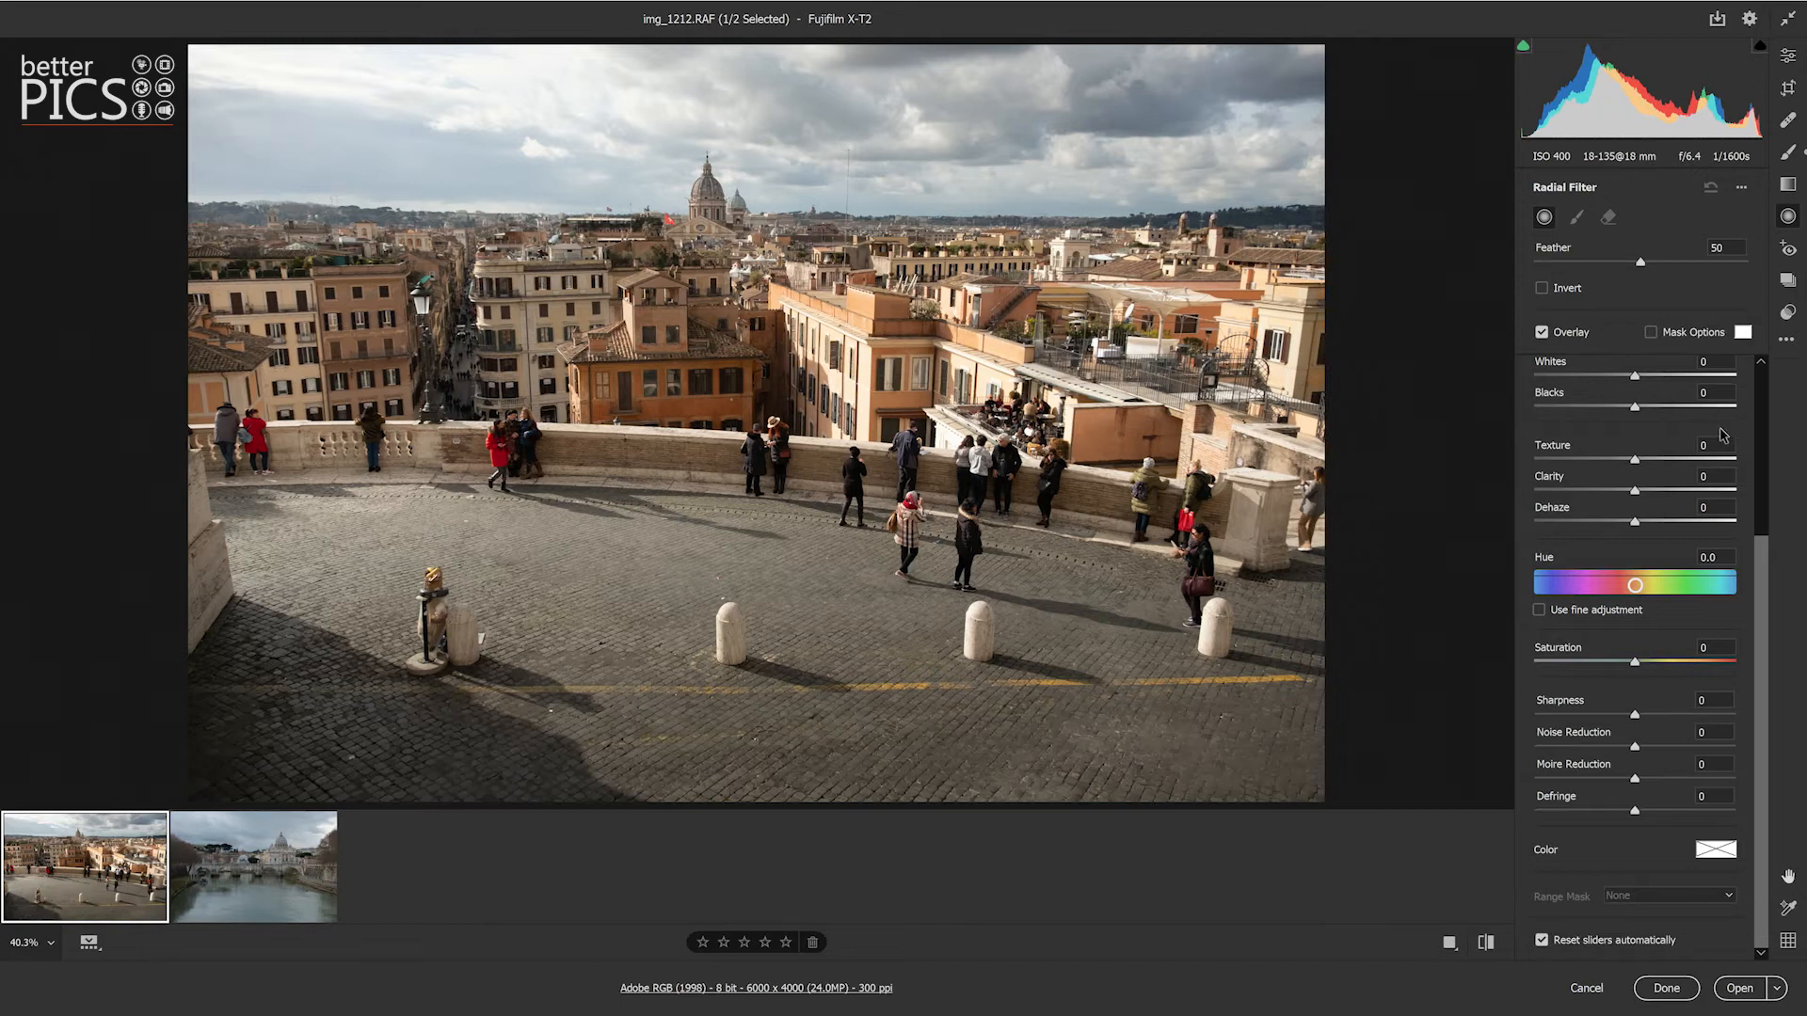
click(1543, 941)
click(1544, 942)
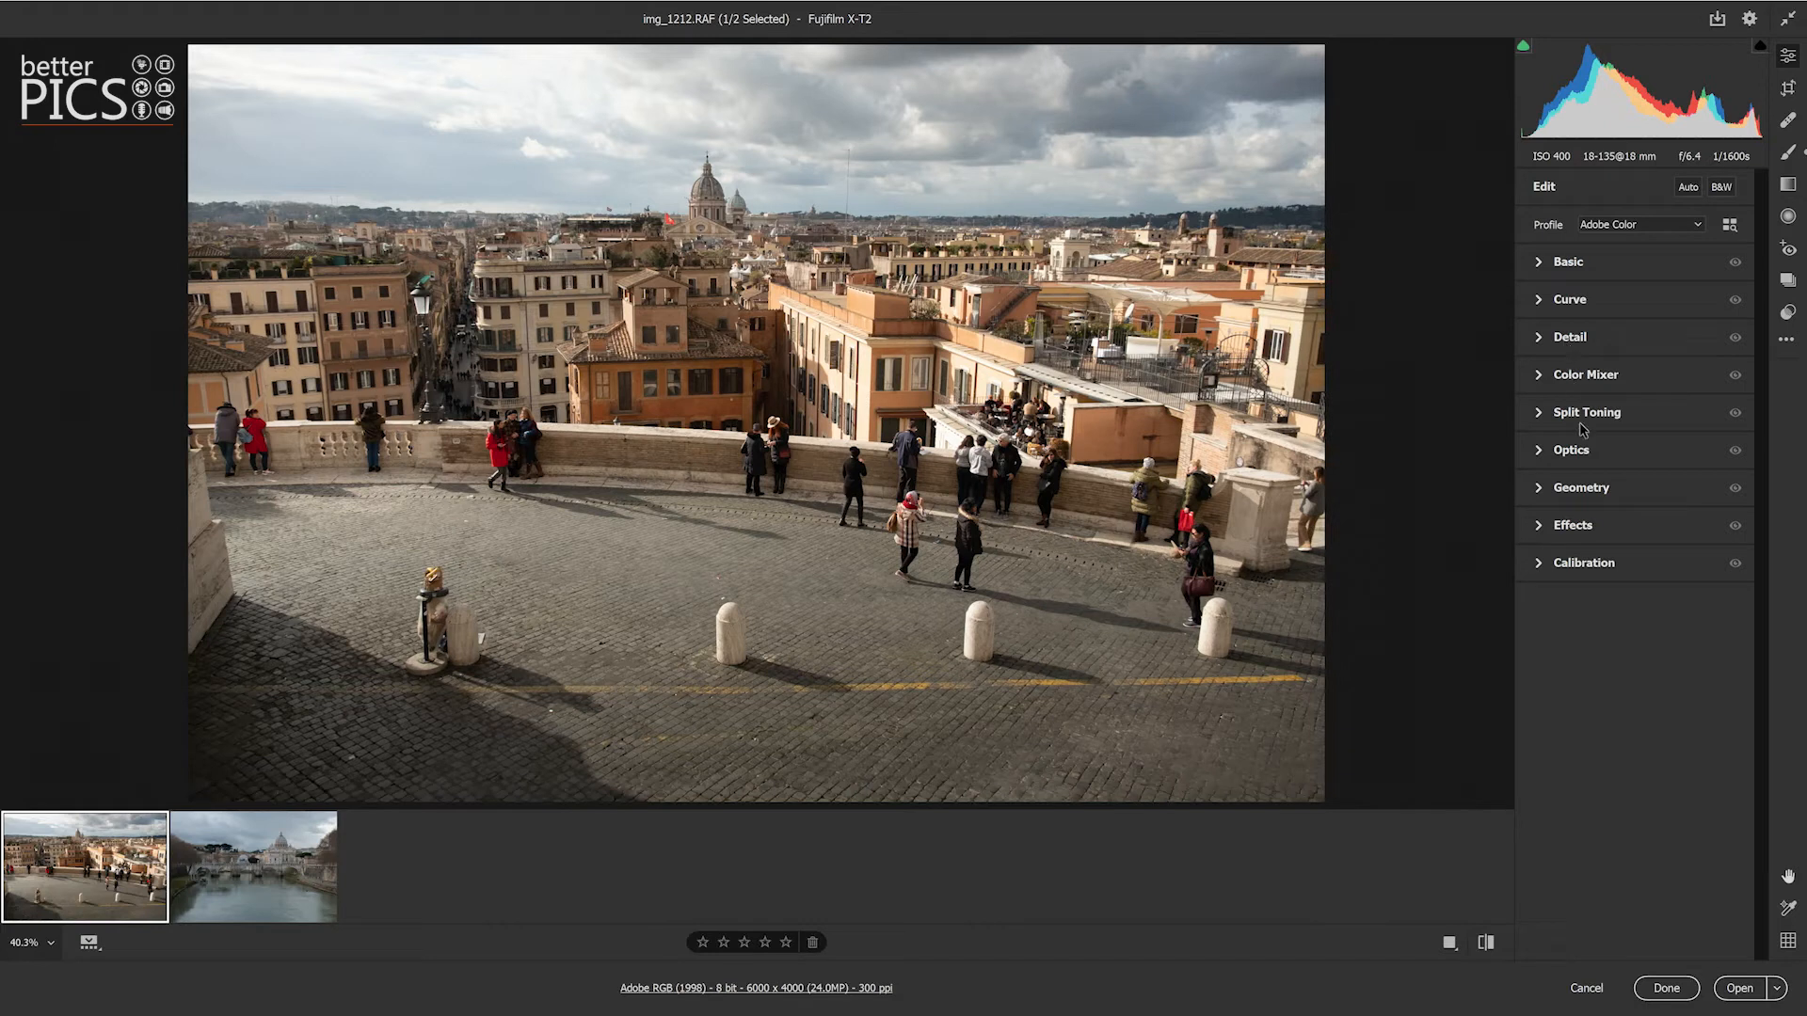
Step: Using Multi Panel Mode, expand the Basic and Detail sections together and look through their sliders
right_click(1615, 267)
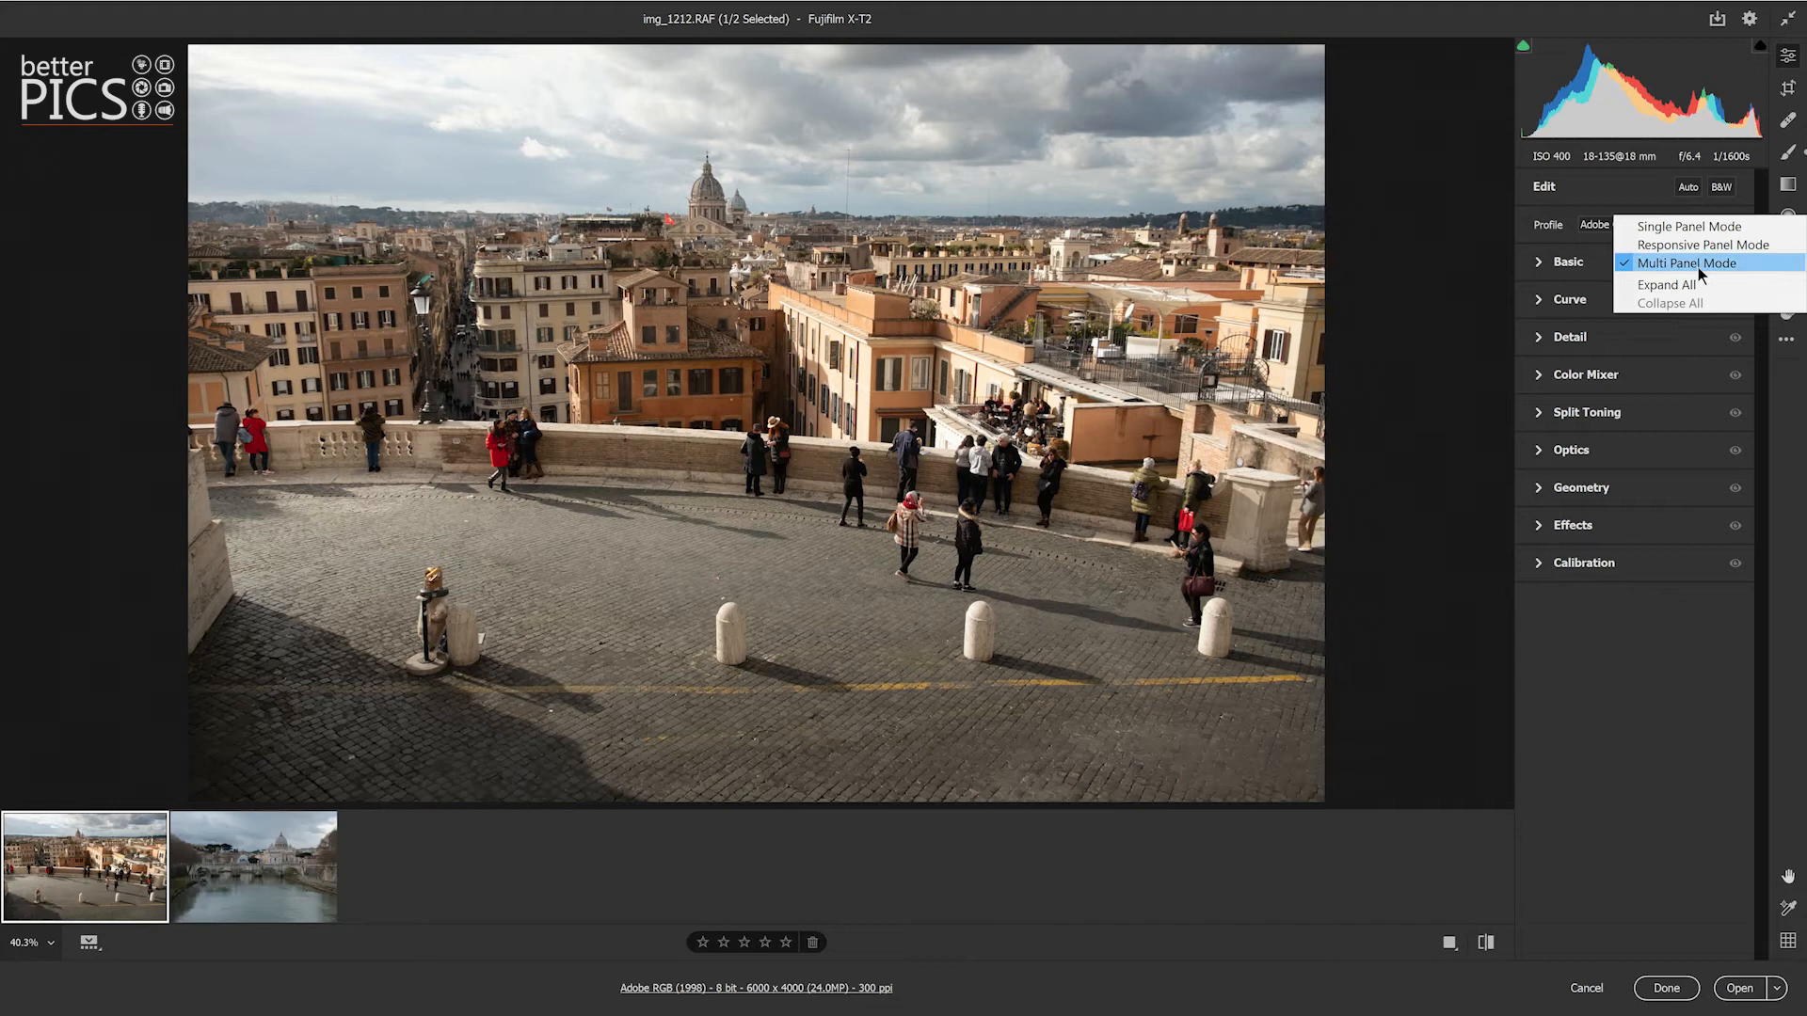
click(1544, 269)
click(1540, 828)
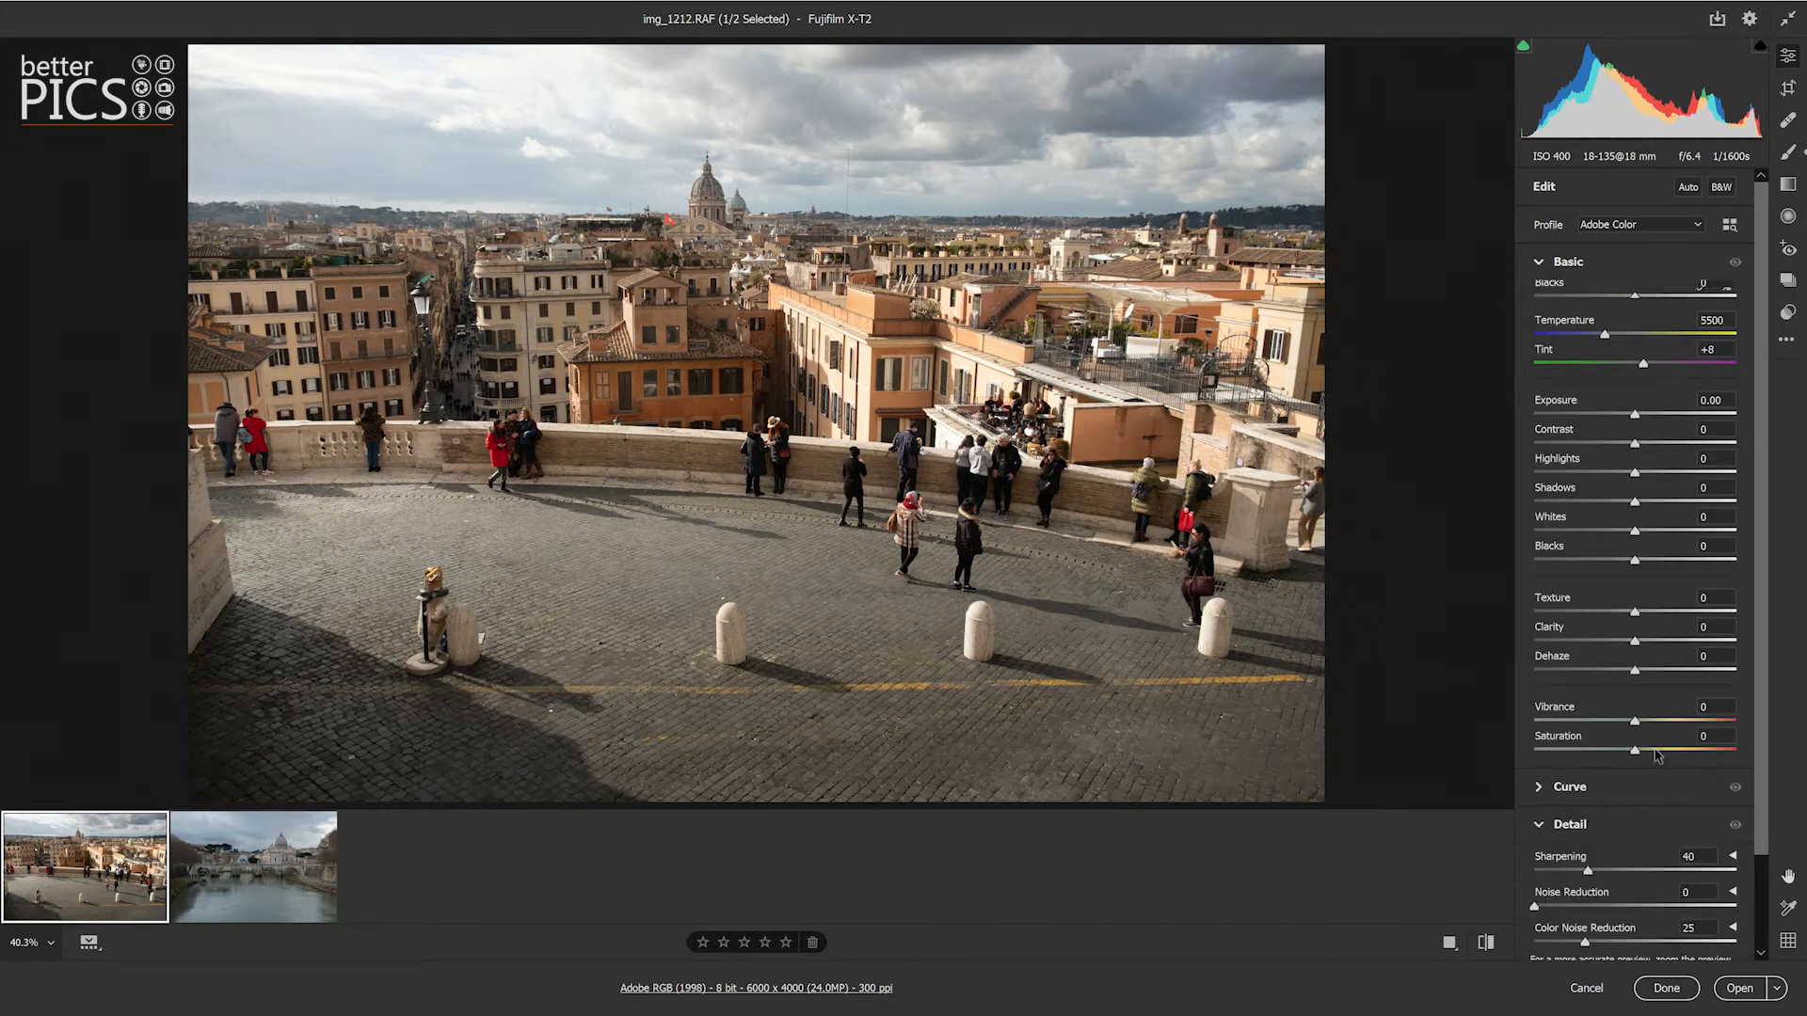
scroll(1656, 715, down, 3)
scroll(1671, 656, up, 3)
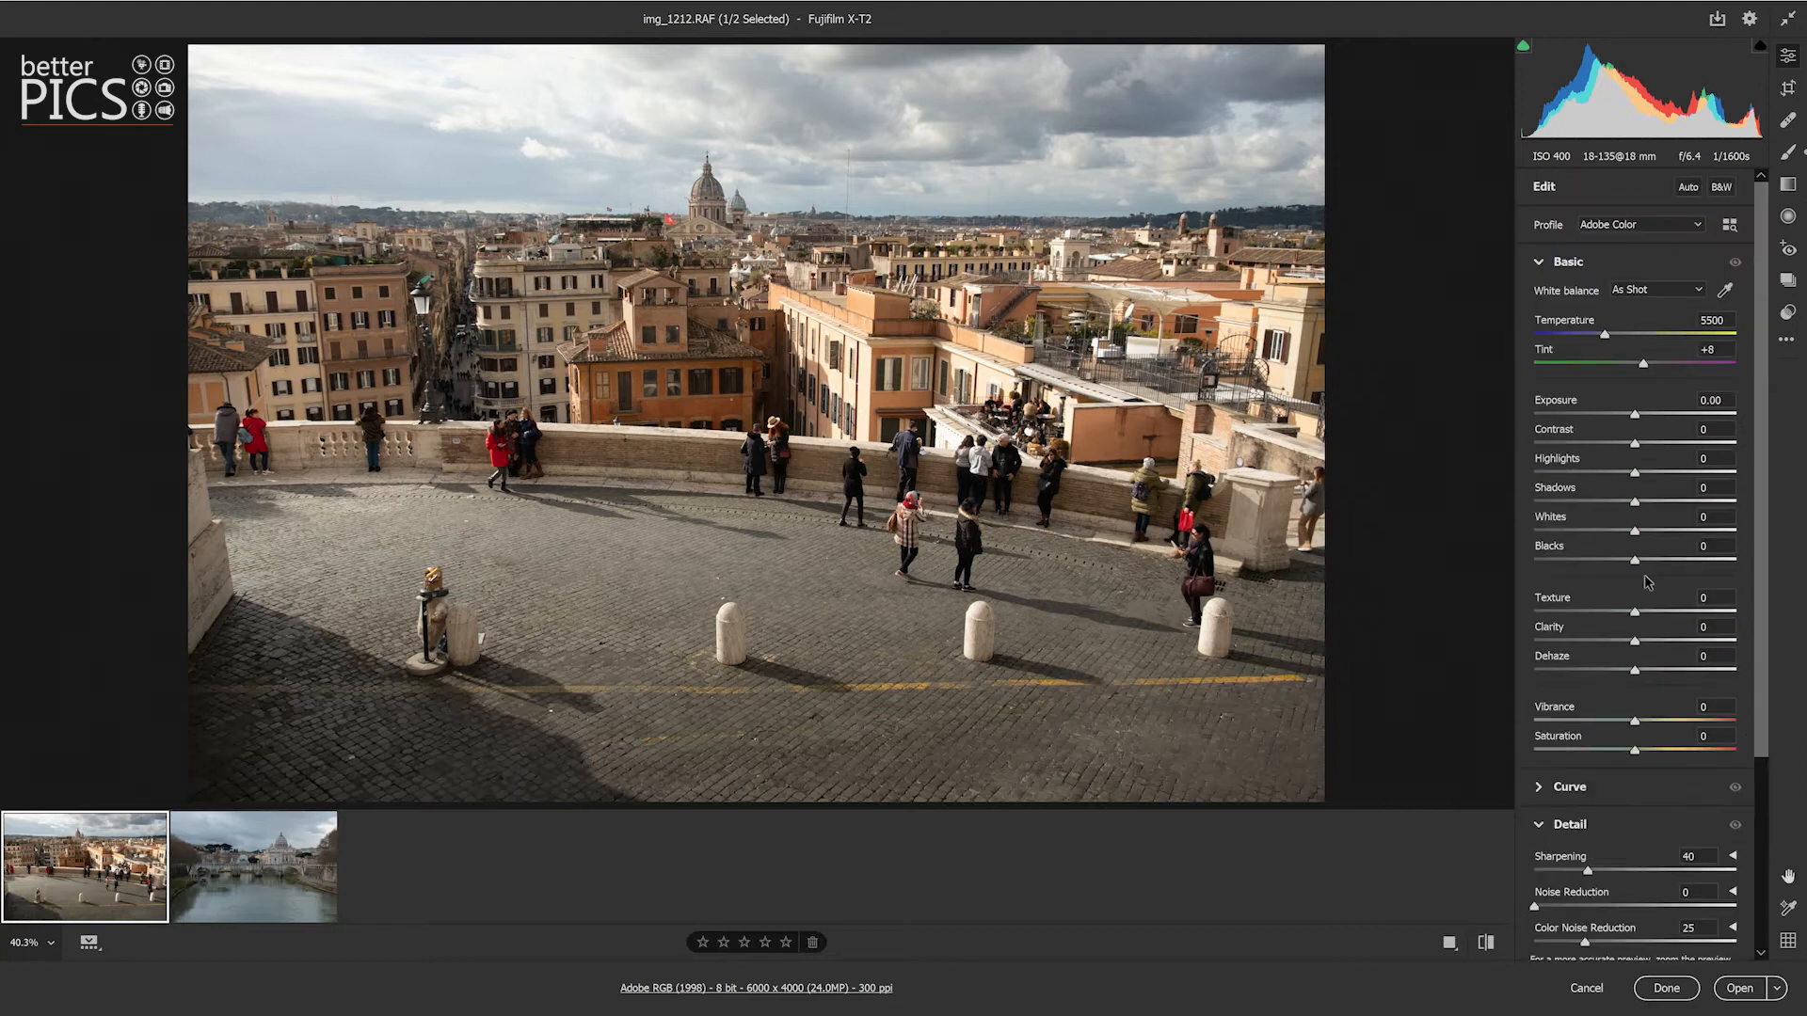
scroll(1648, 582, down, 1)
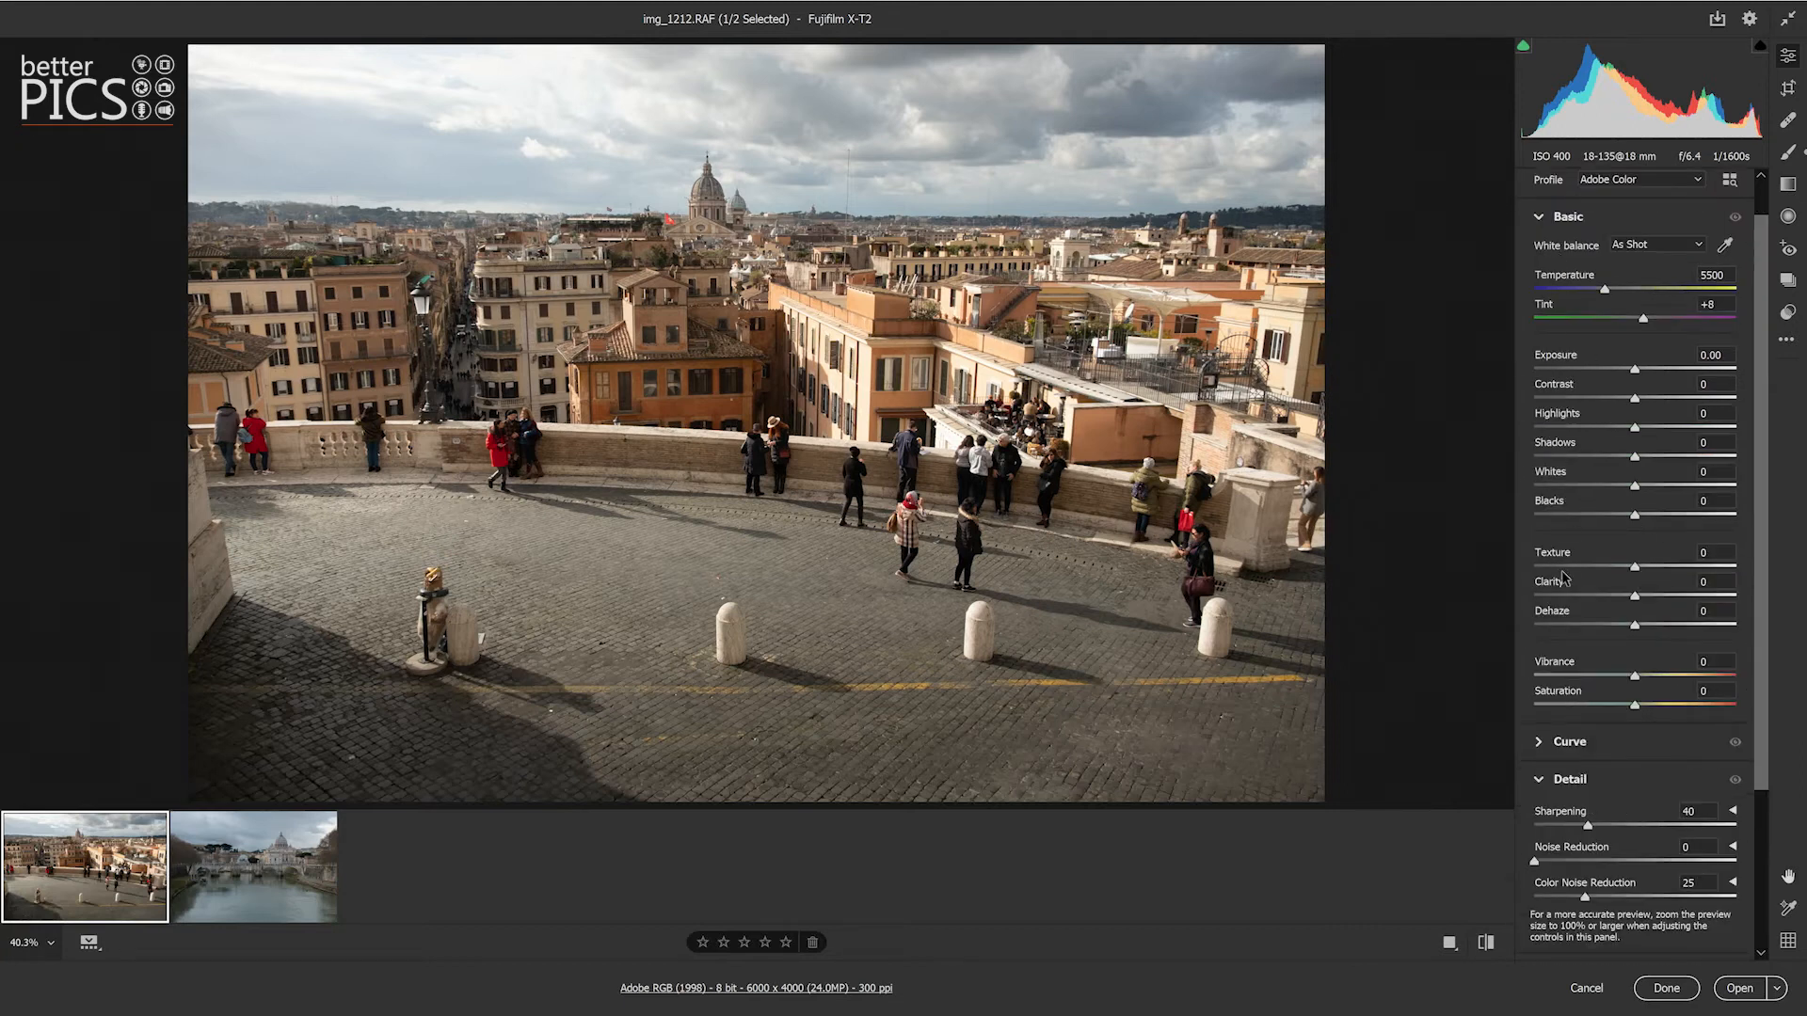
scroll(1561, 589, down, 4)
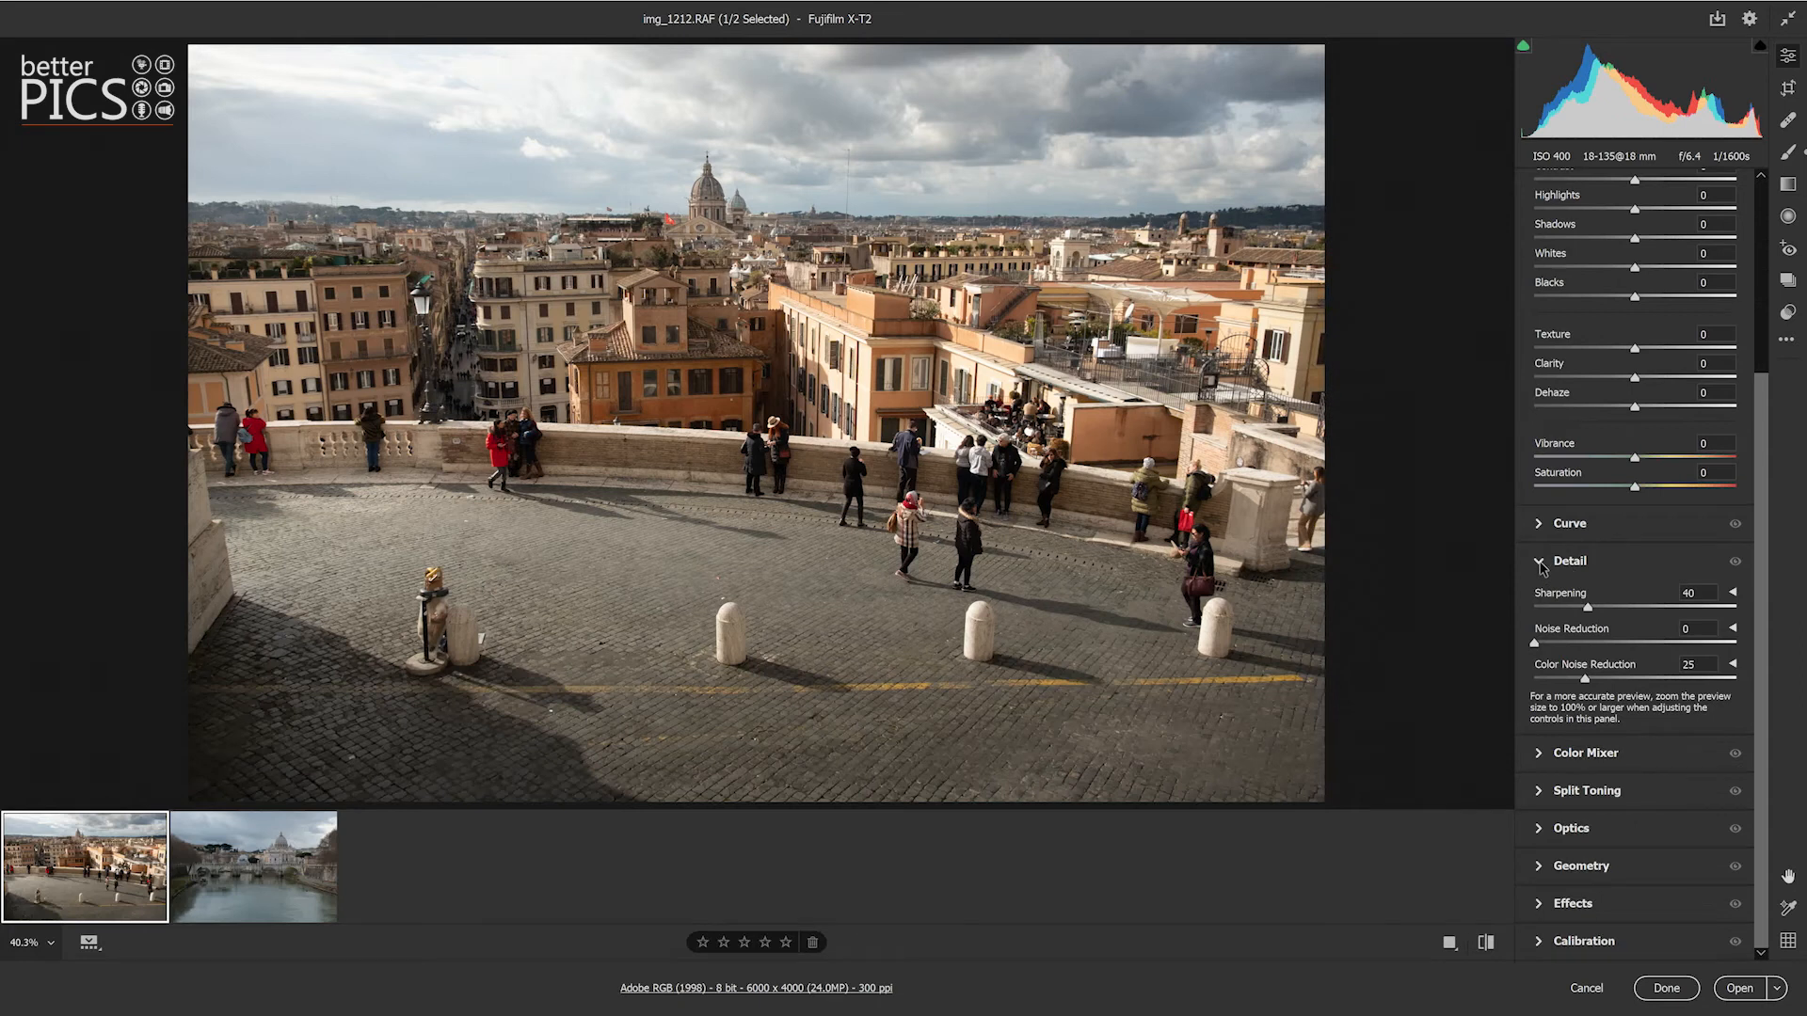
Step: Collapse the Detail and Basic sections
click(1541, 563)
scroll(1548, 334, up, 2)
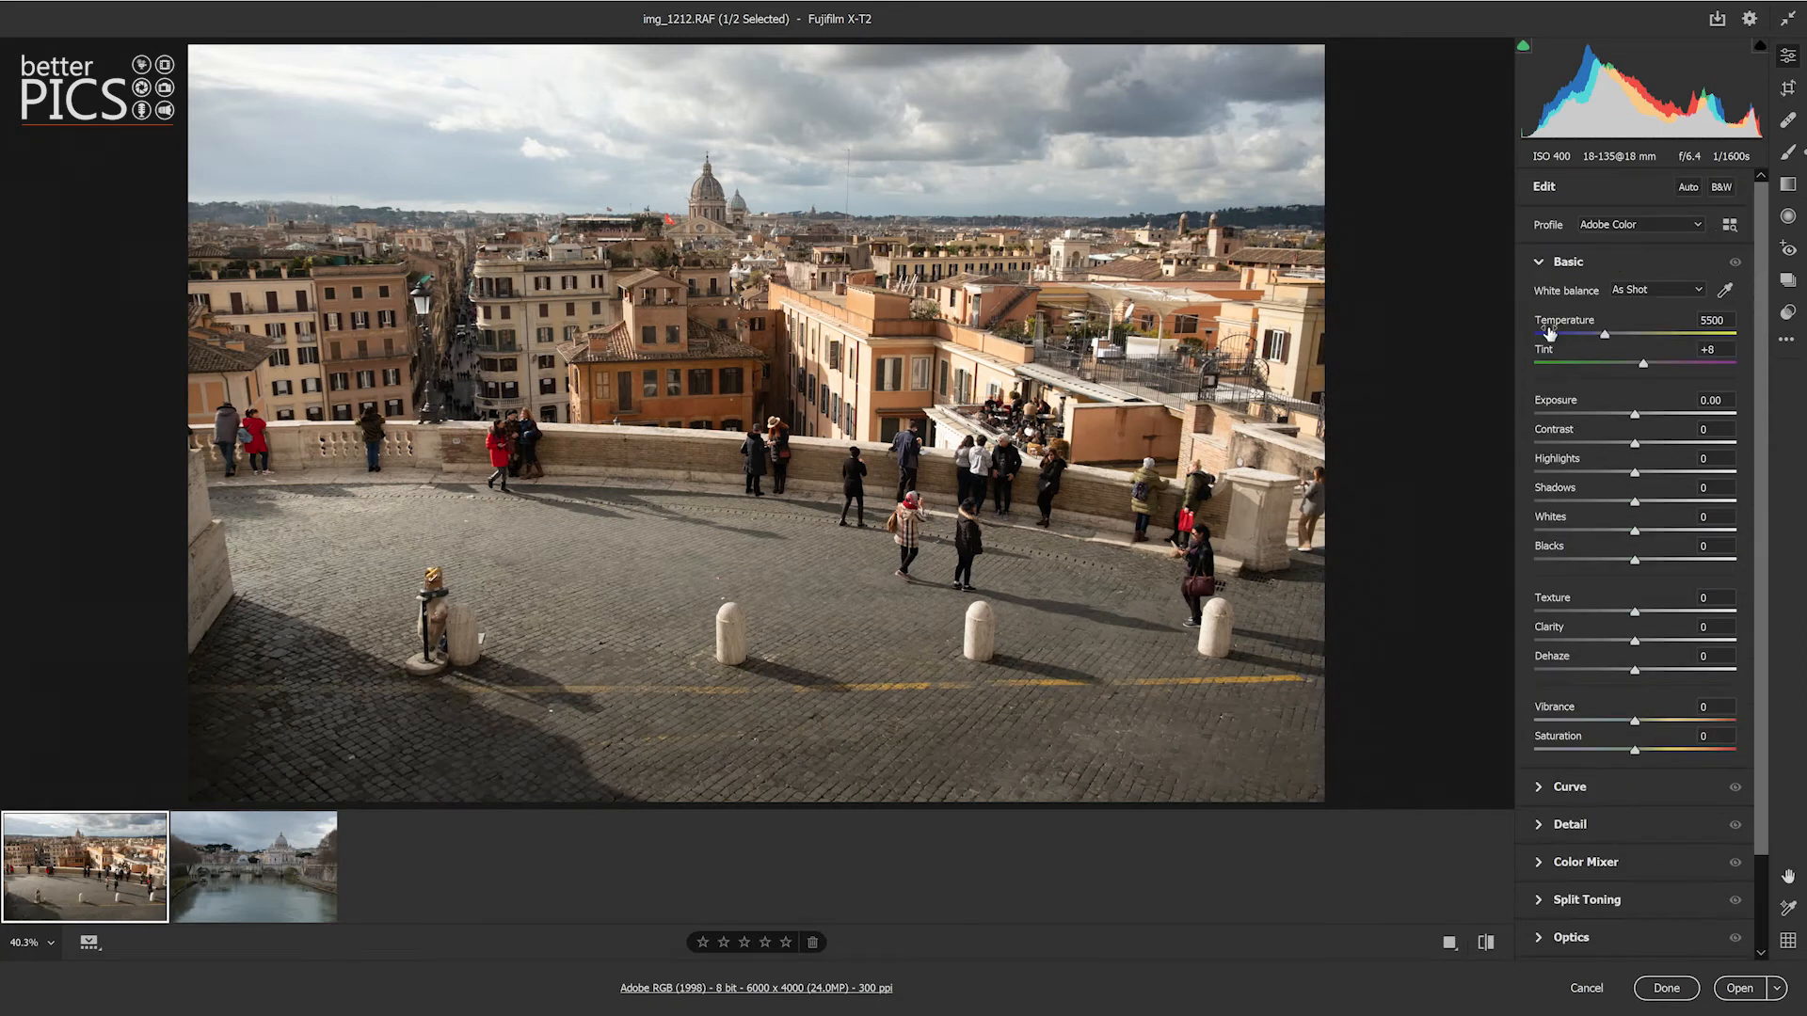
click(1539, 264)
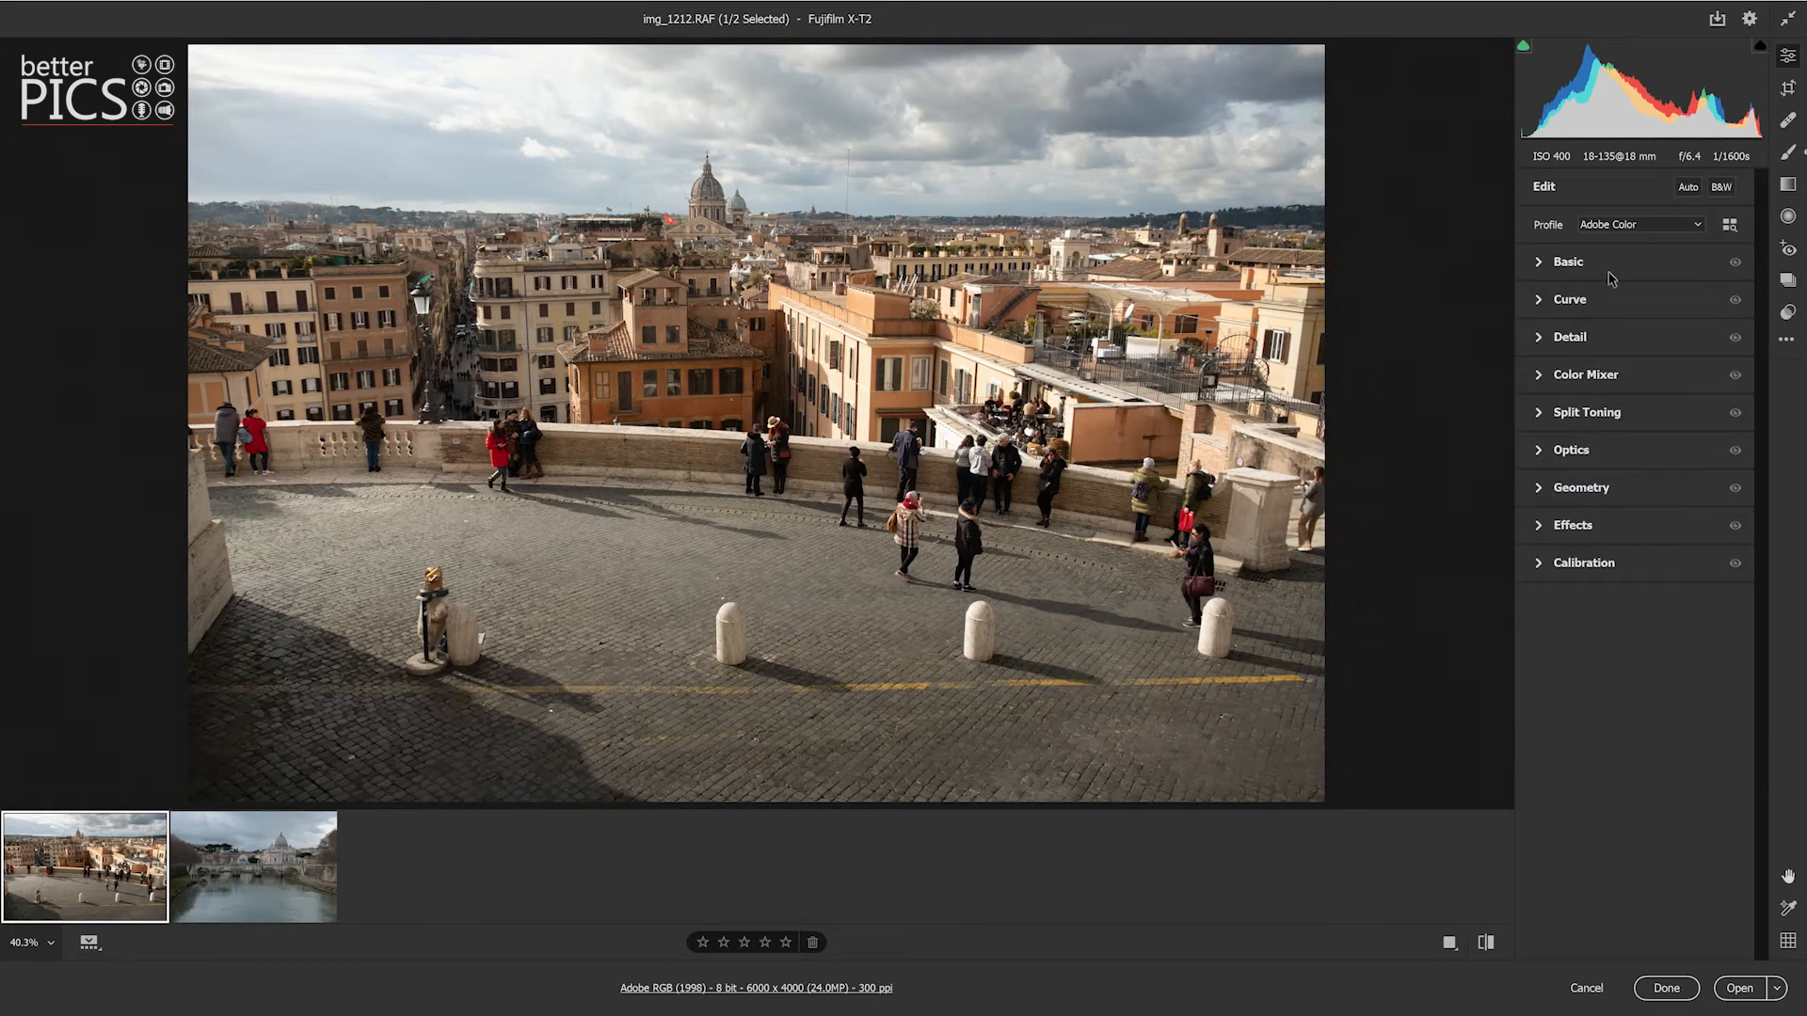
Step: Expand all Edit sections at once and look through their controls from Basic to Calibration and back
right_click(1615, 267)
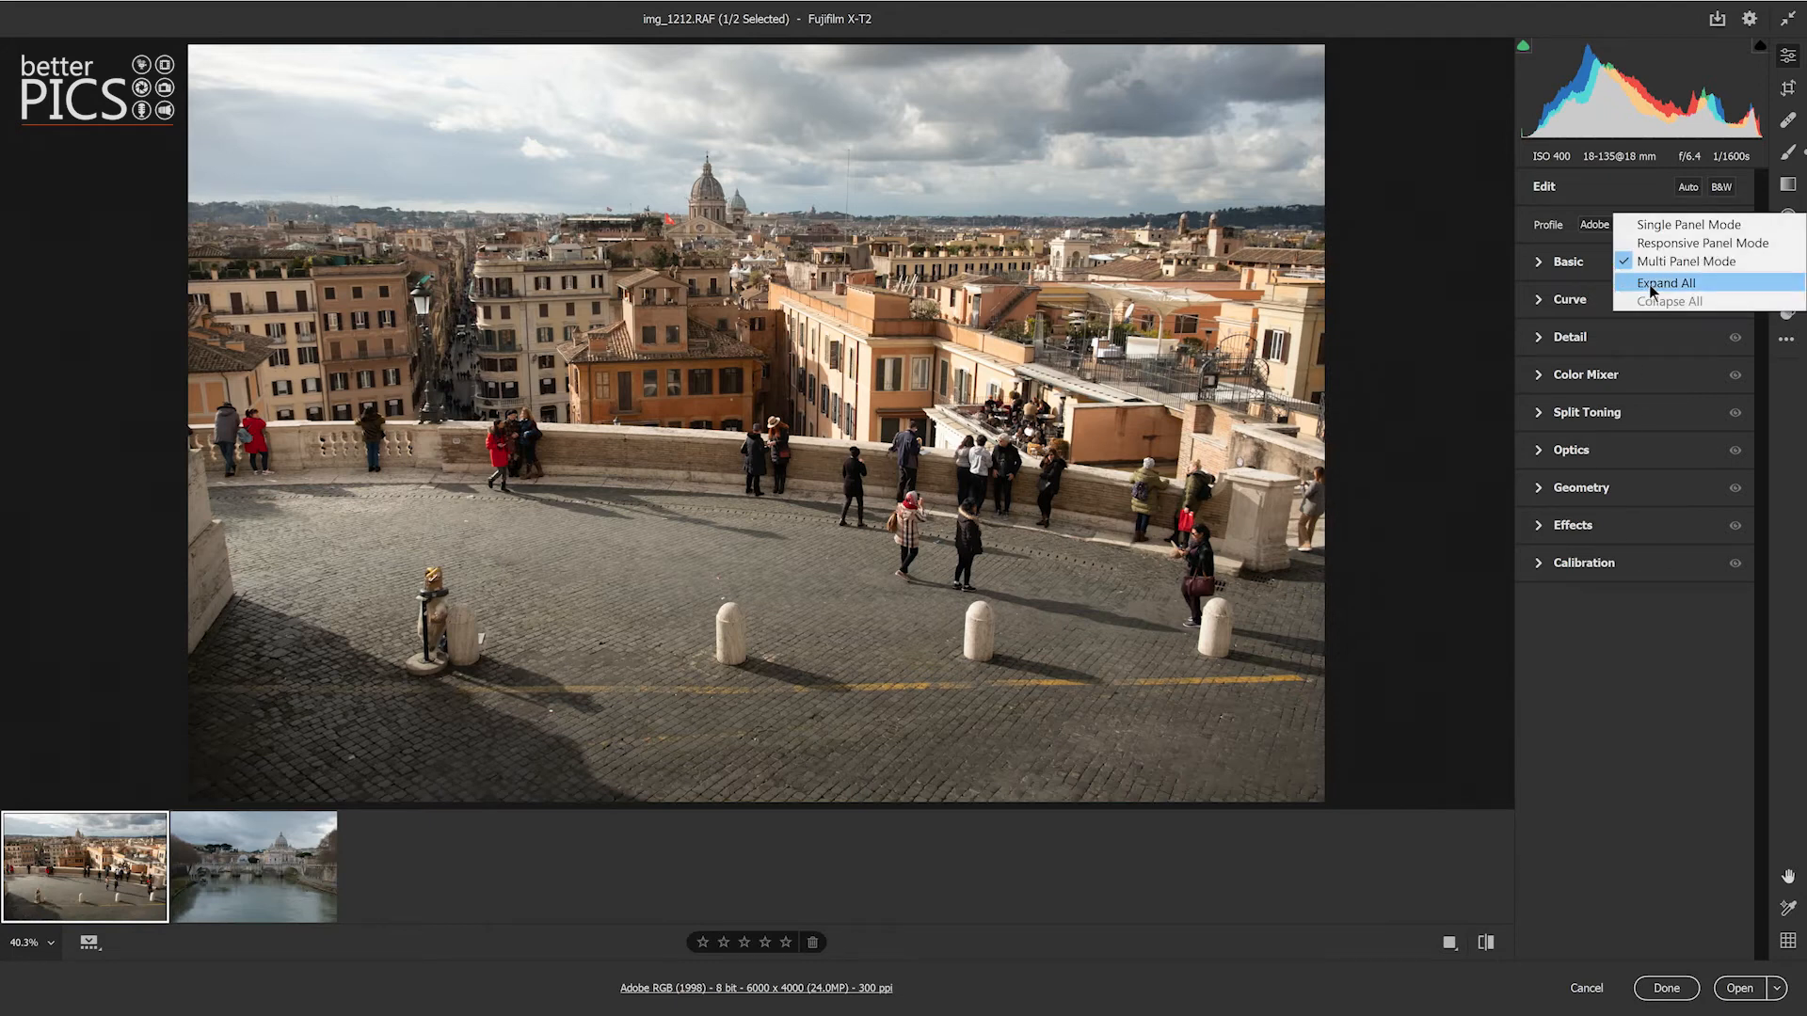
click(1649, 284)
scroll(1605, 742, down, 2)
scroll(1605, 742, down, 10)
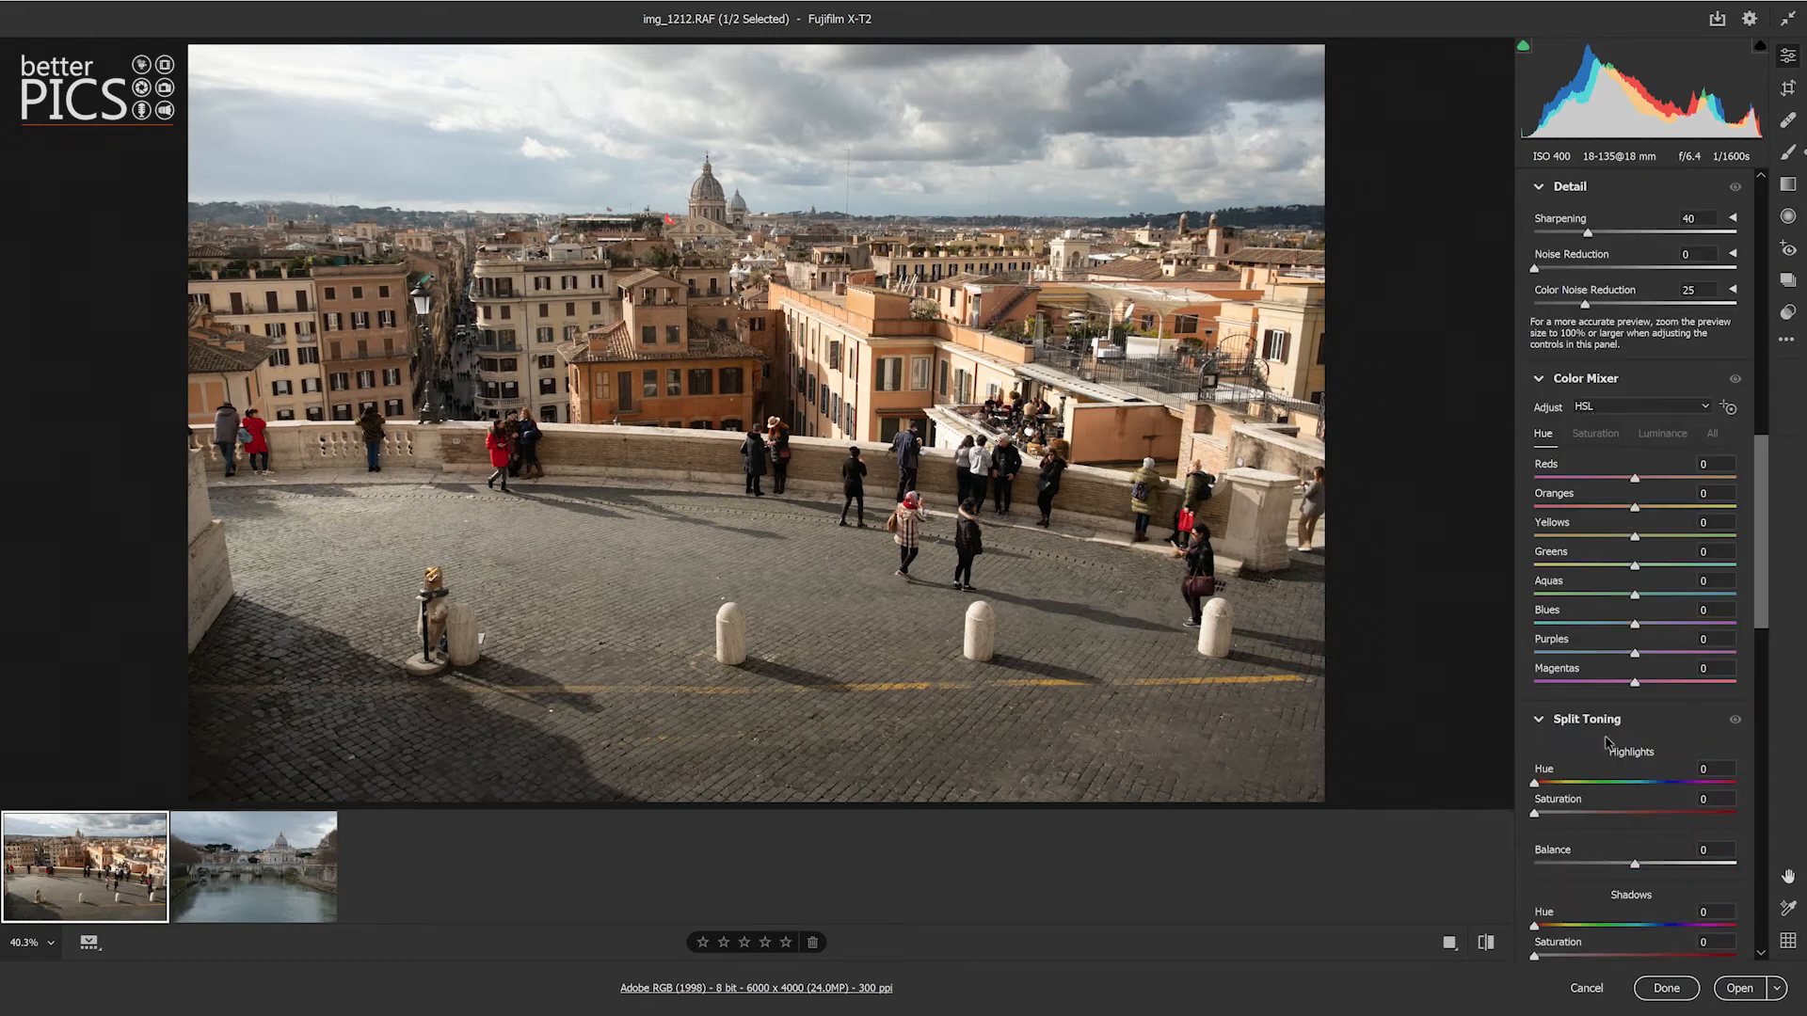
scroll(1607, 741, down, 8)
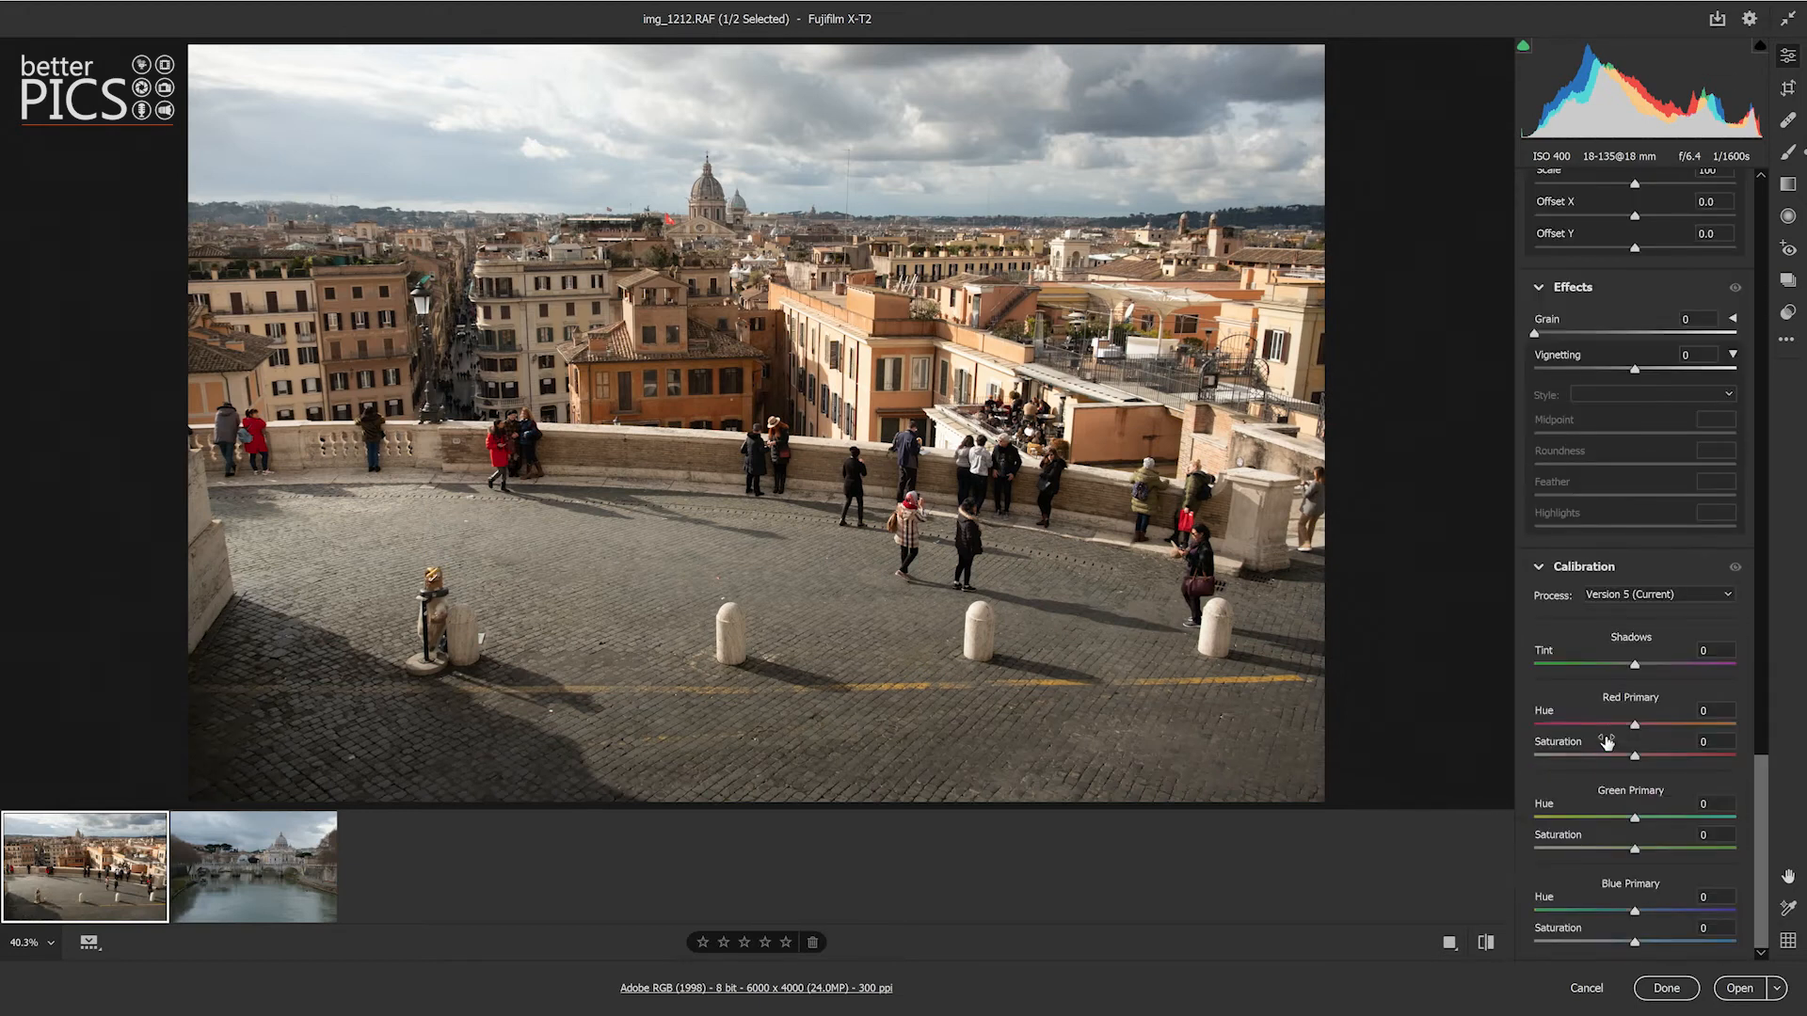
scroll(1607, 742, up, 12)
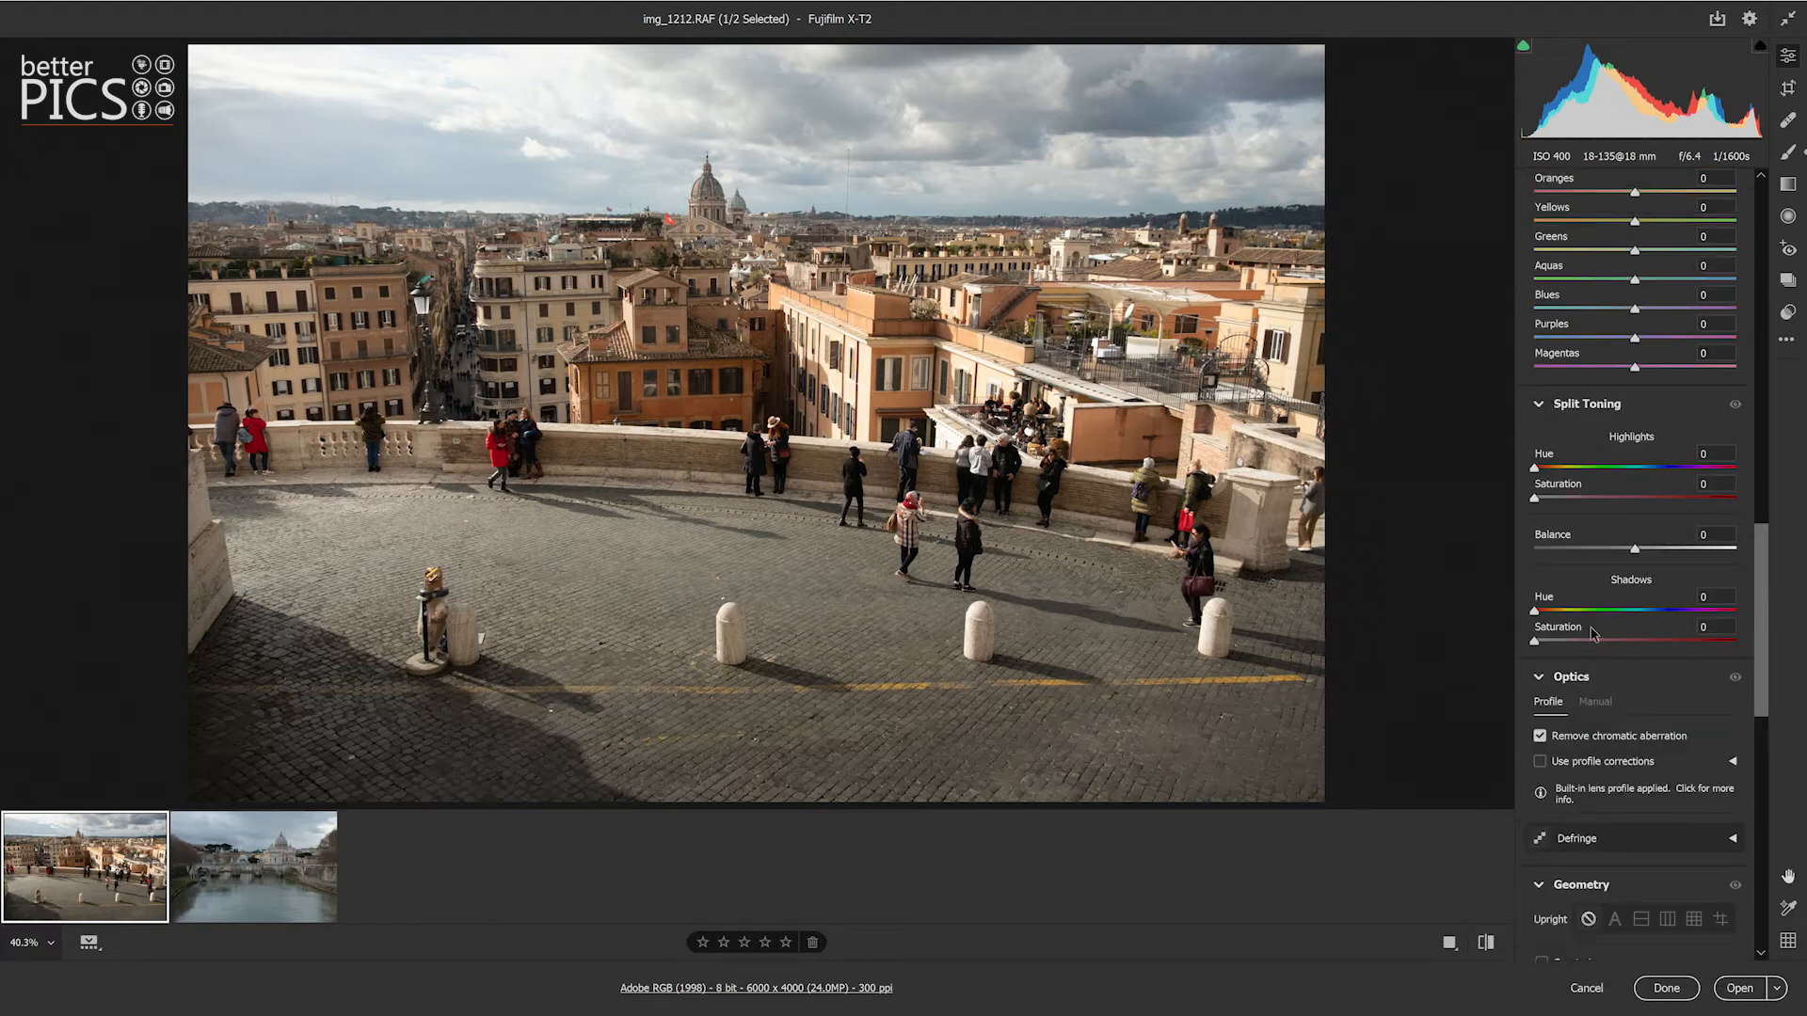
scroll(1607, 614, up, 8)
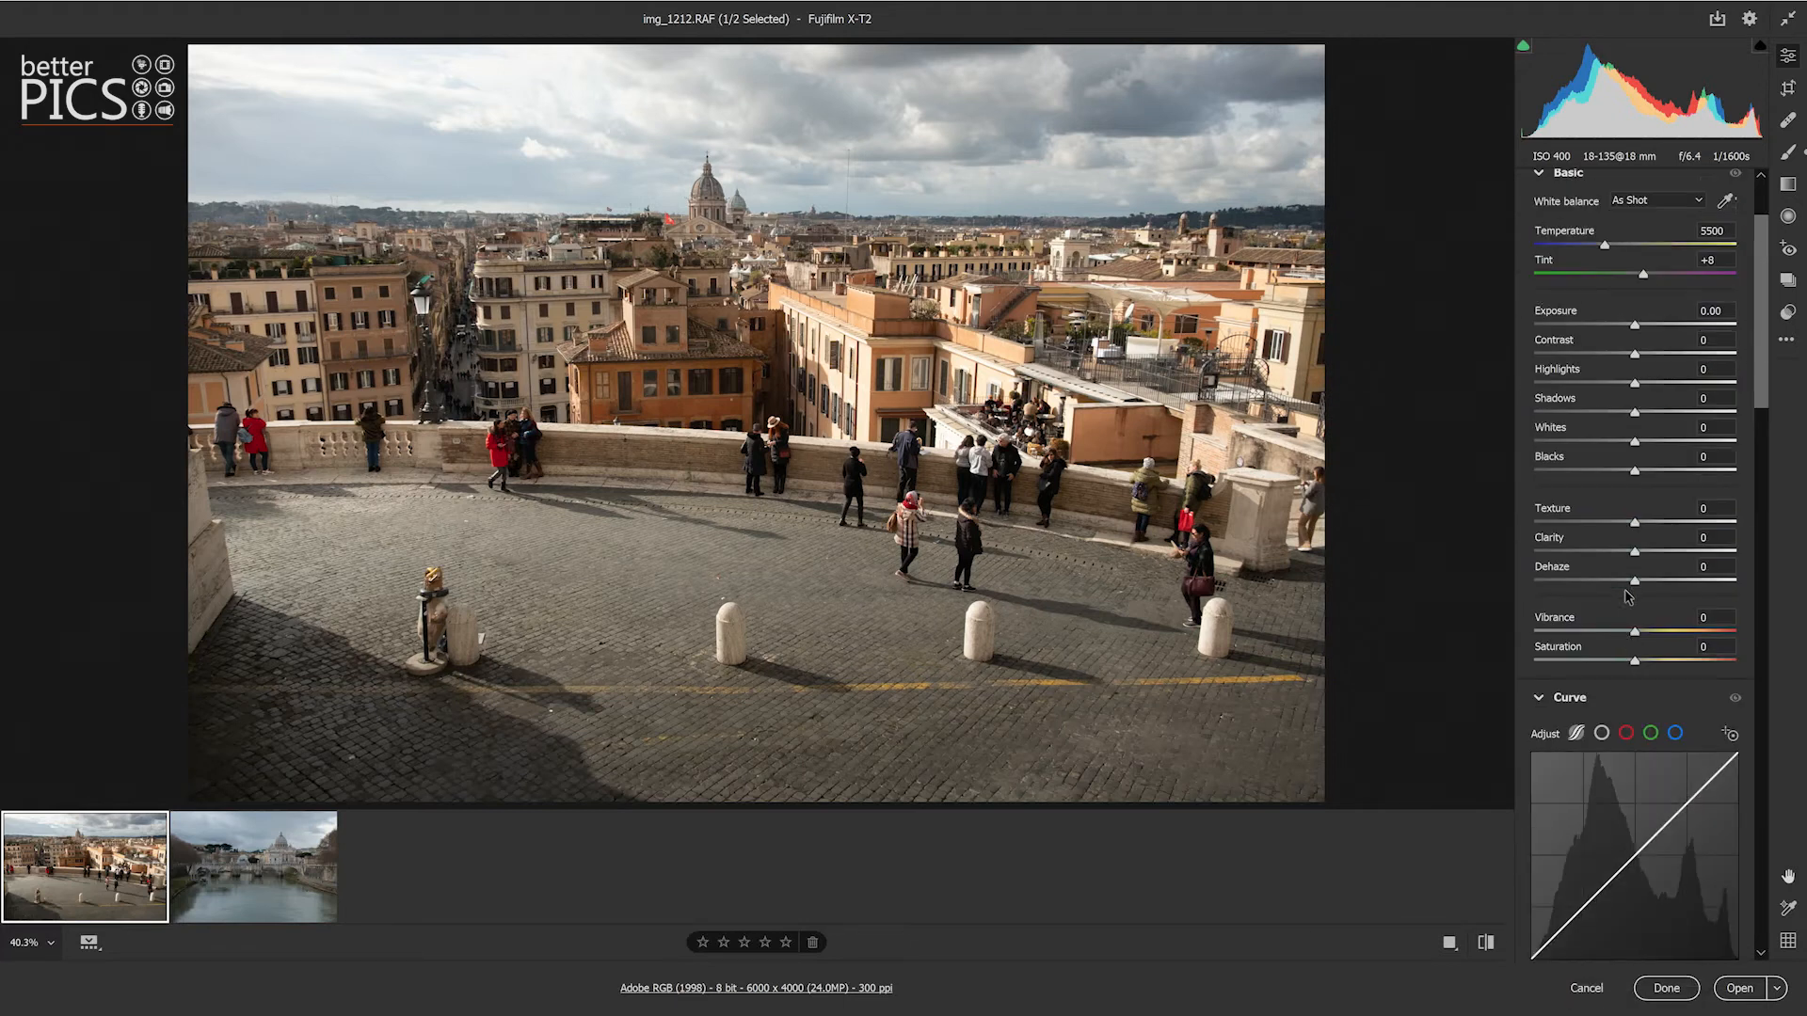
Step: Collapse all Edit sections and switch them from Multi Panel Mode to Single Panel Mode
right_click(1654, 263)
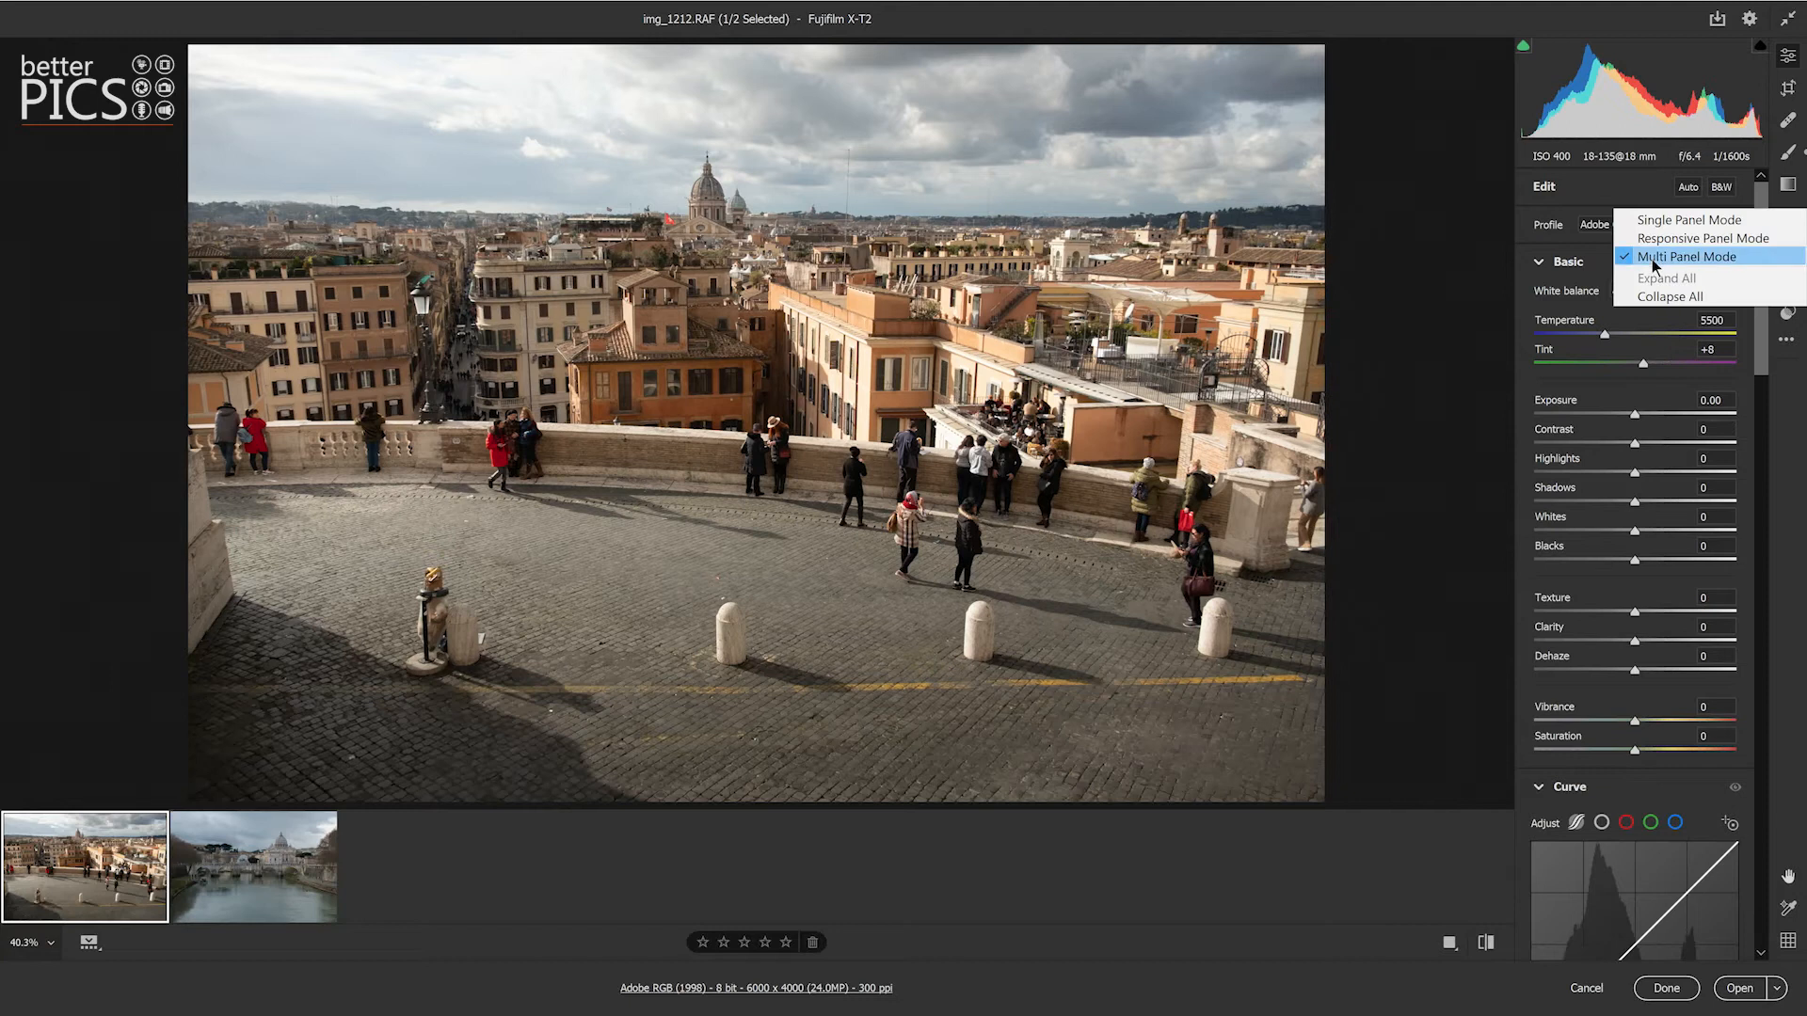
click(1674, 294)
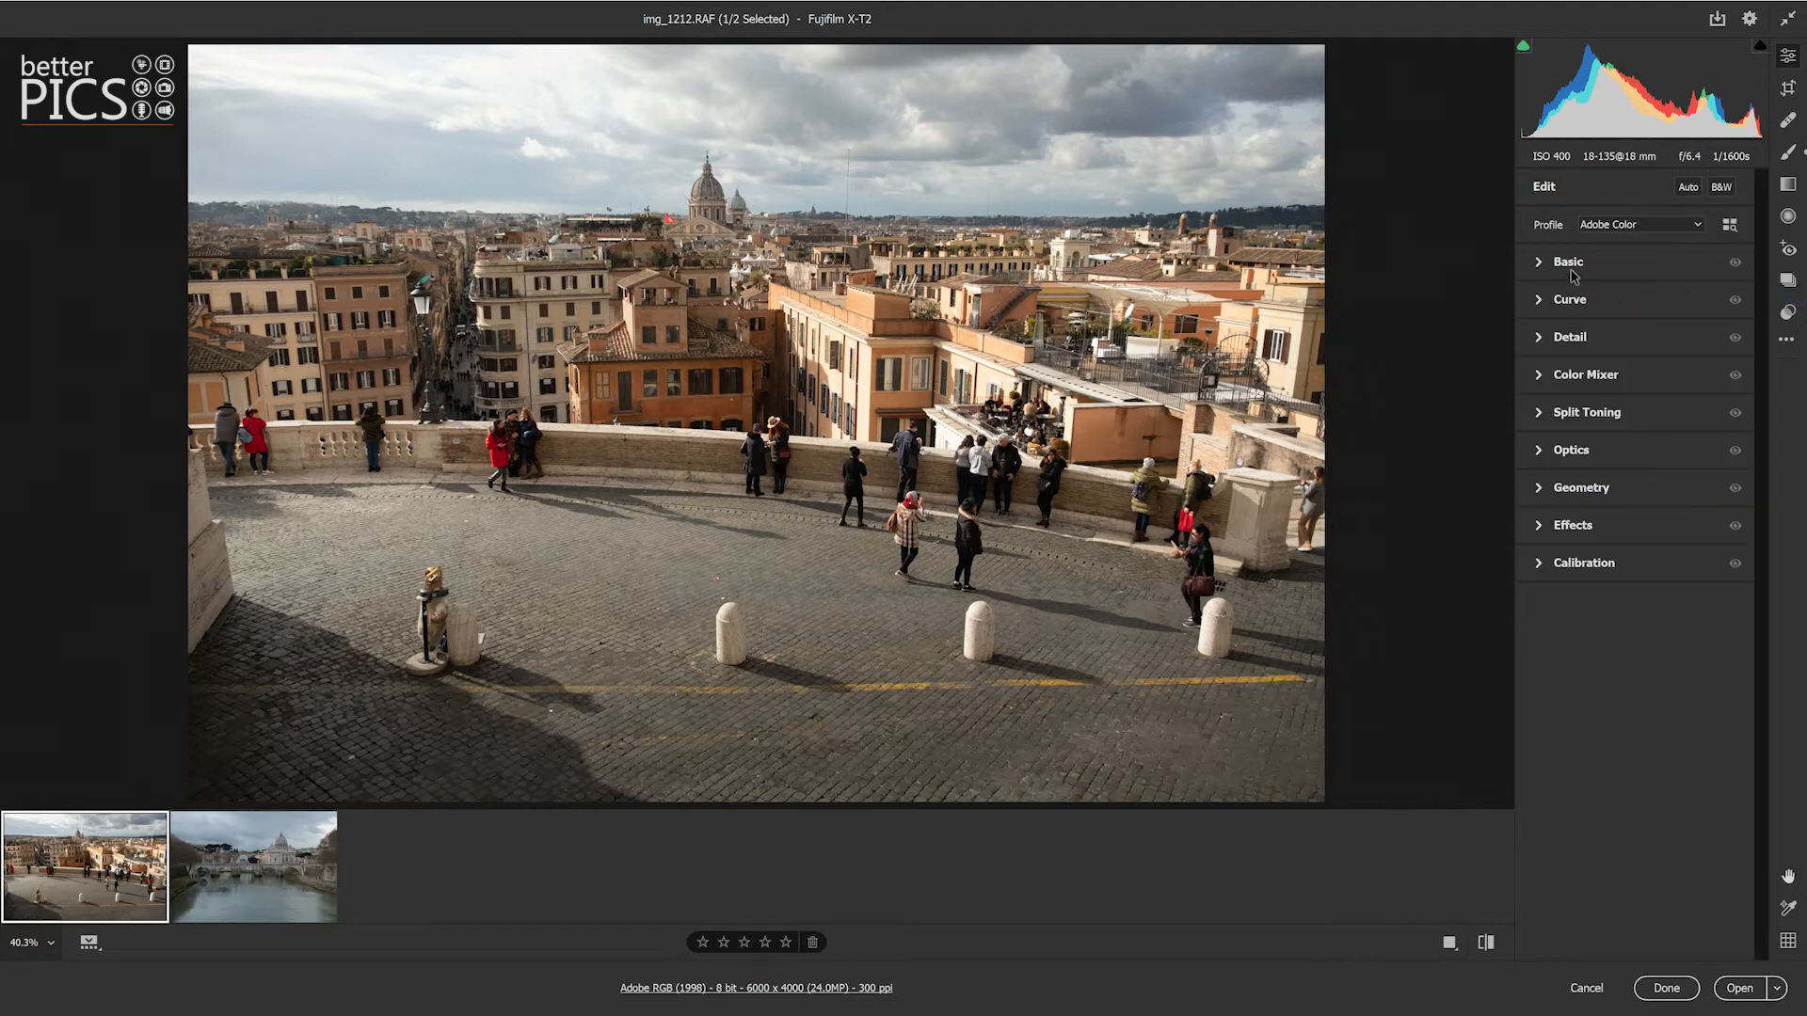
right_click(1627, 262)
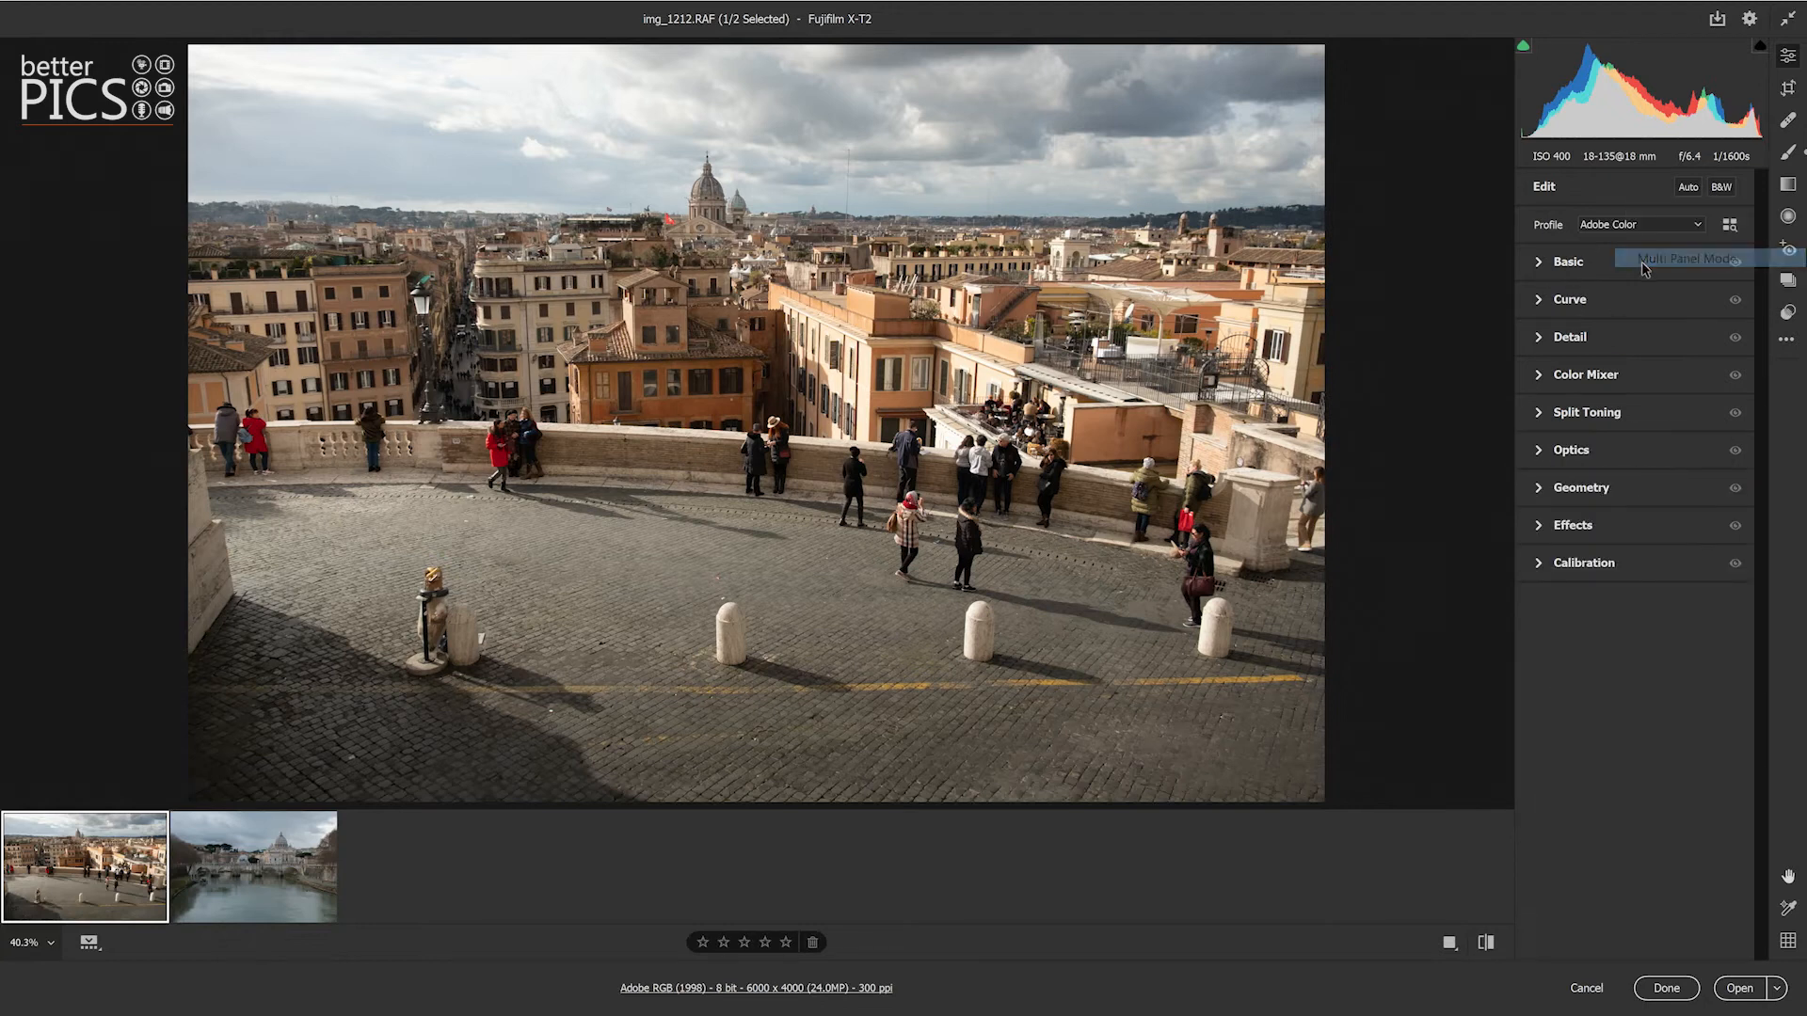
right_click(1643, 262)
click(1671, 227)
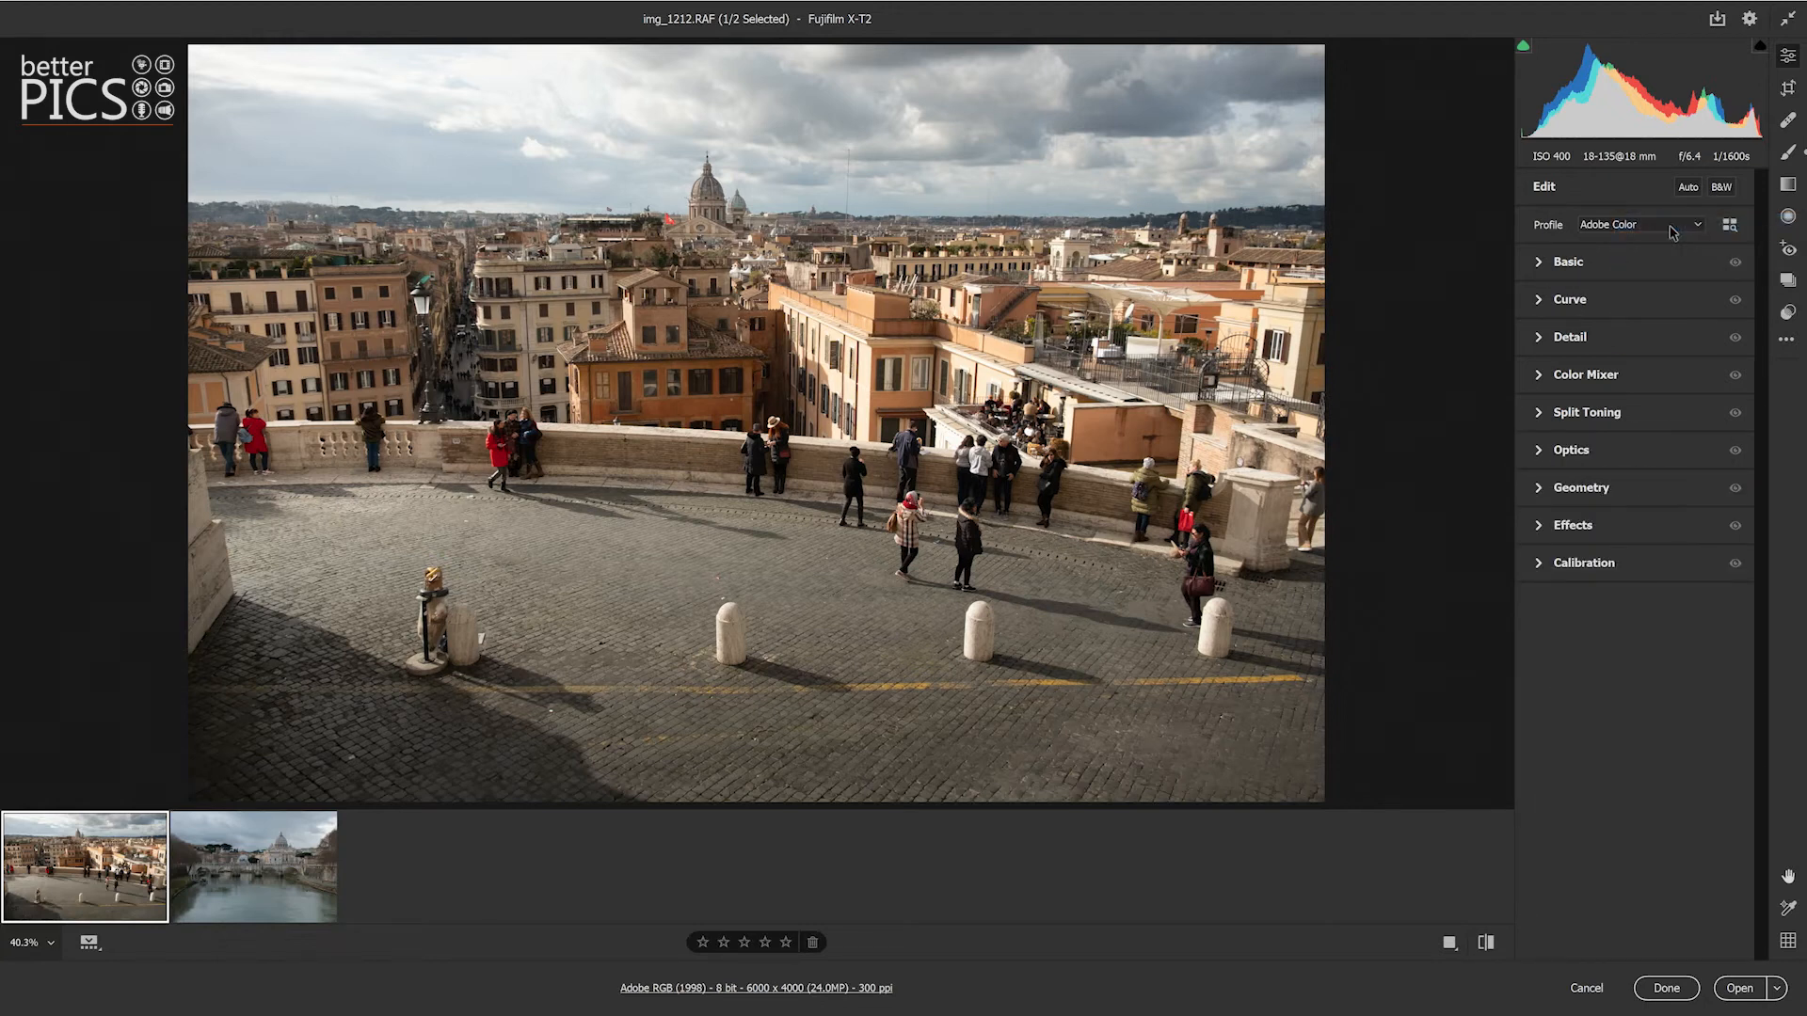
Step: Expand Basic, Curve, Color Mixer, Optics, Detail and Calibration one after another to view their controls, and collapse Calibration
click(1540, 266)
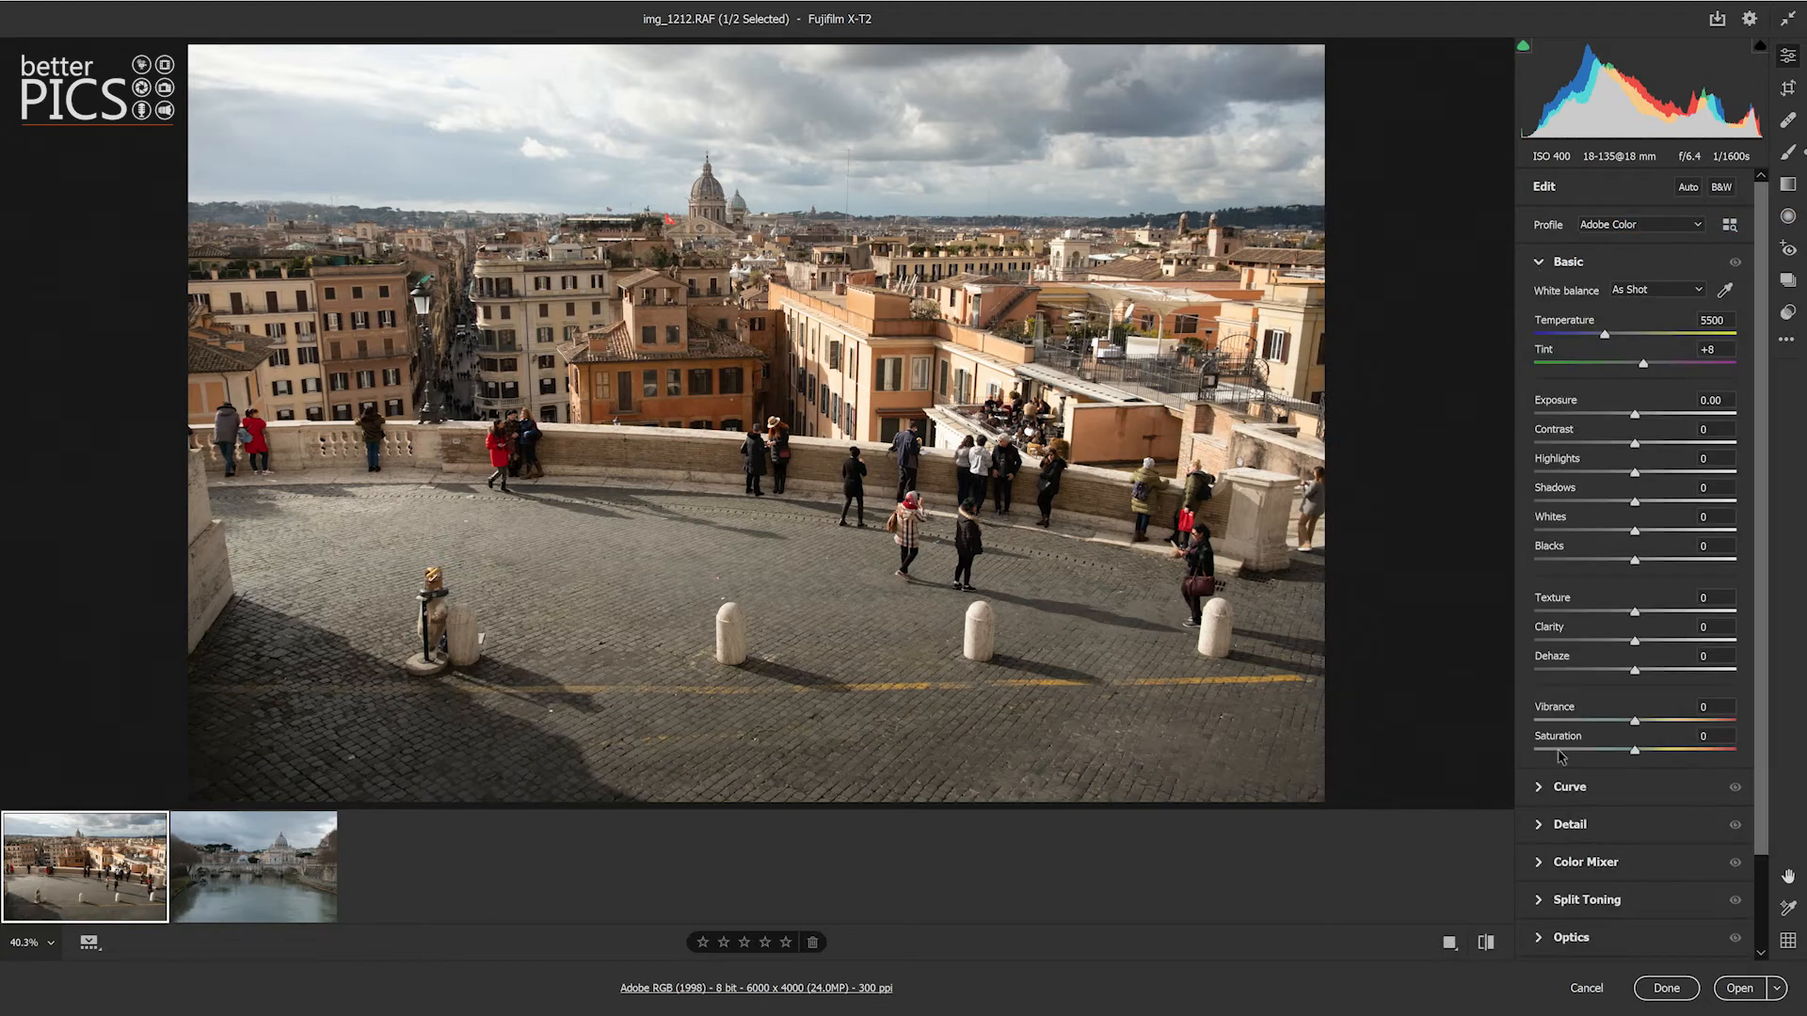
click(1542, 790)
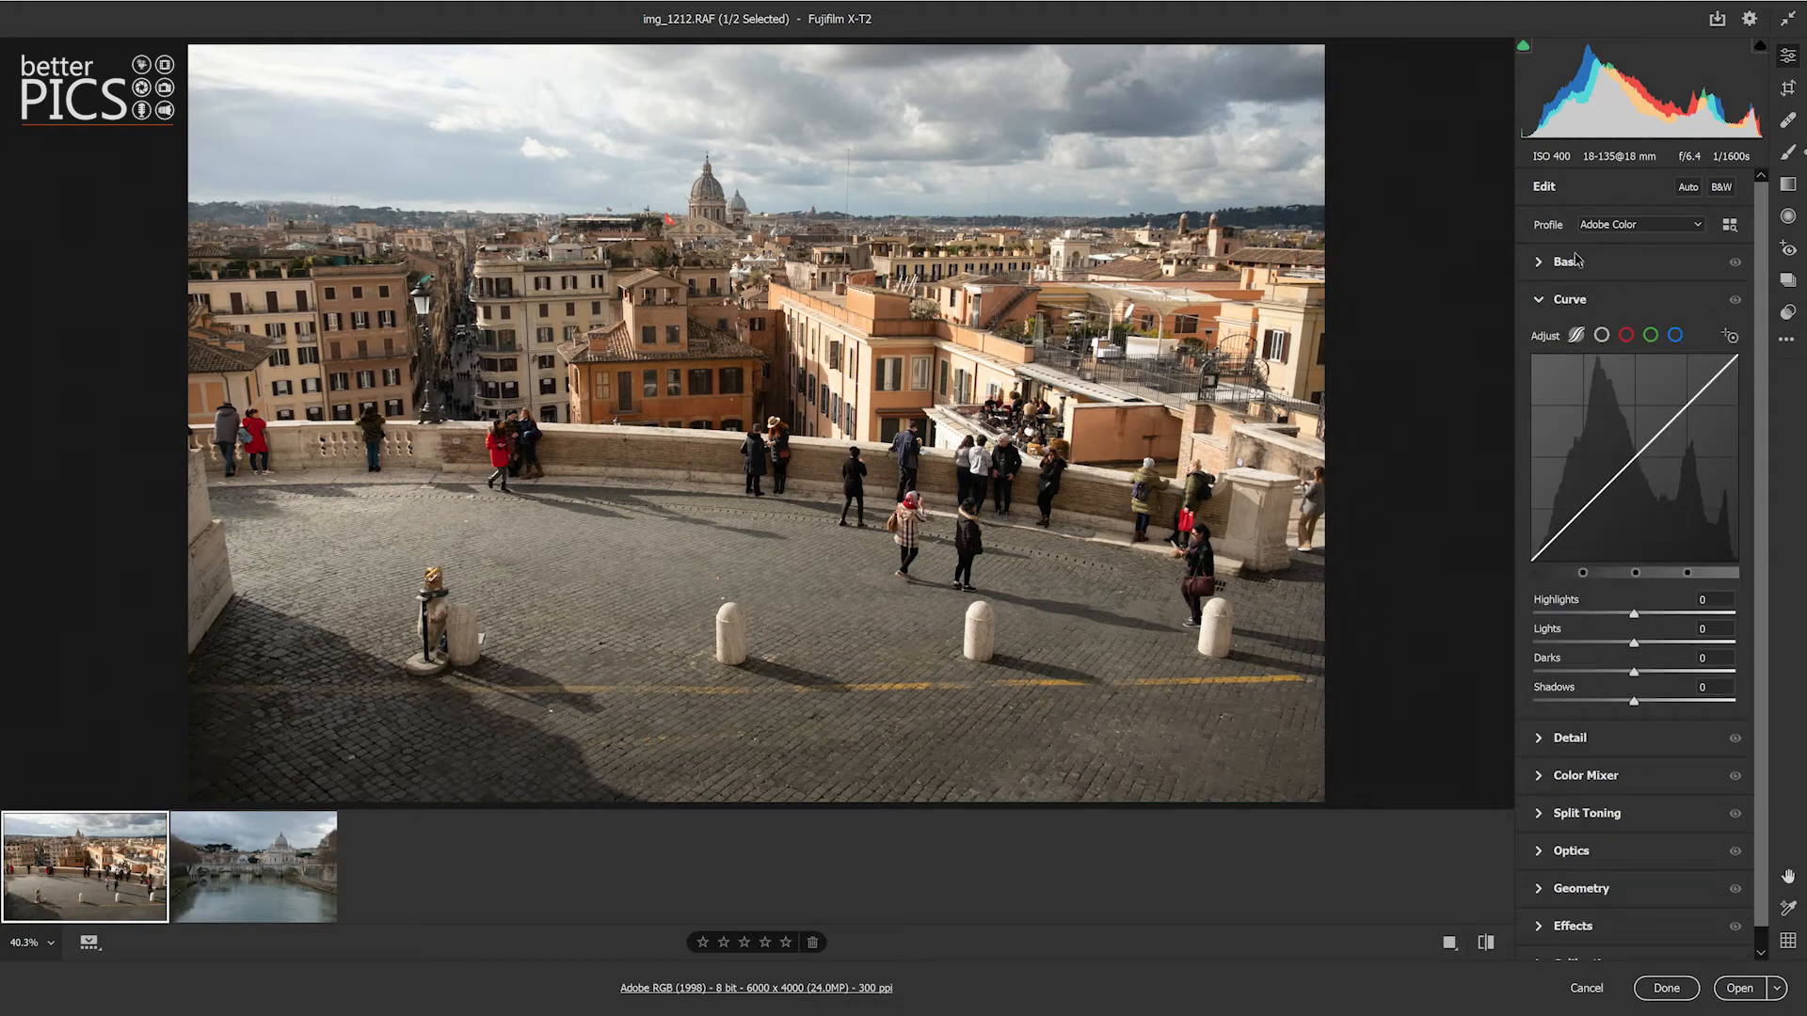
click(1543, 777)
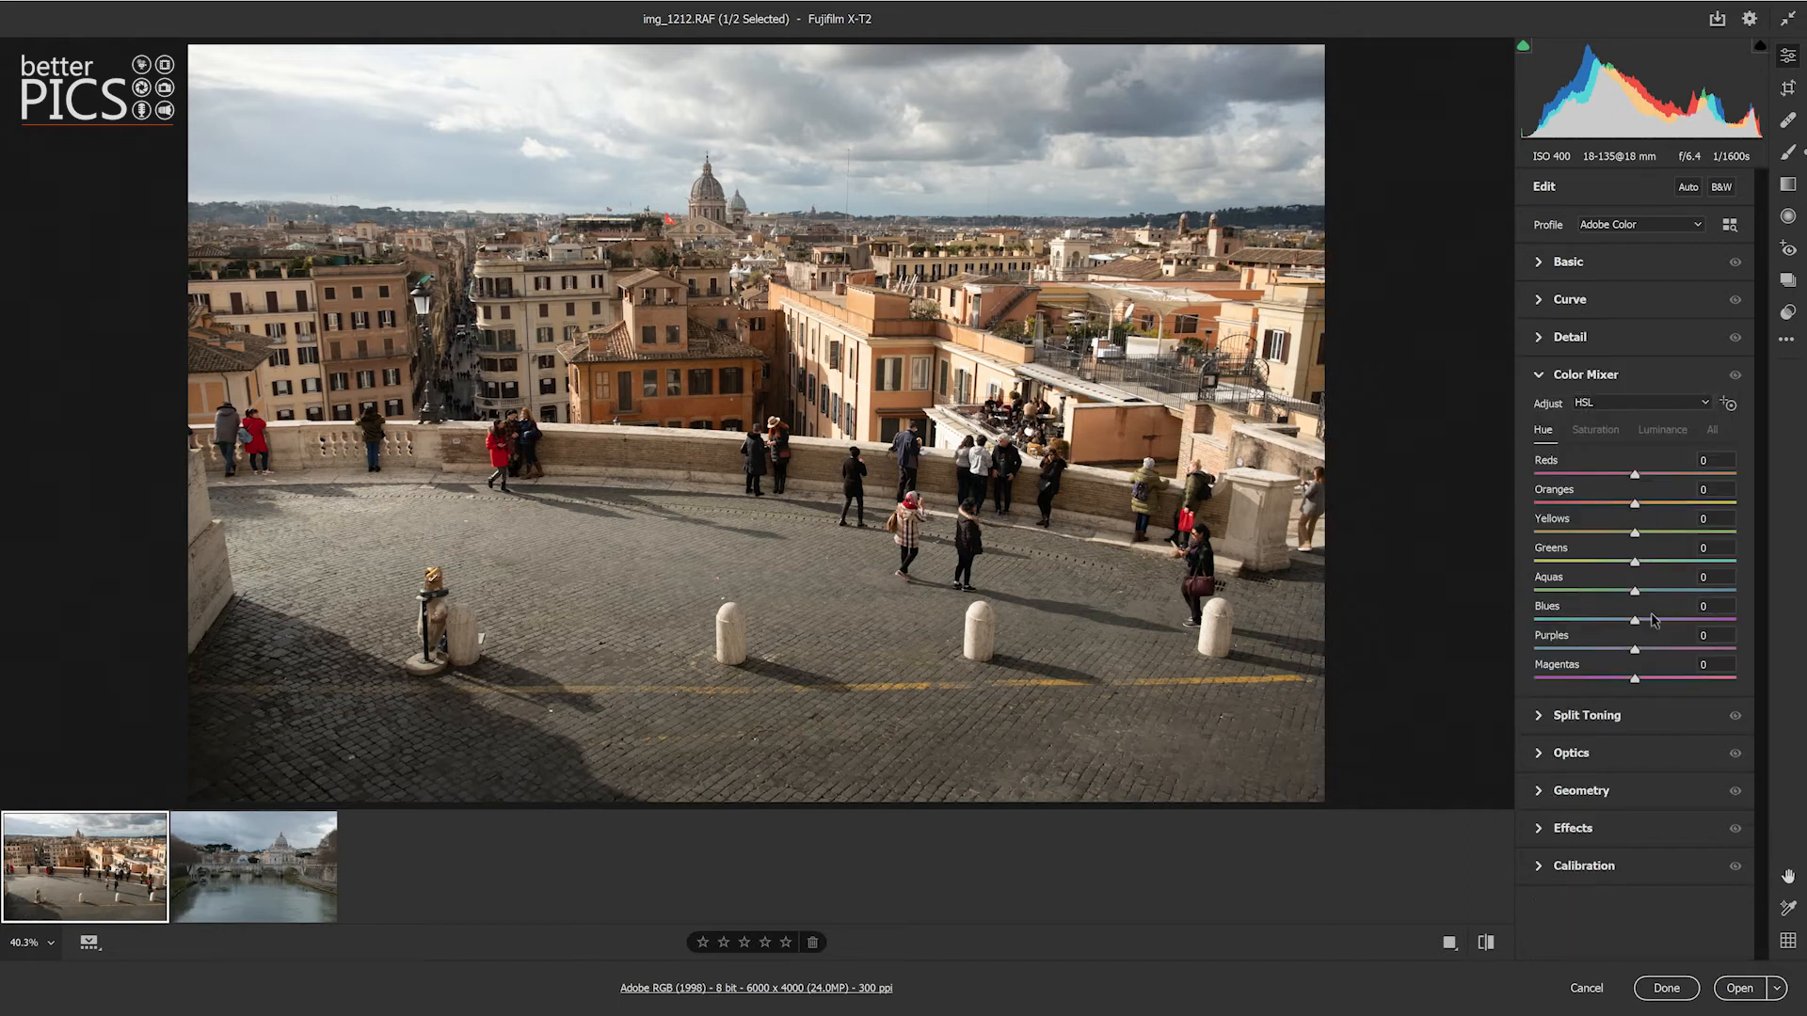
click(1544, 757)
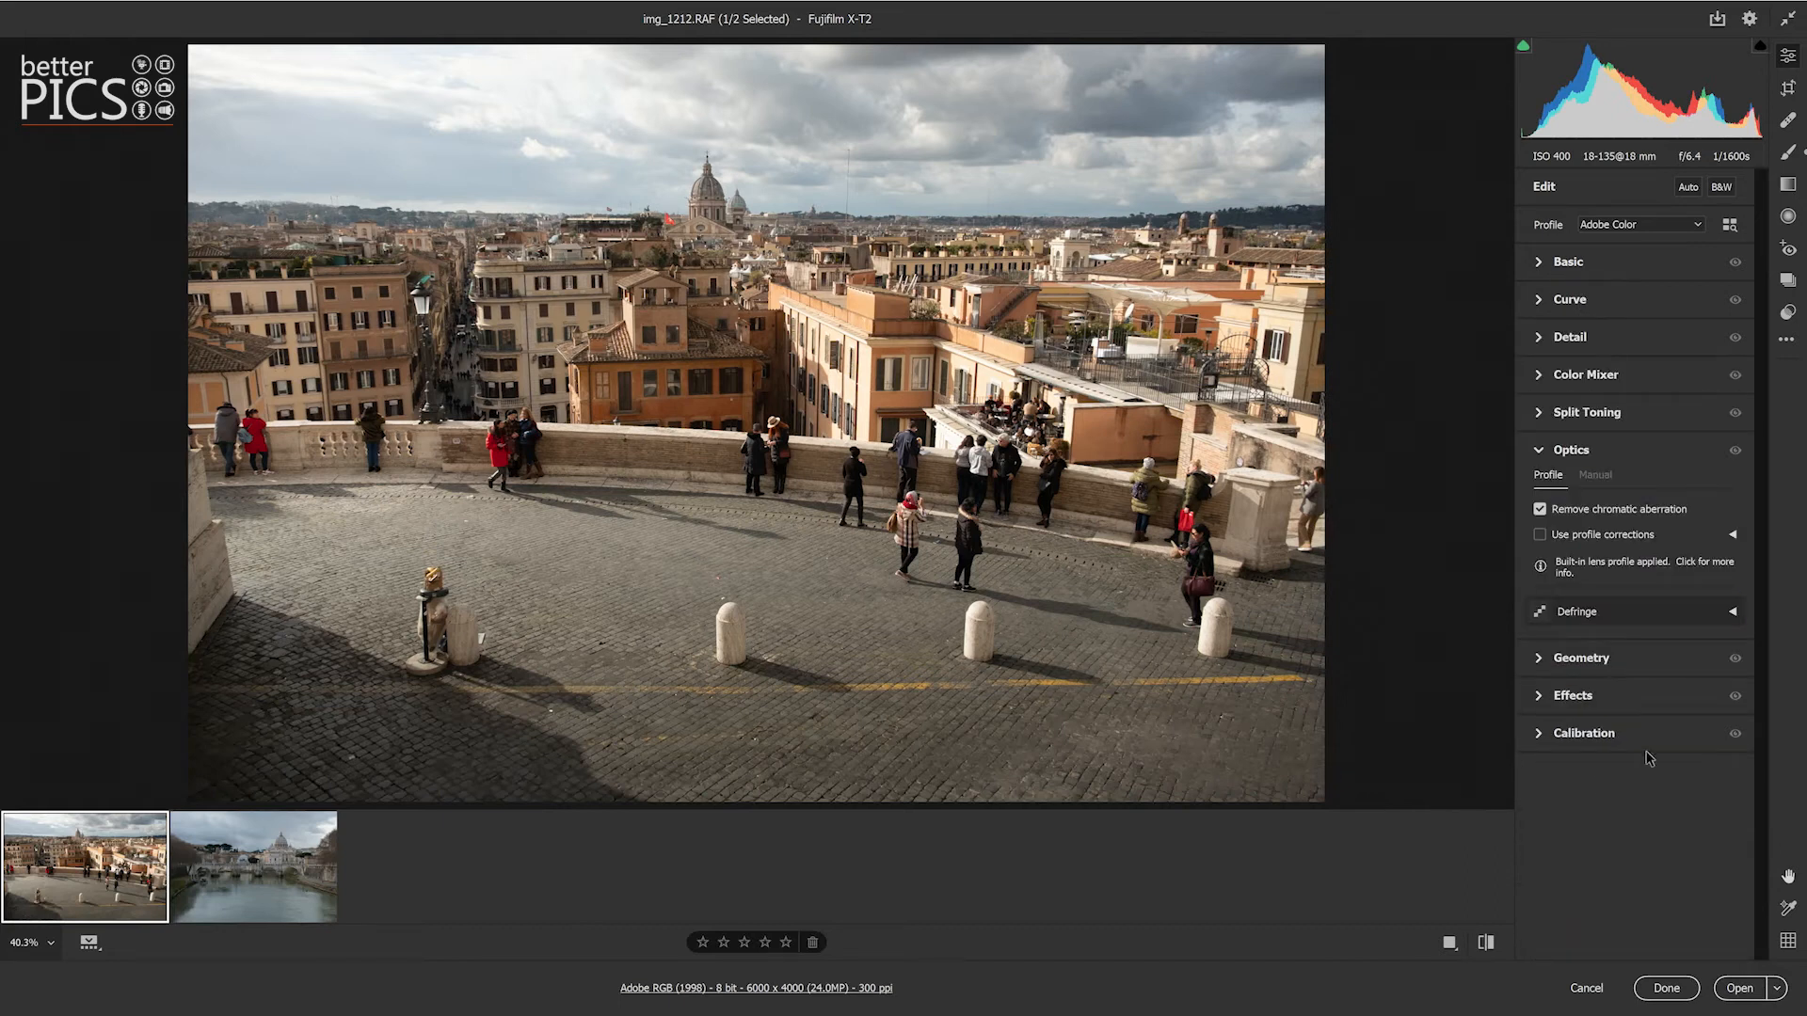
click(1544, 340)
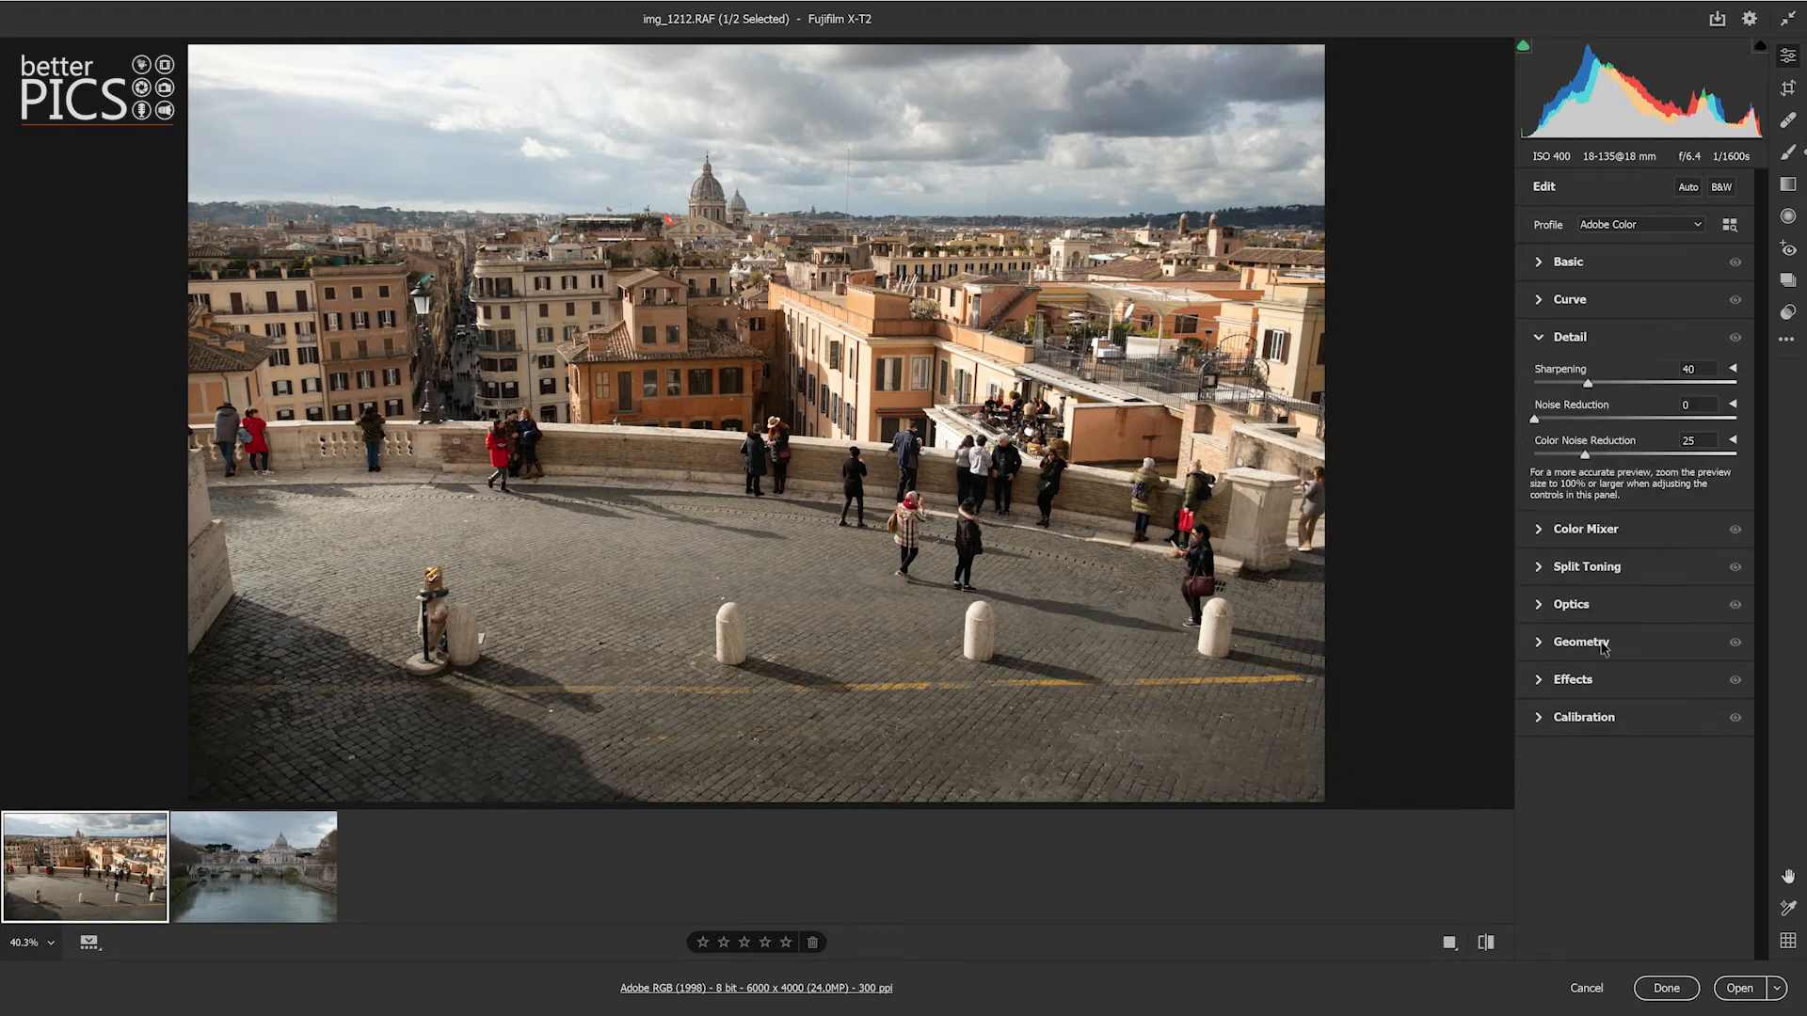
click(1543, 724)
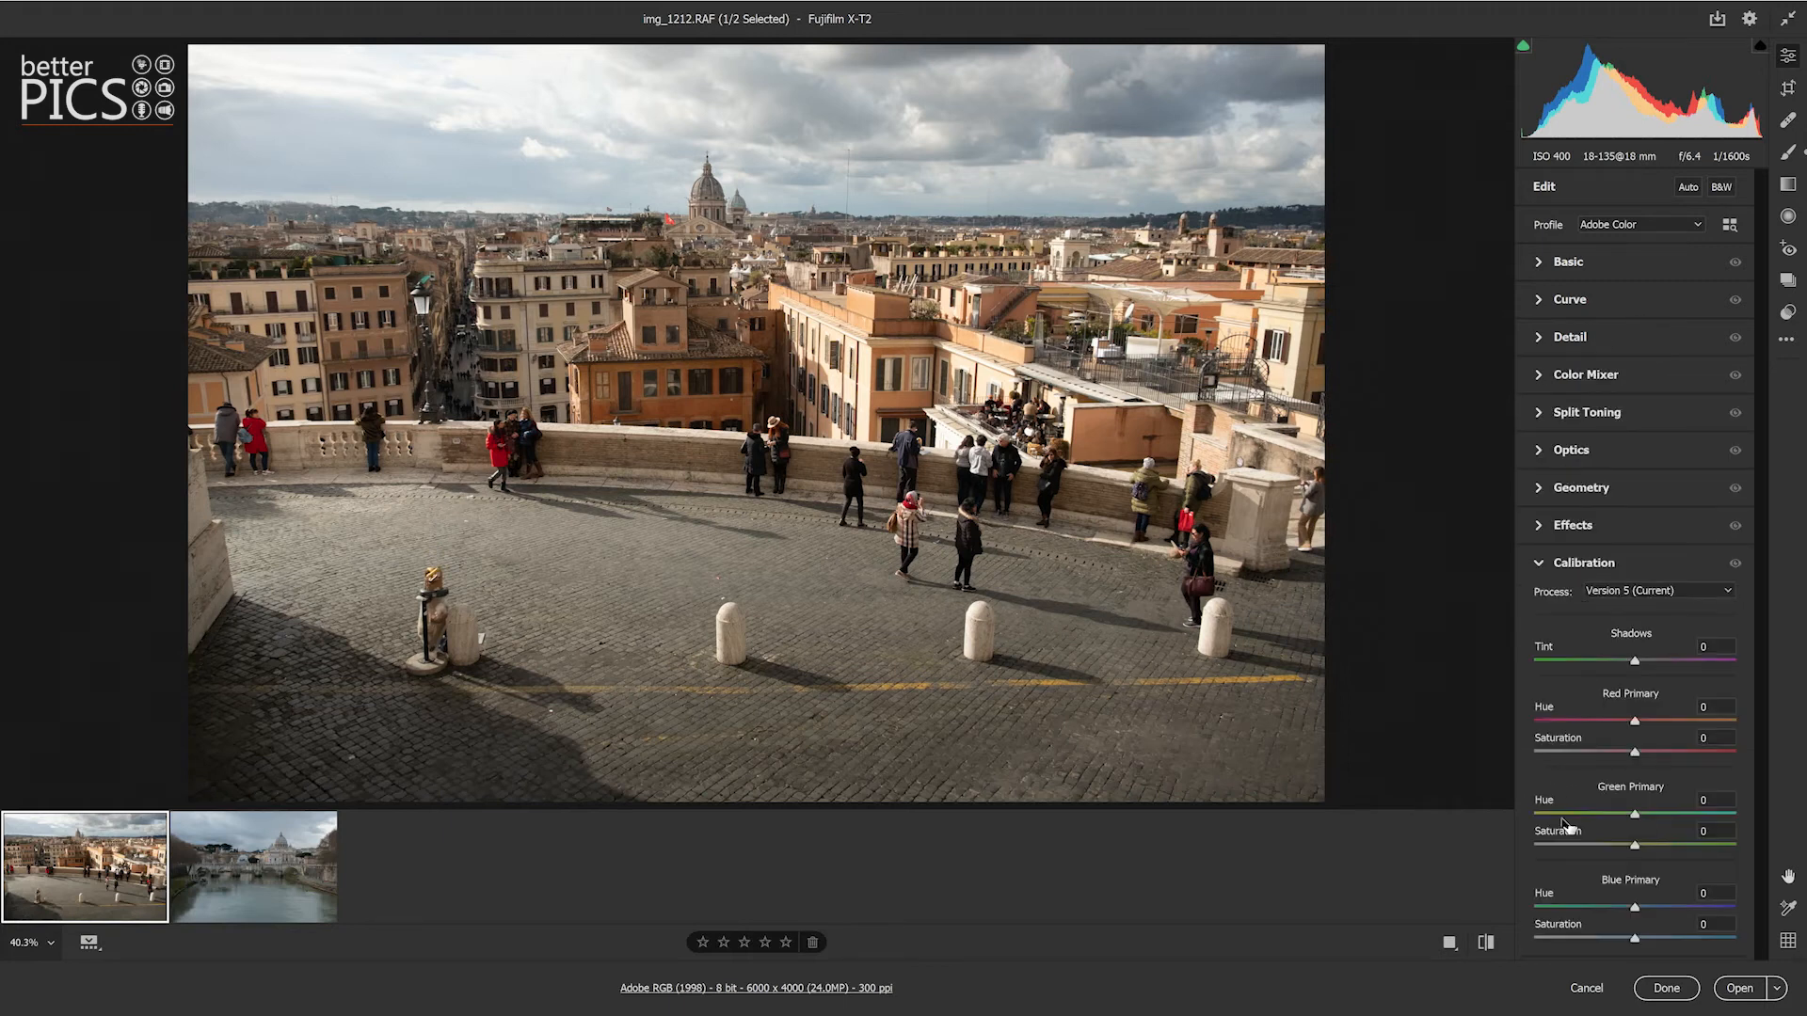
click(1541, 565)
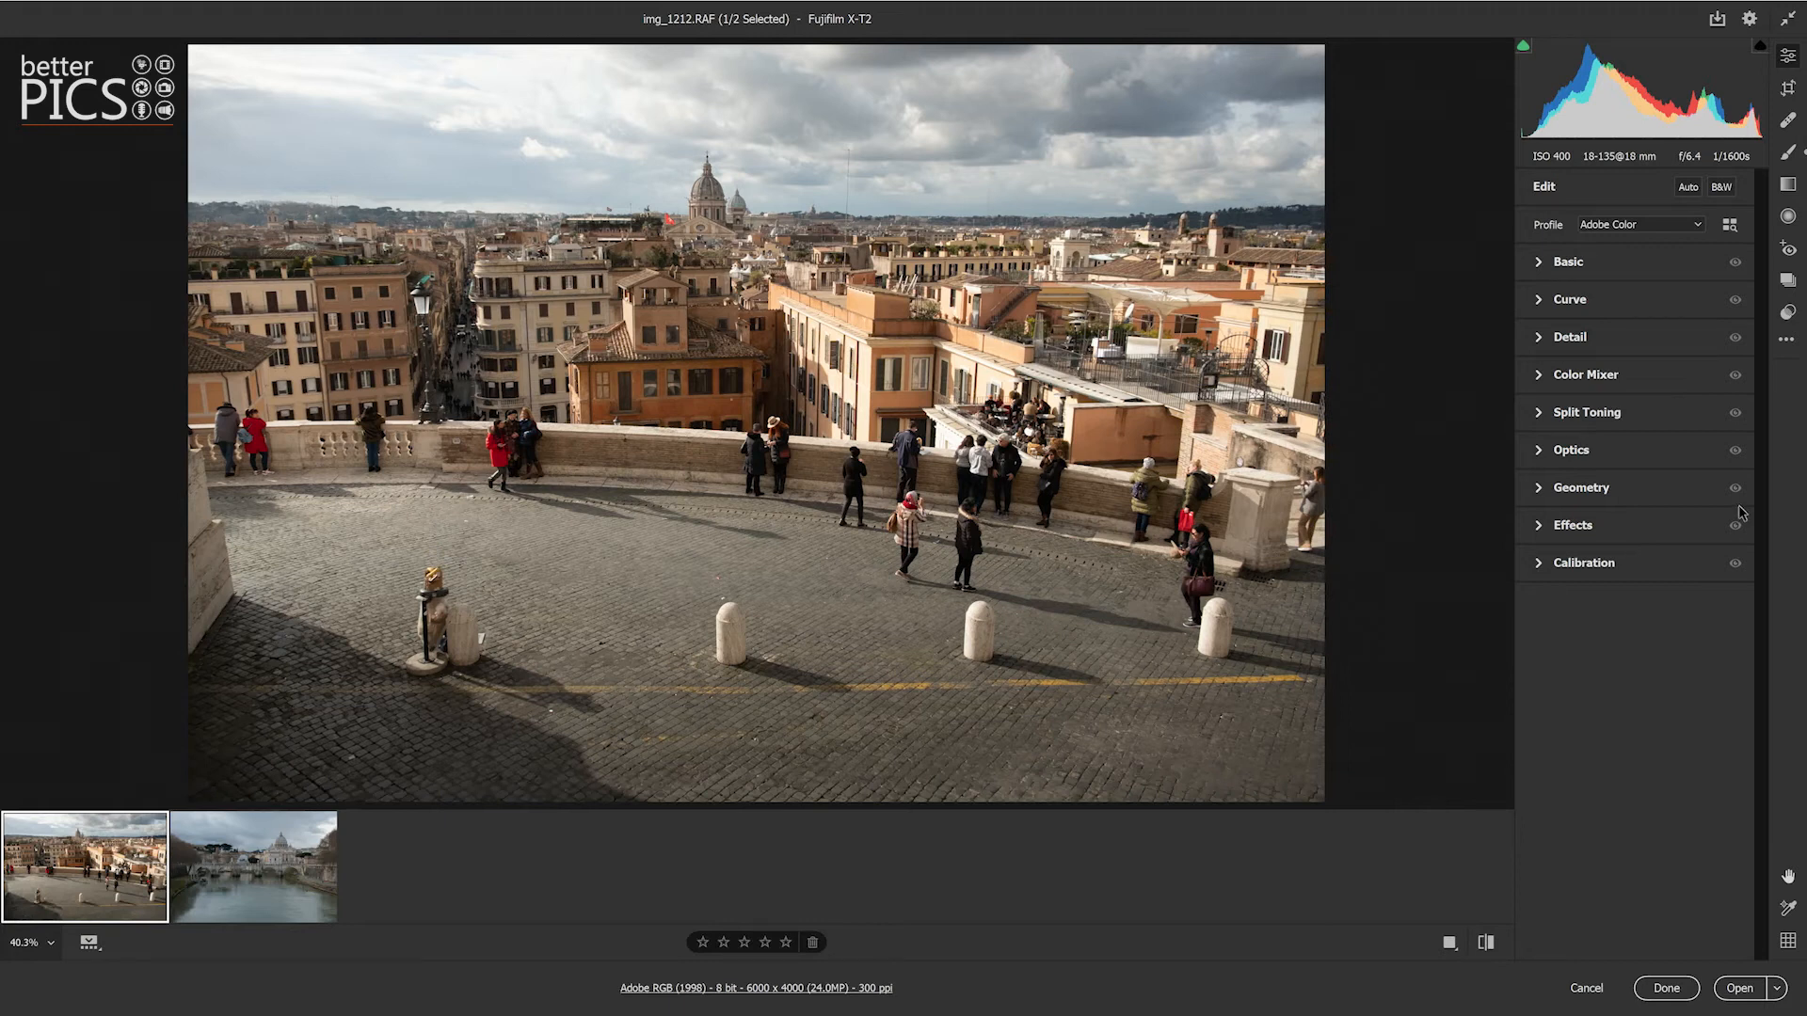
Step: Choose Single Panel Mode for the collapsed Edit sections
right_click(1615, 218)
click(1686, 226)
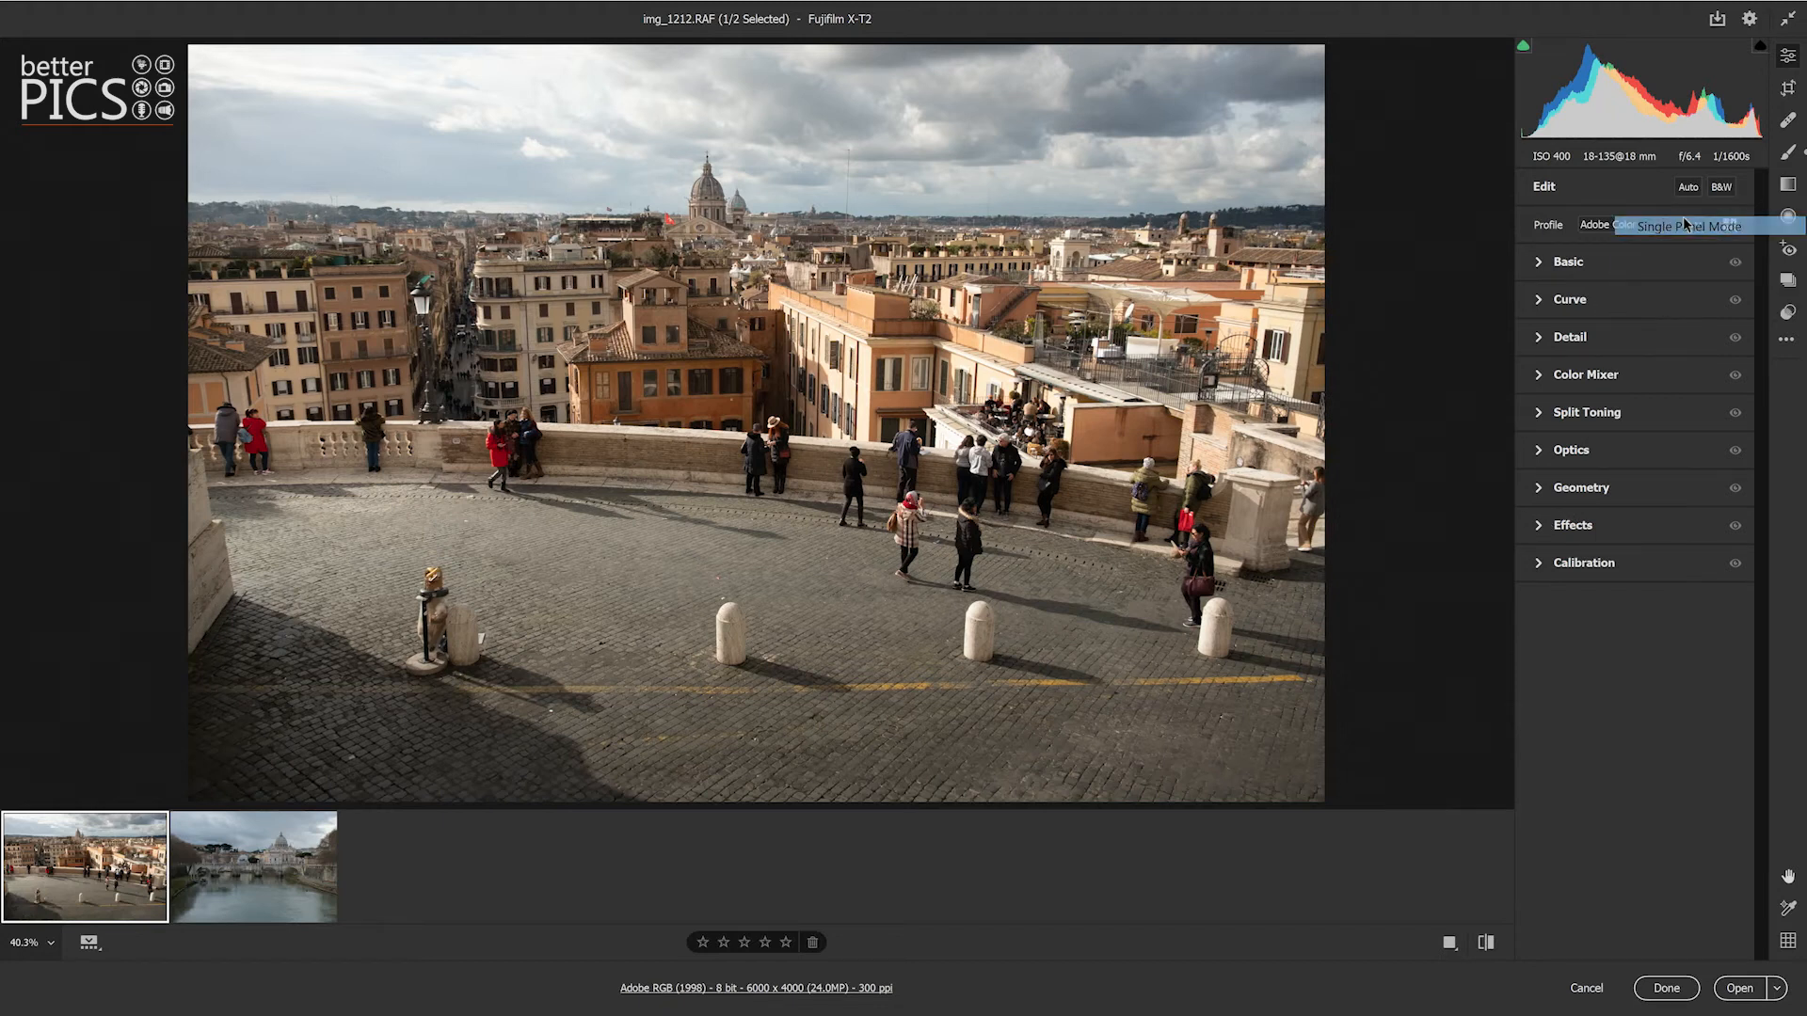
Step: Expand Basic, Detail and Optics in turn to view single-panel behaviour, return to Basic and Detail, and collapse Detail
click(1537, 265)
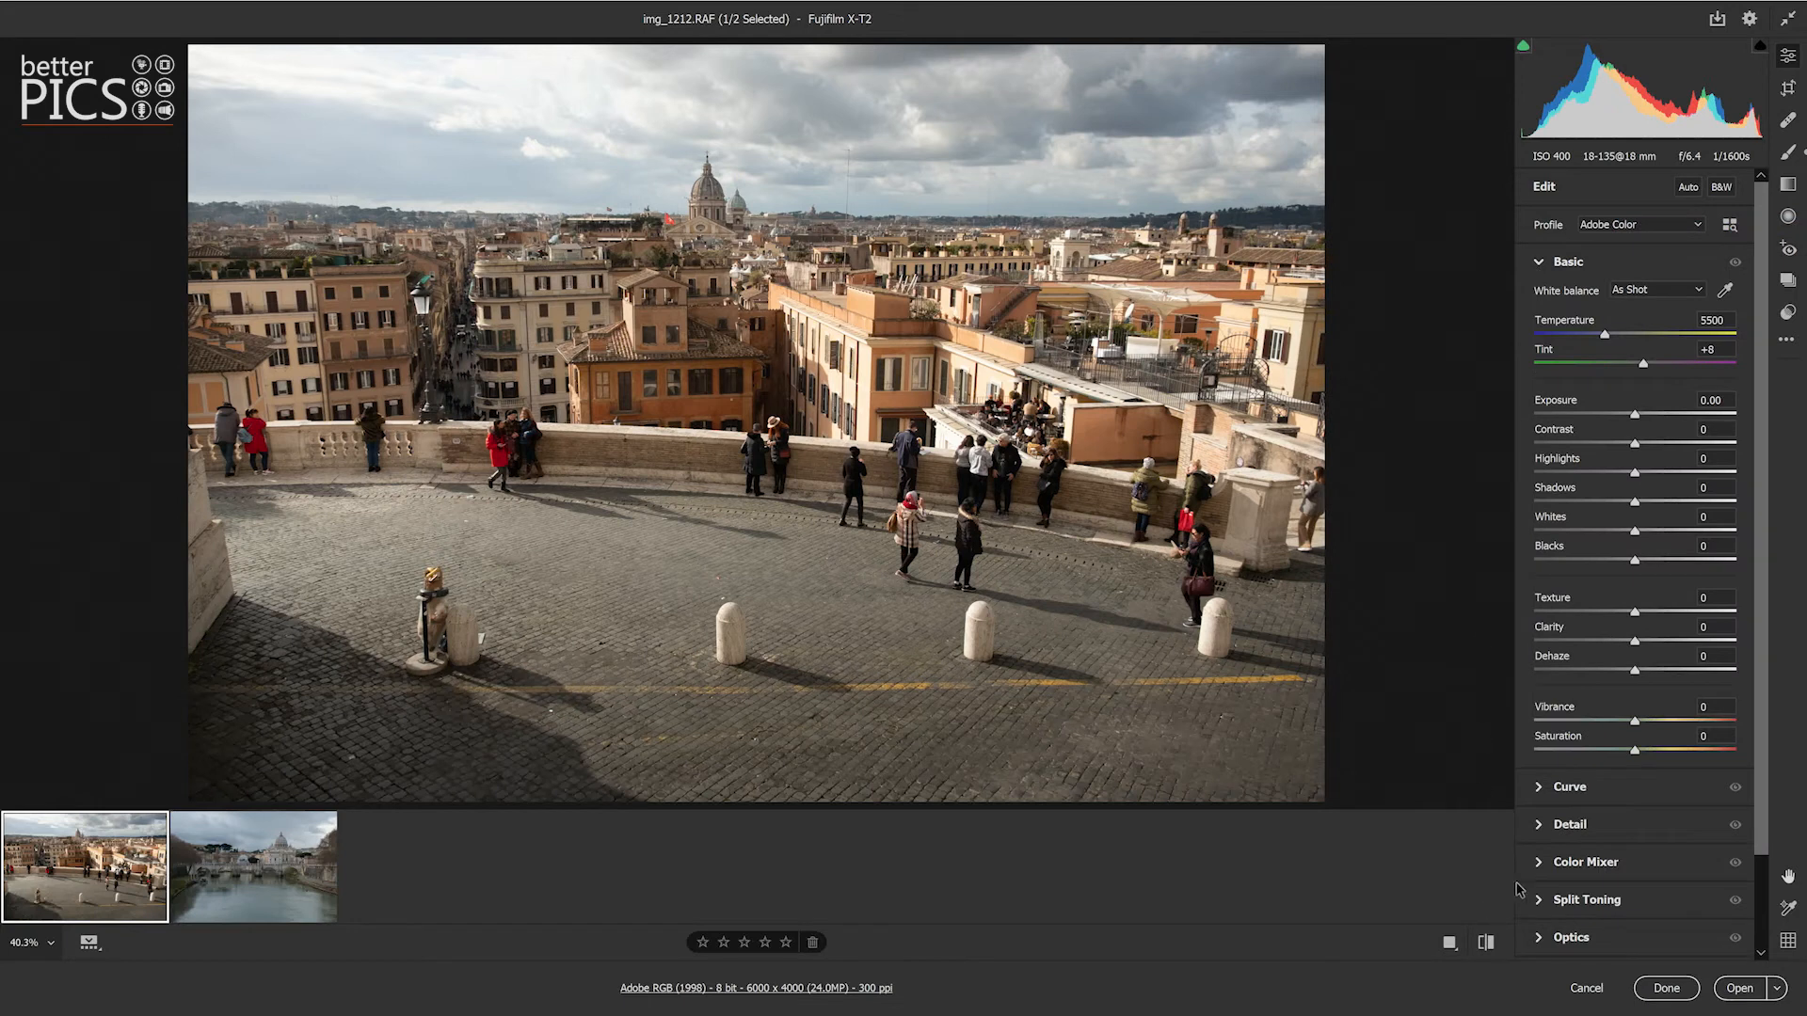
click(1541, 826)
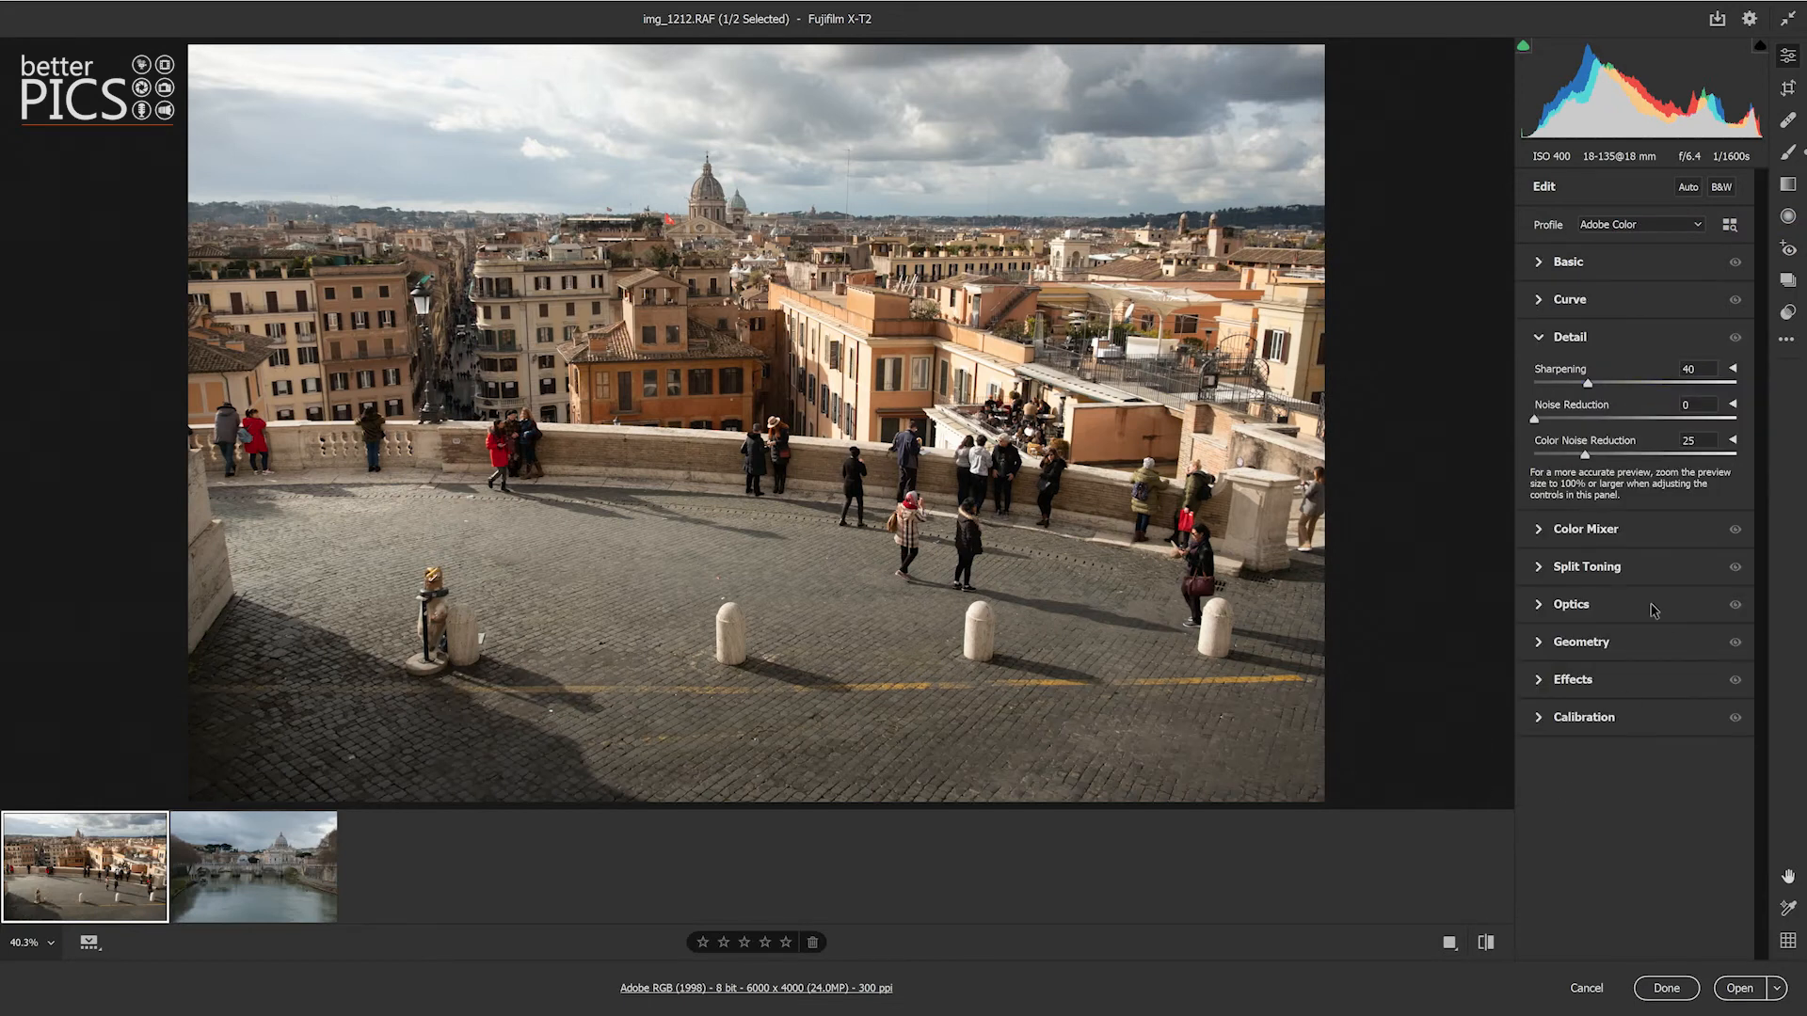
click(1541, 607)
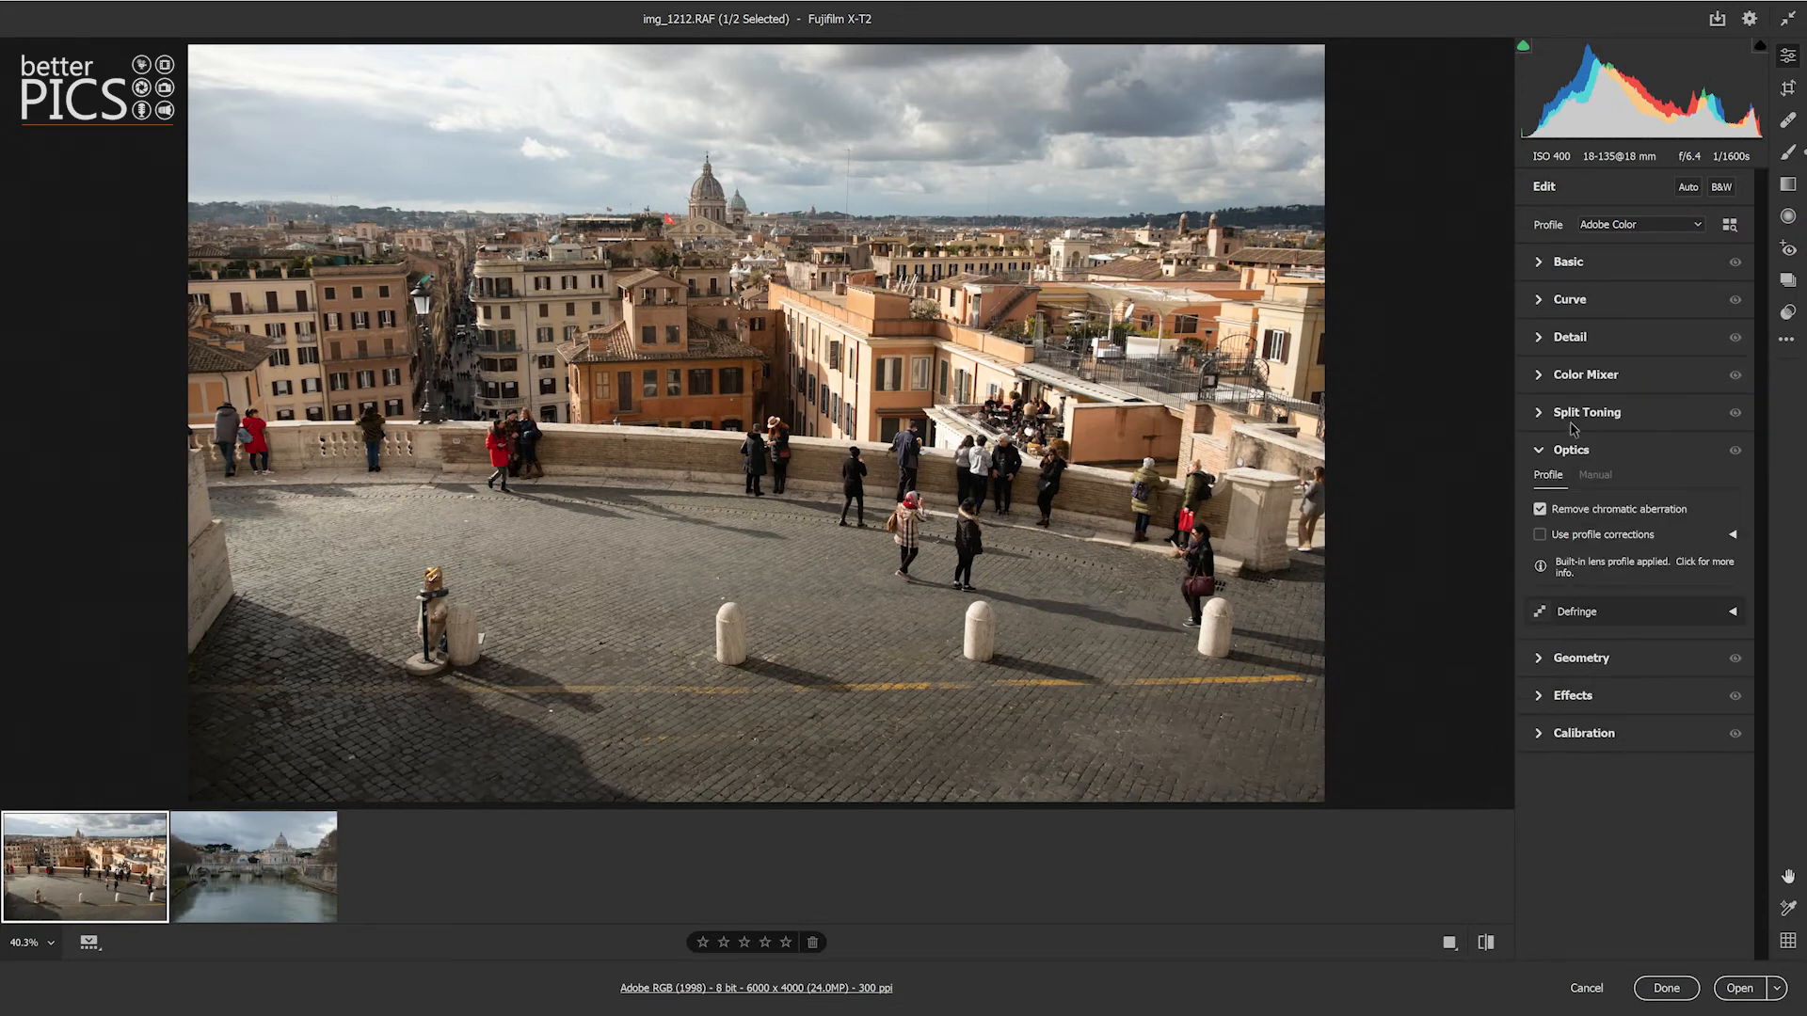
click(1549, 269)
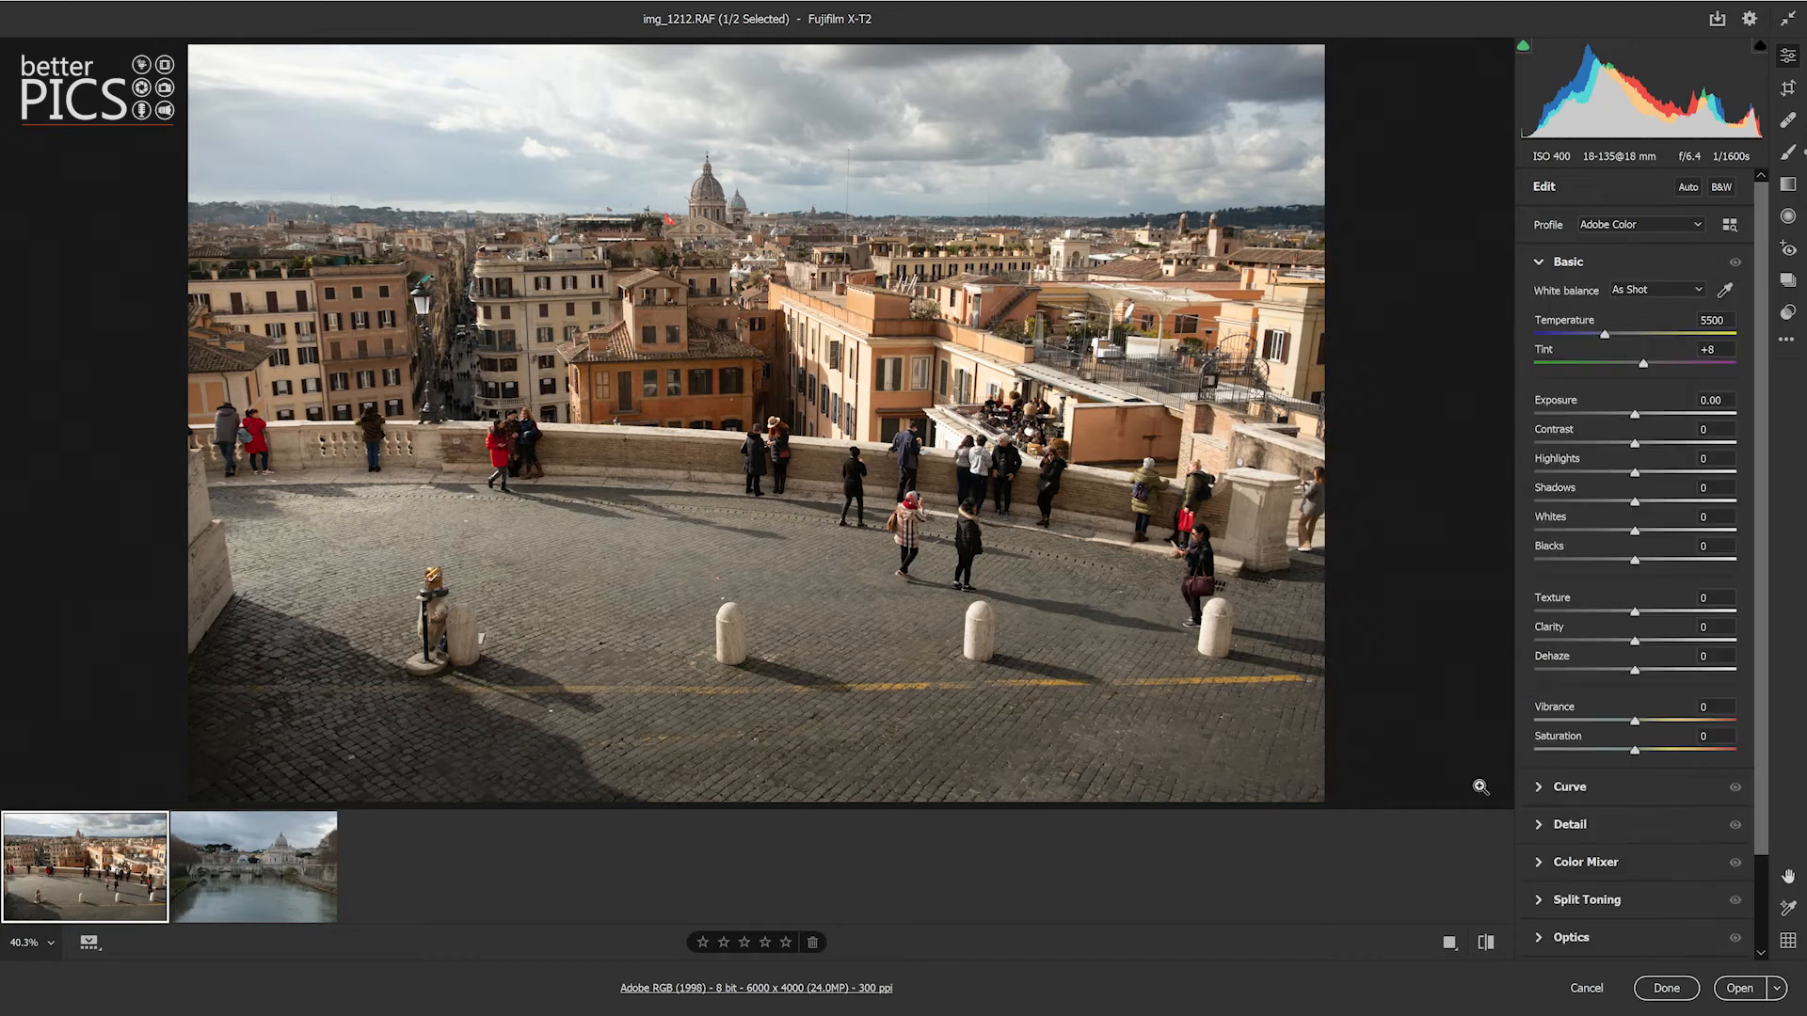
click(1538, 833)
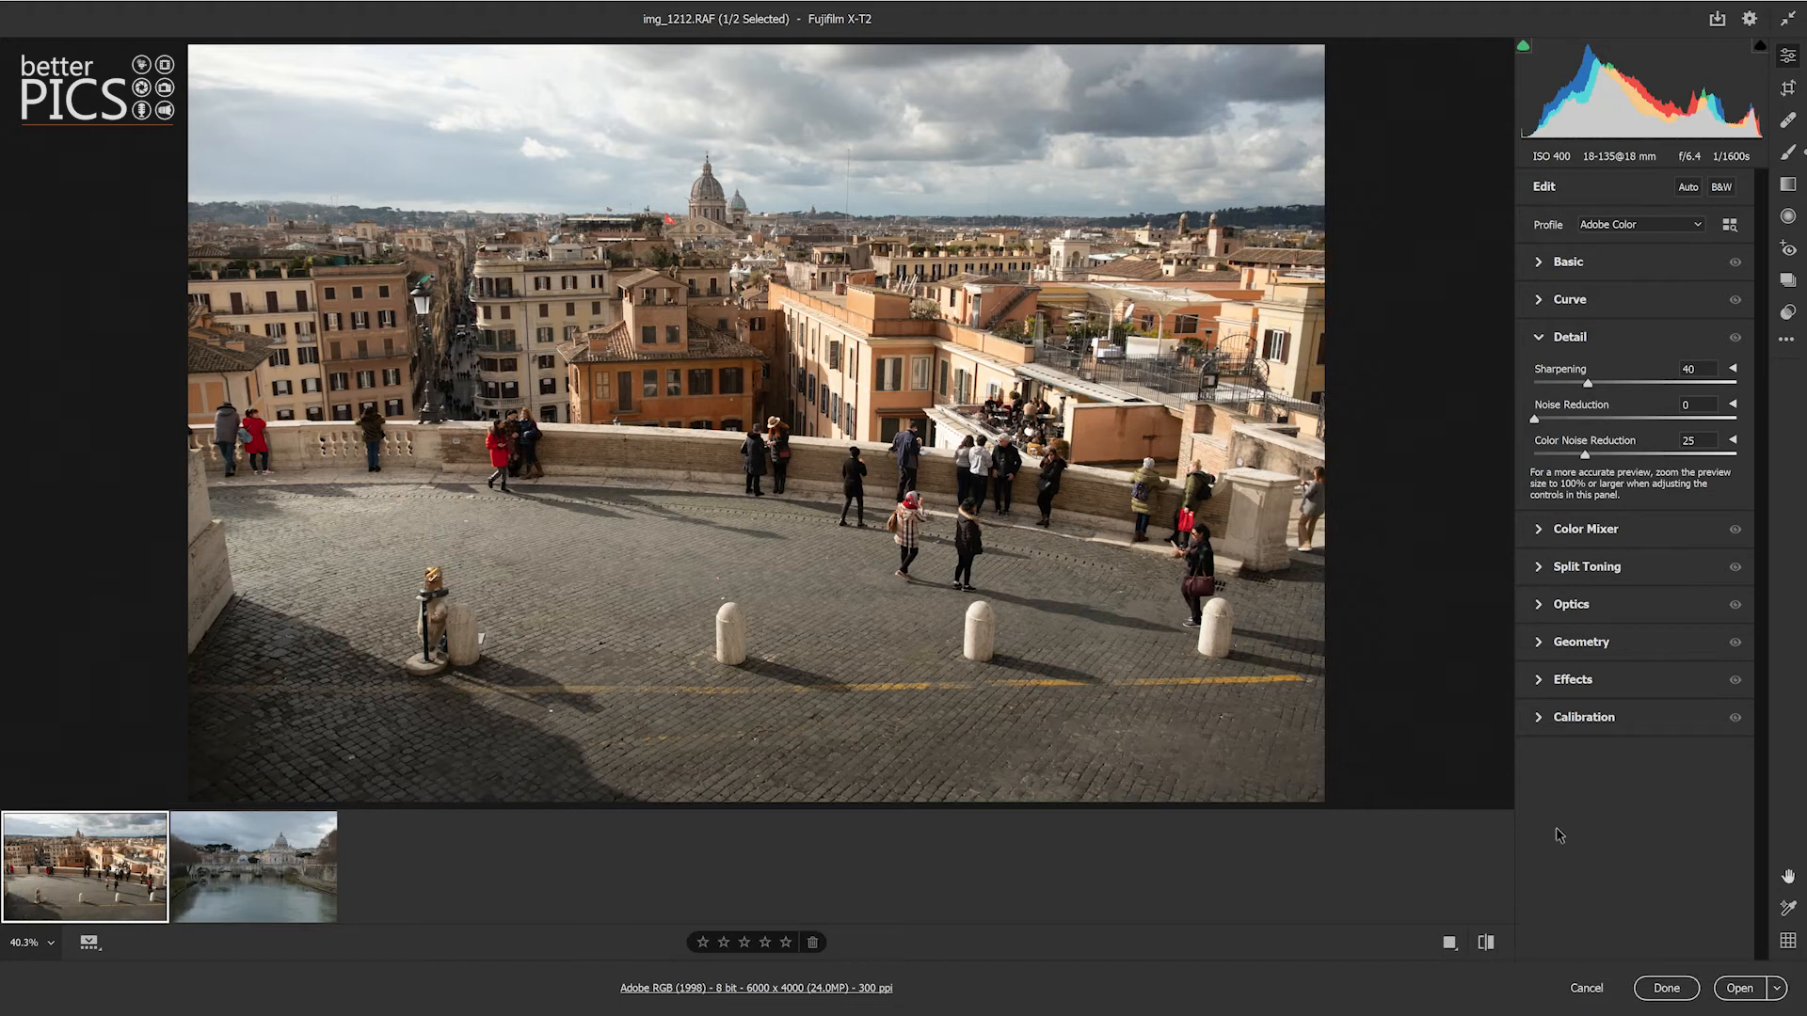
click(1543, 340)
Step: Select the existing Brush adjustment over the rooftop terrace in img_1212.RAF and delete it
click(1788, 151)
click(1173, 384)
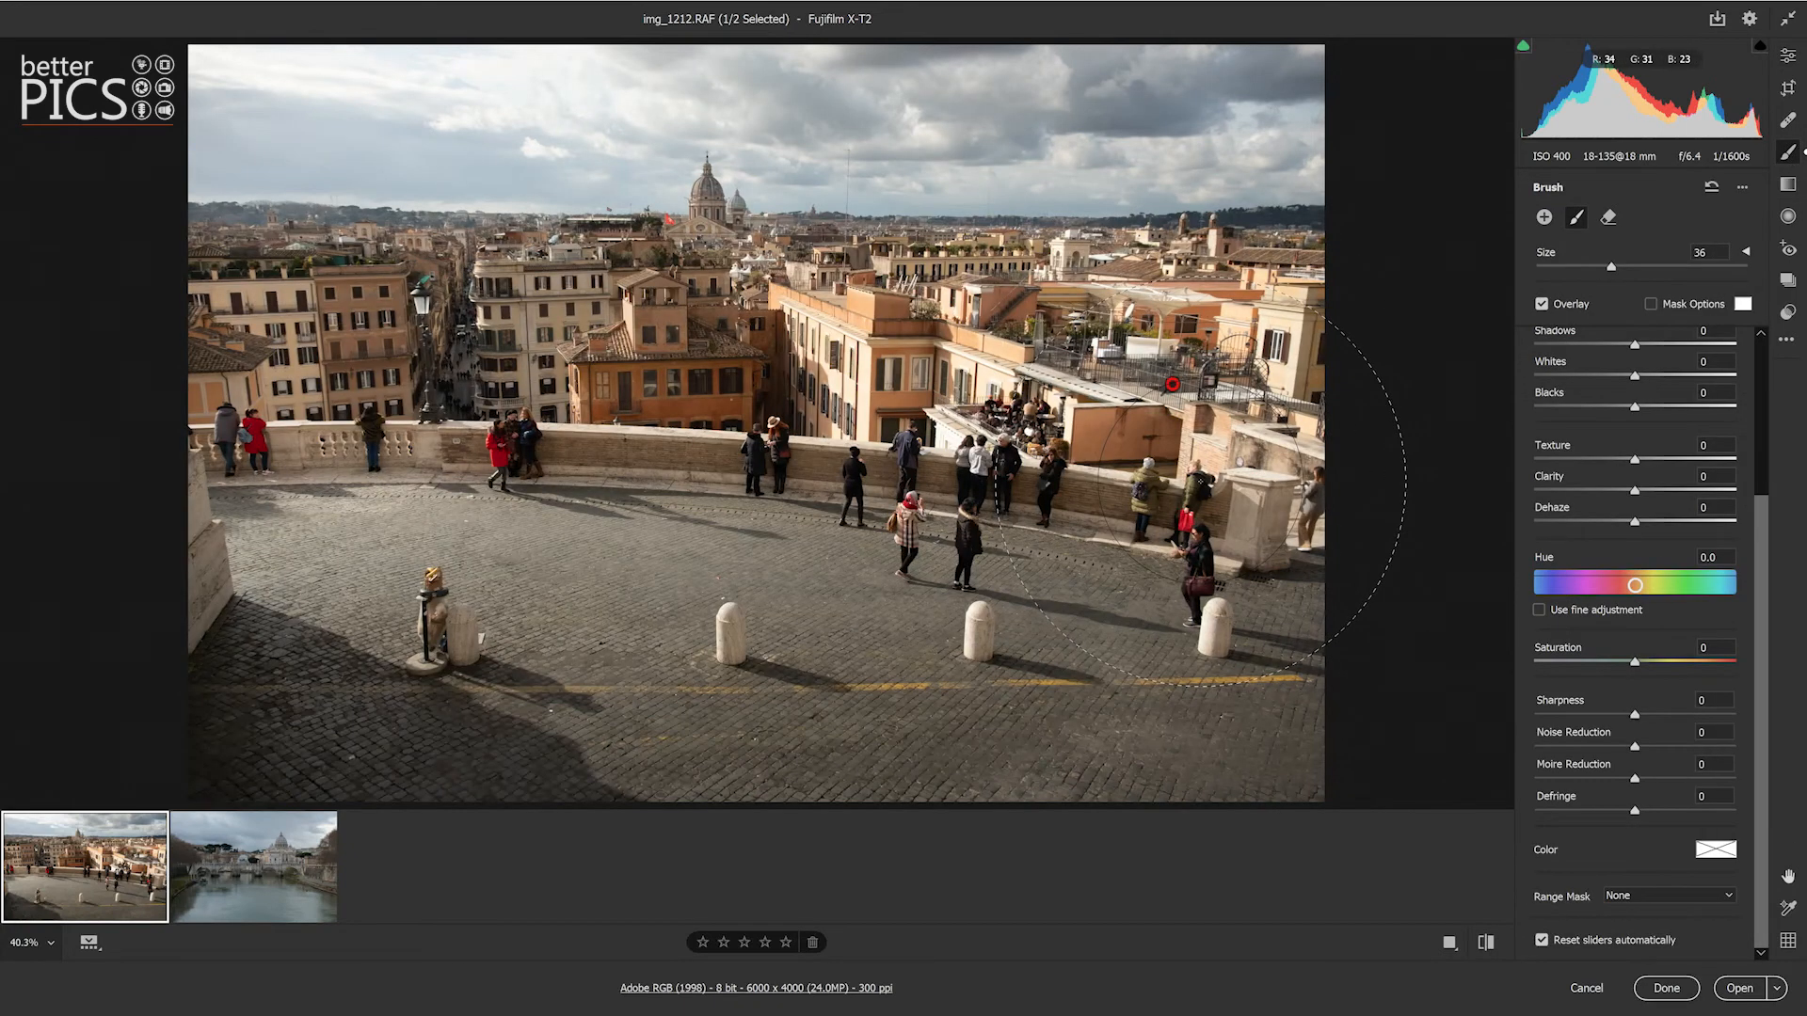
key(Delete)
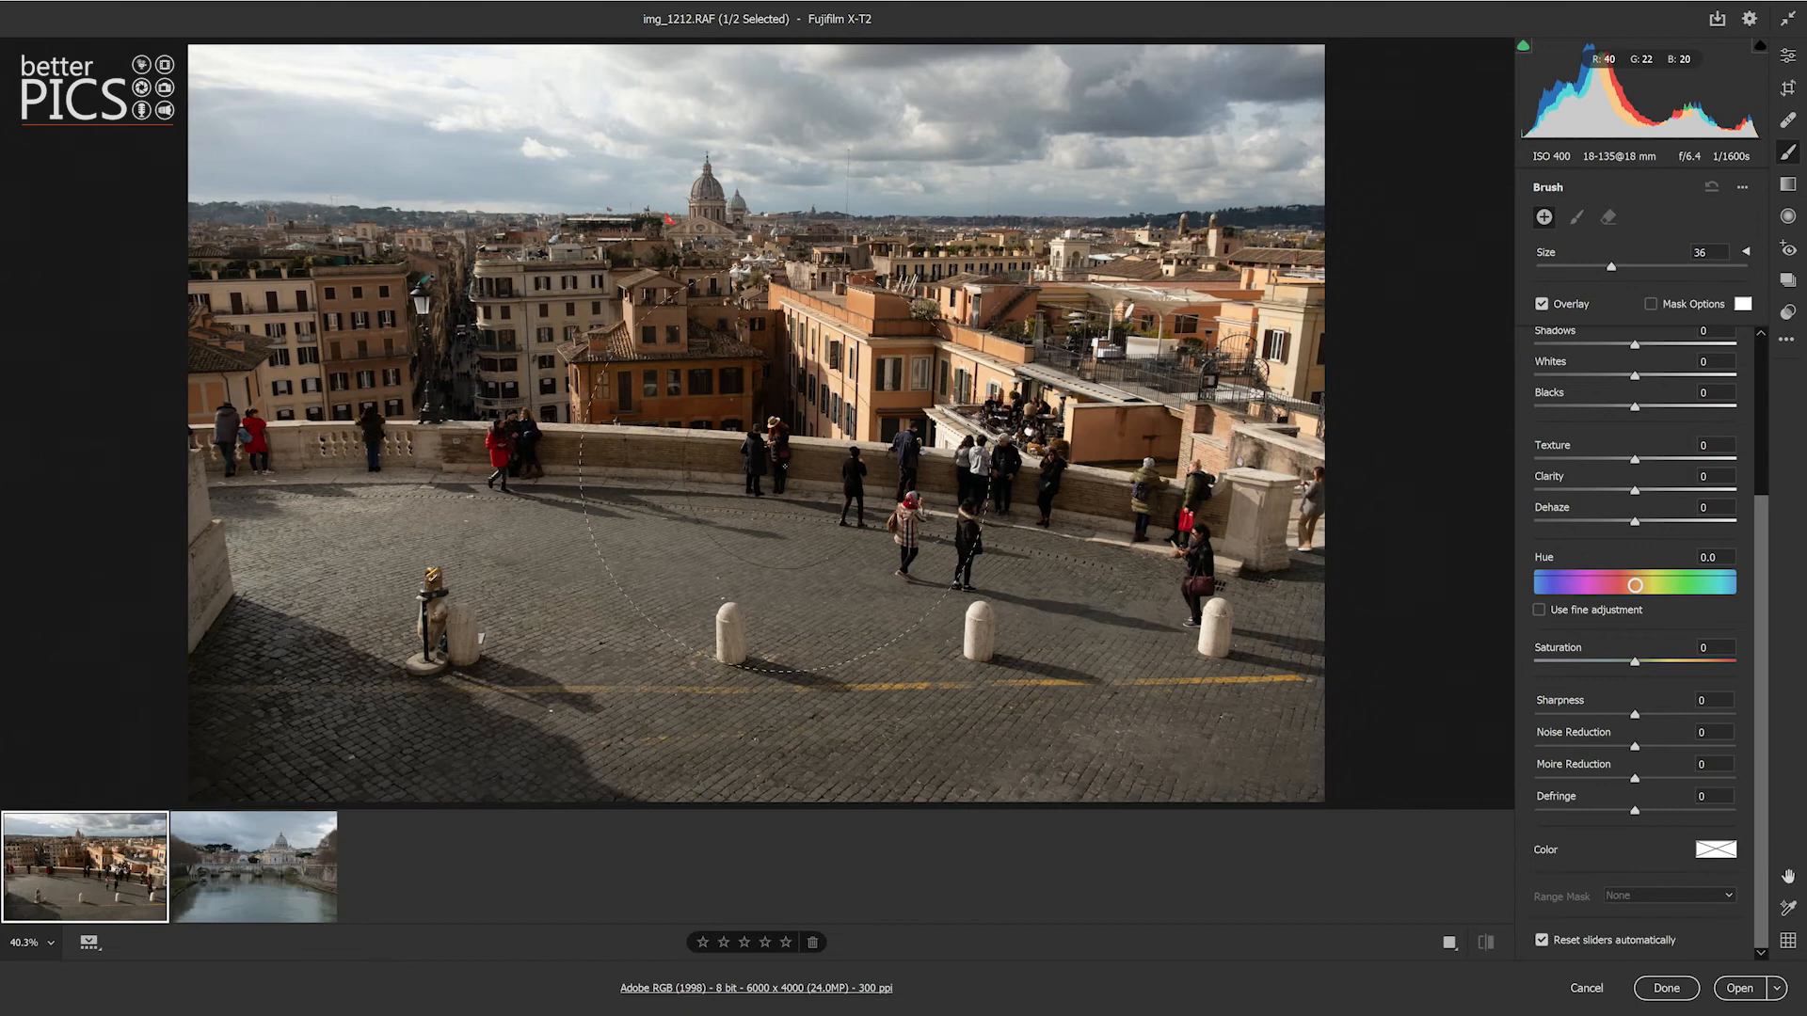
Step: Switch back and forth between ITALY 19_0666.RAF and img_1212.RAF to compare them, ending on img_1212.RAF in Edit
click(264, 902)
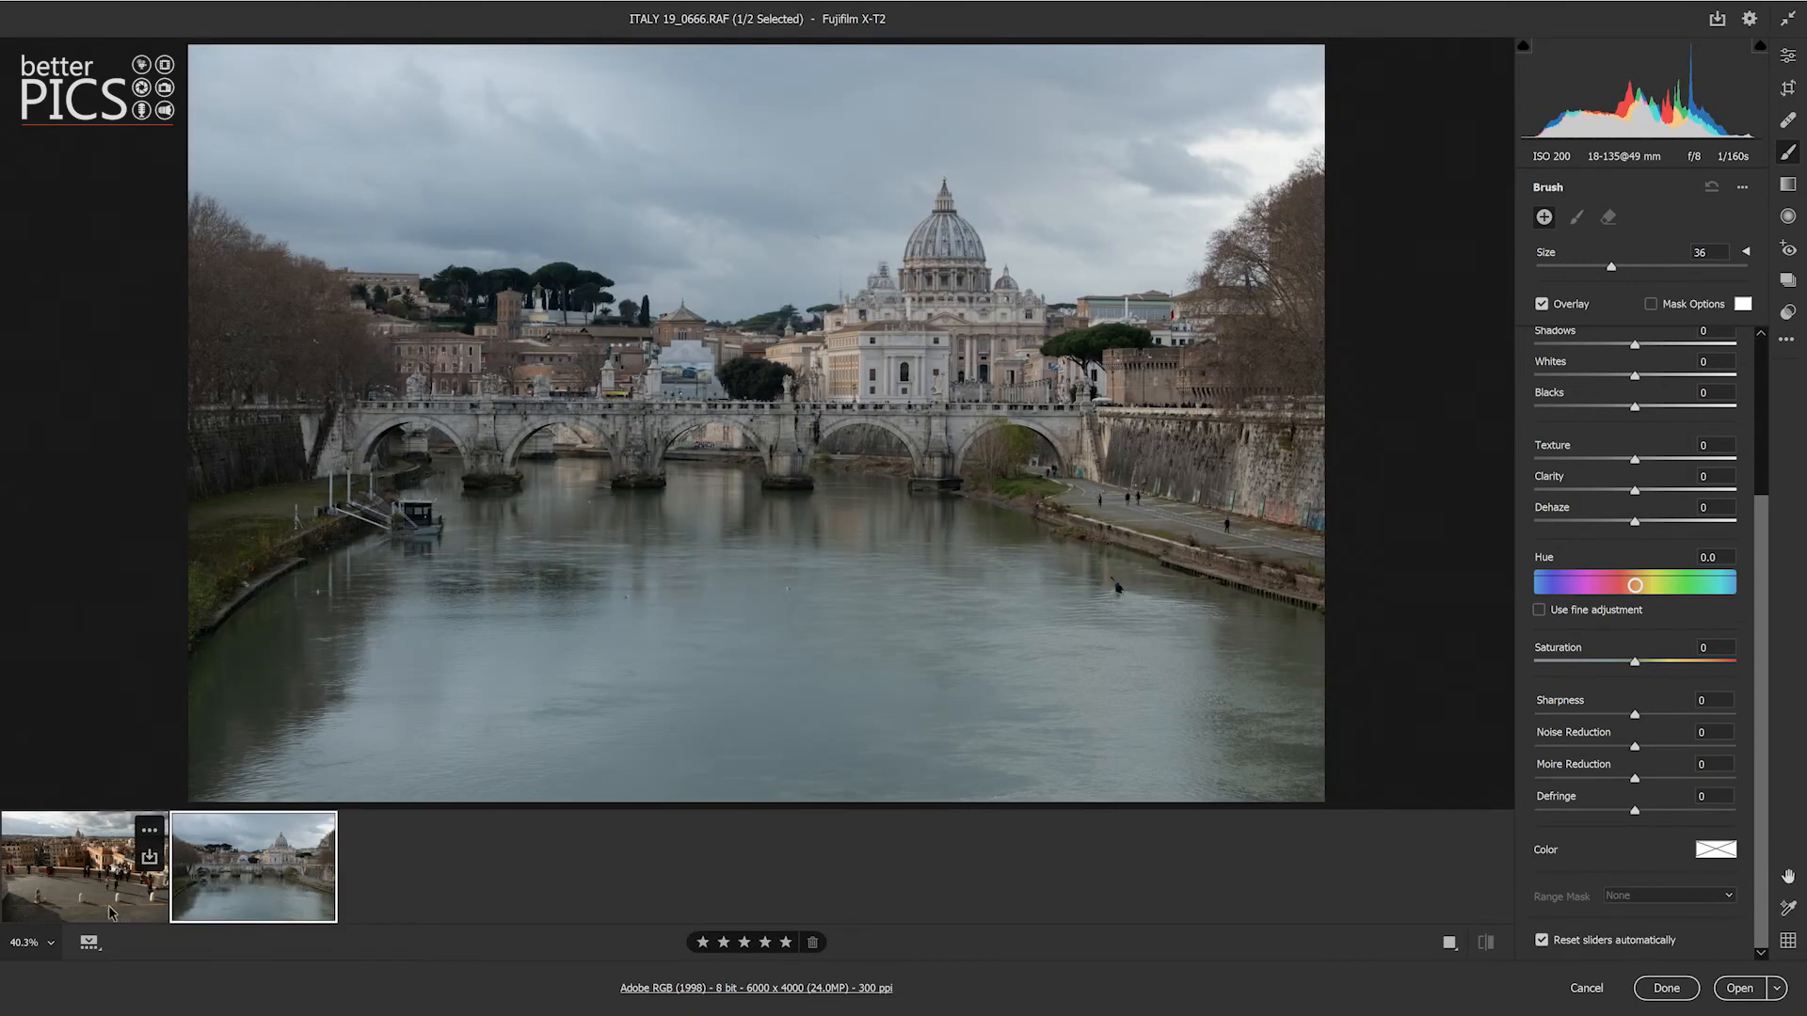
click(110, 911)
click(226, 898)
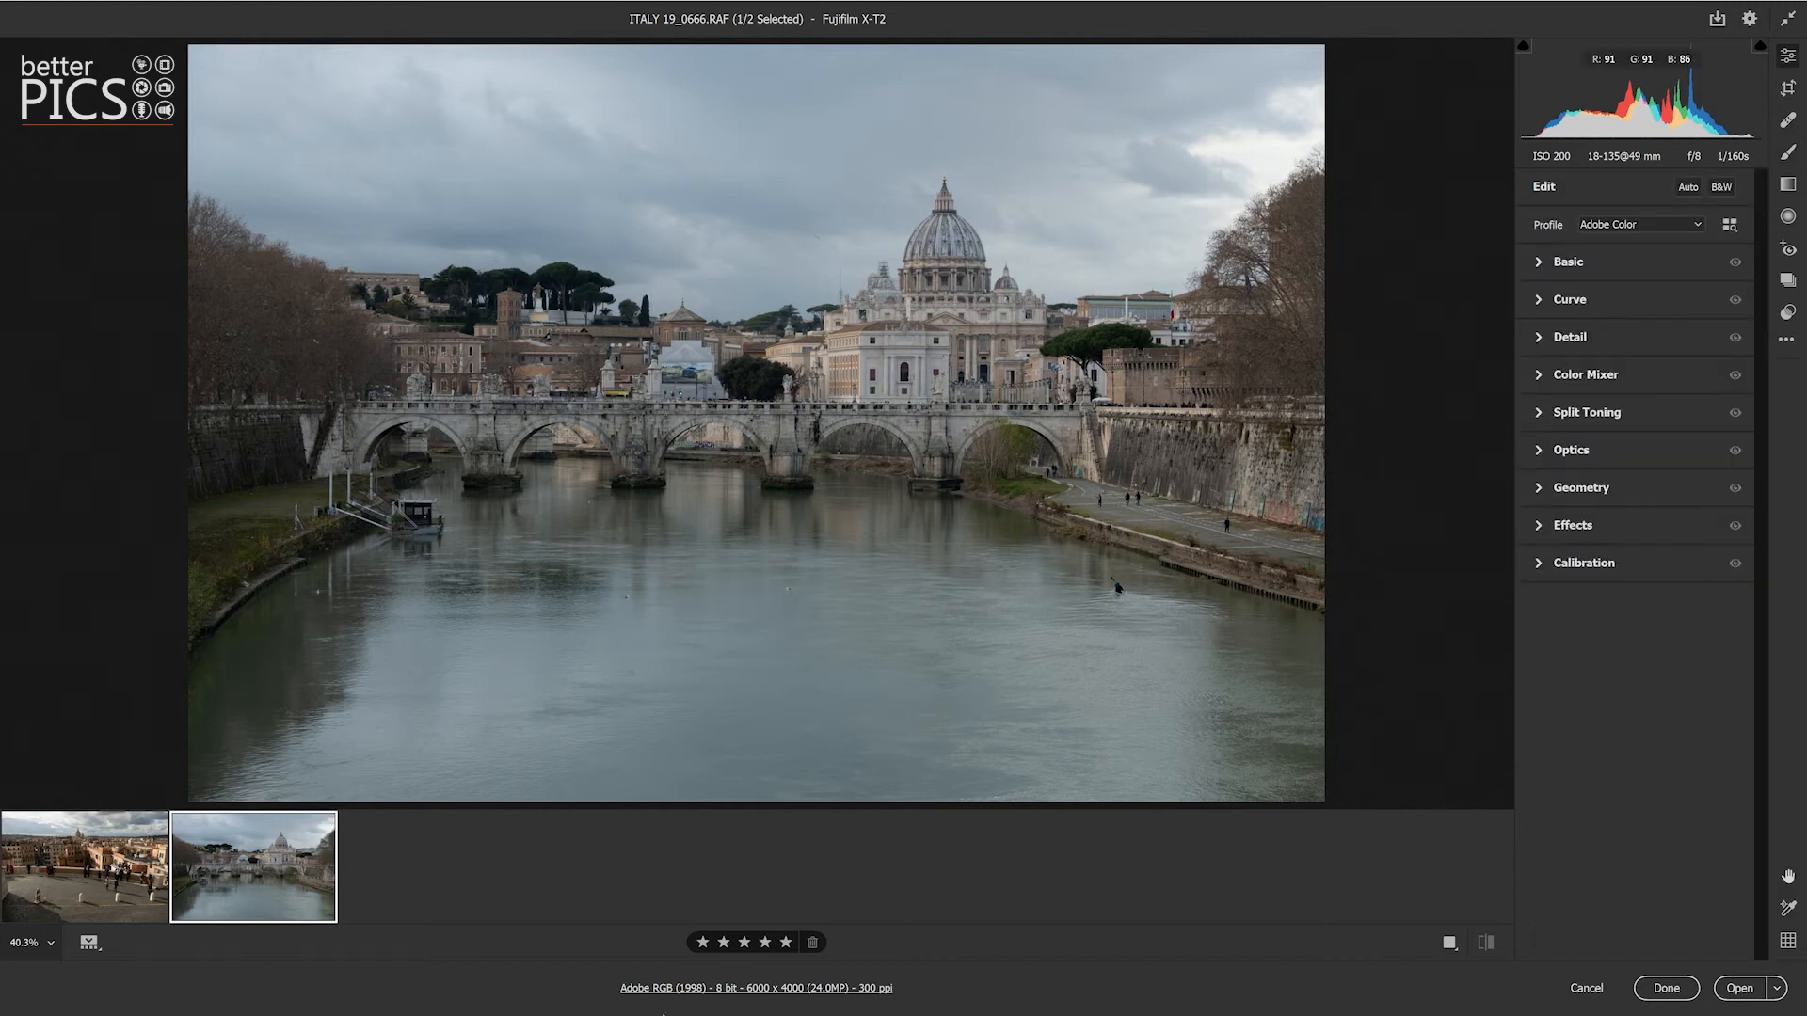
click(134, 899)
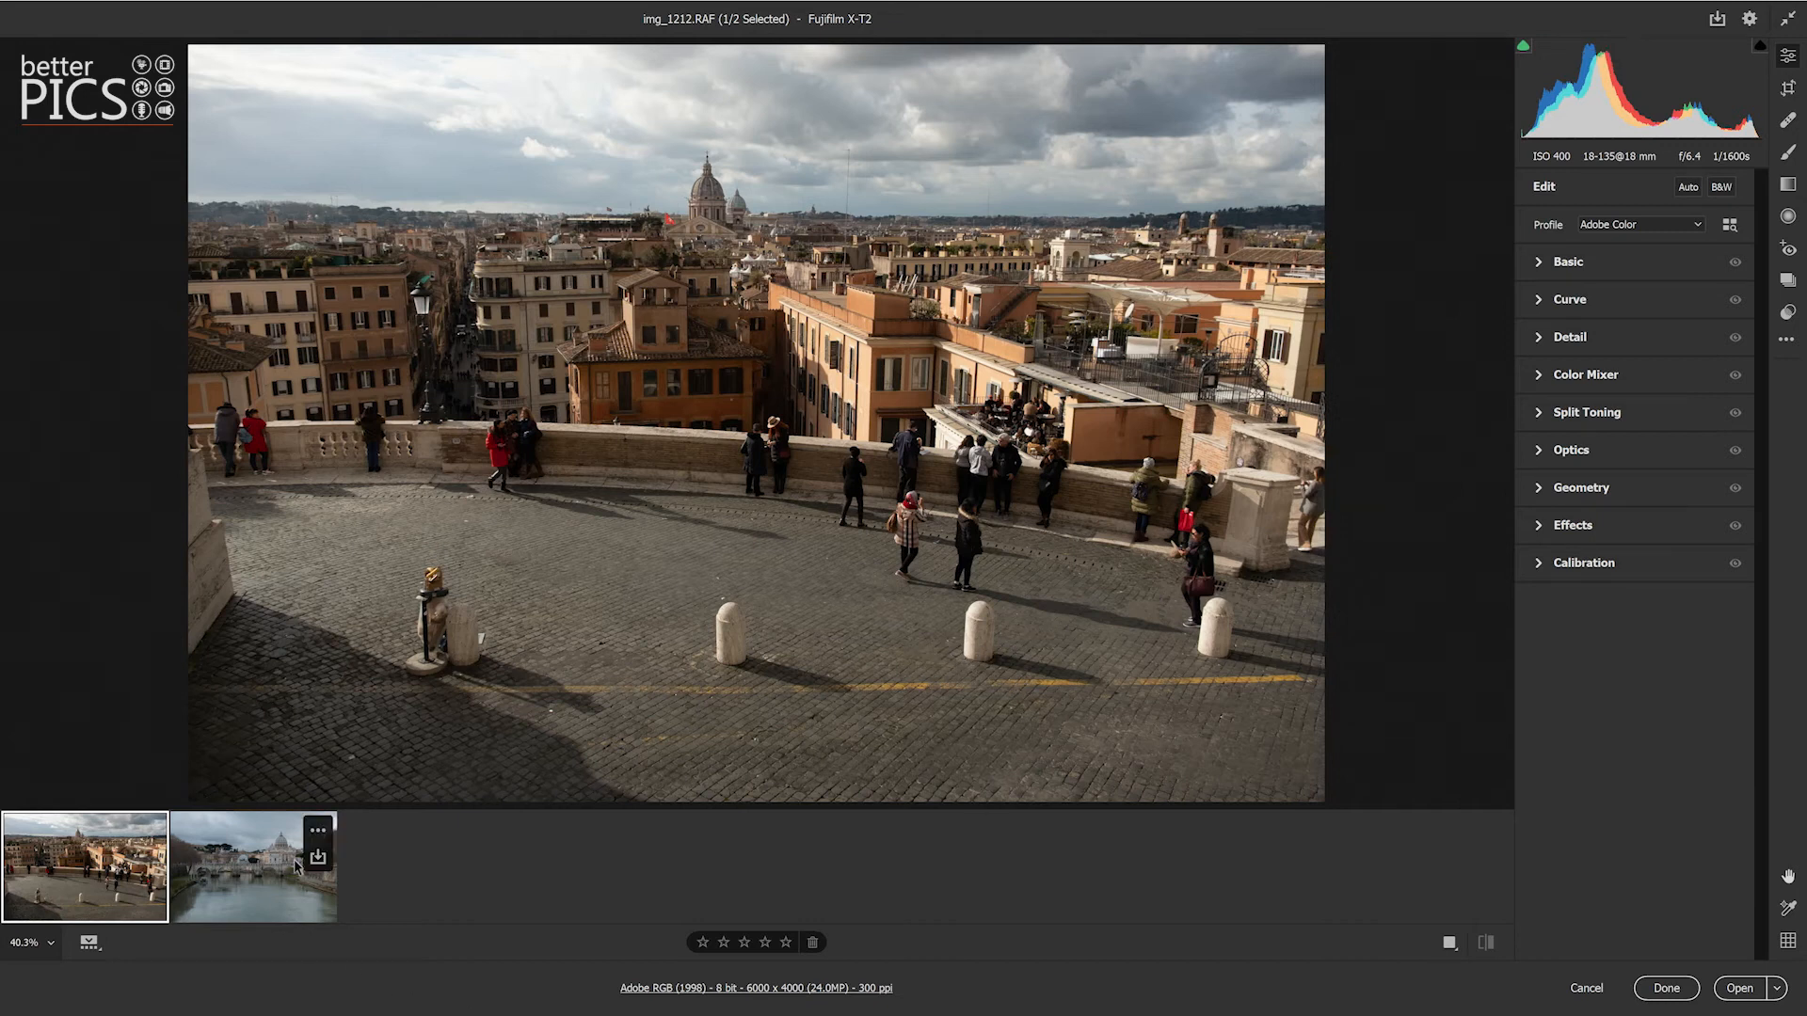
Step: Set img_1212.RAF's Temperature to 2000 and Exposure to -0.50 in Basic, and finish the edit
click(1559, 267)
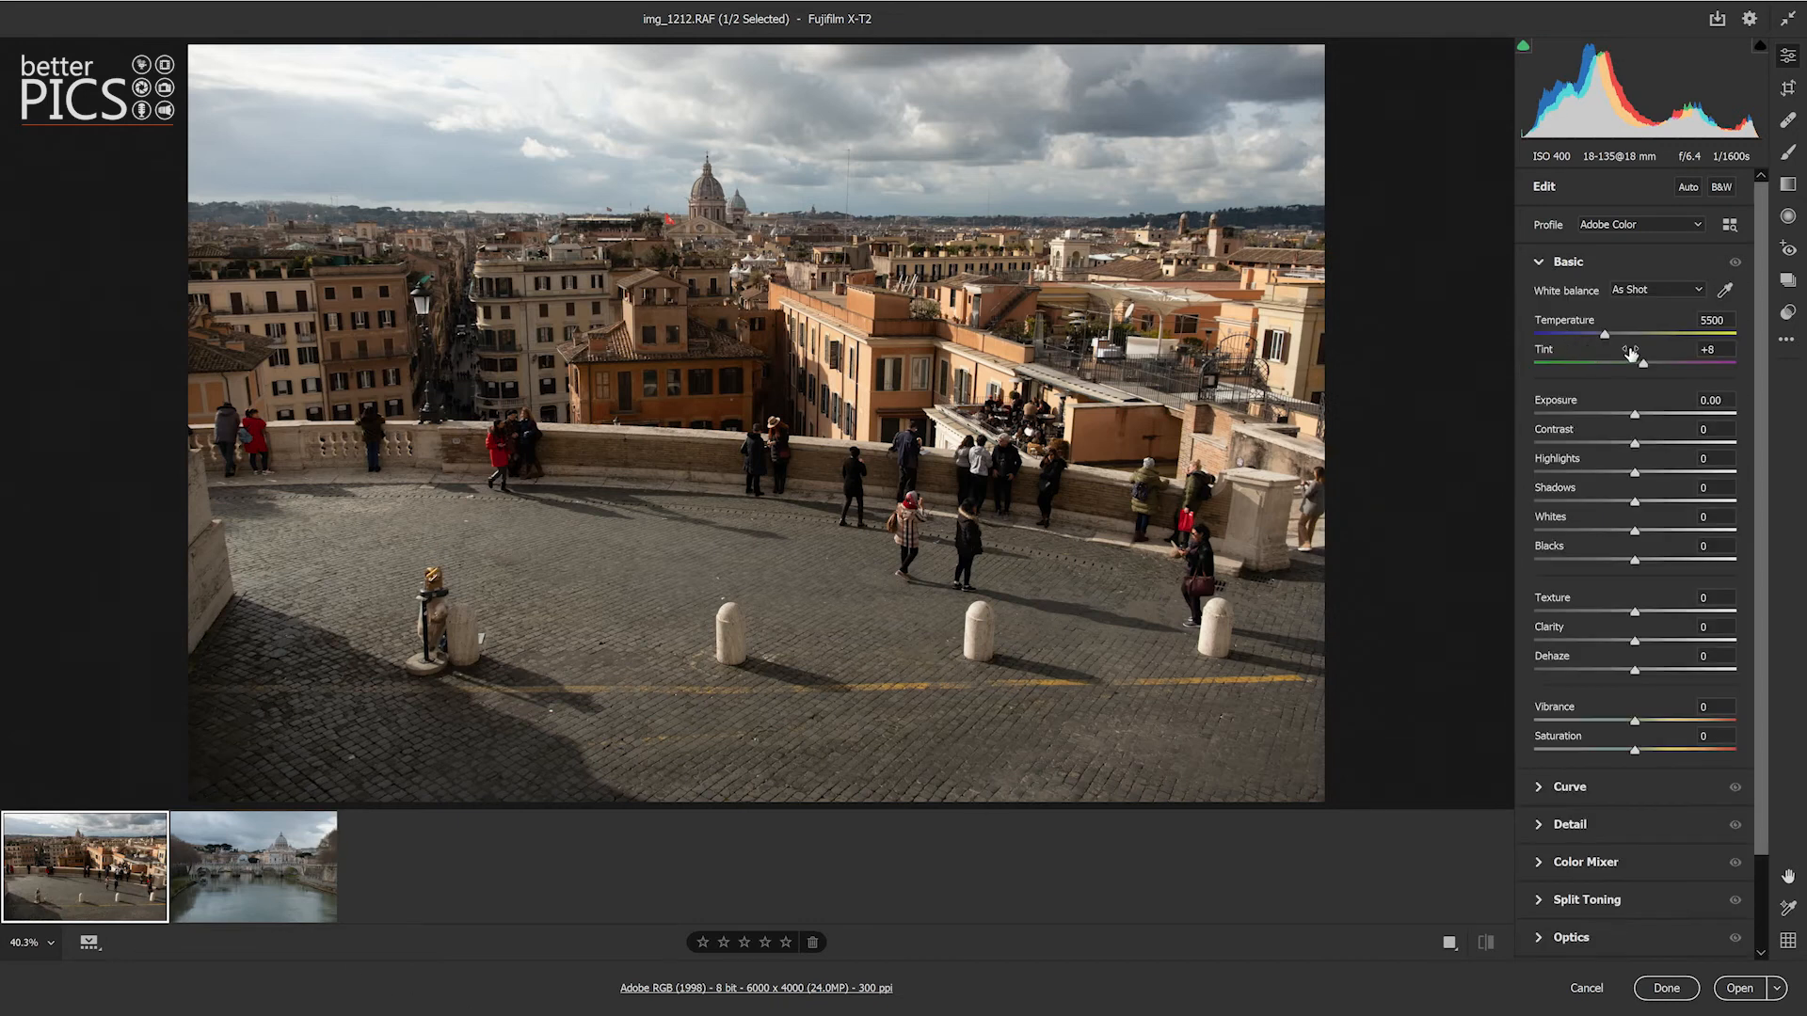
drag(1605, 335, 1519, 336)
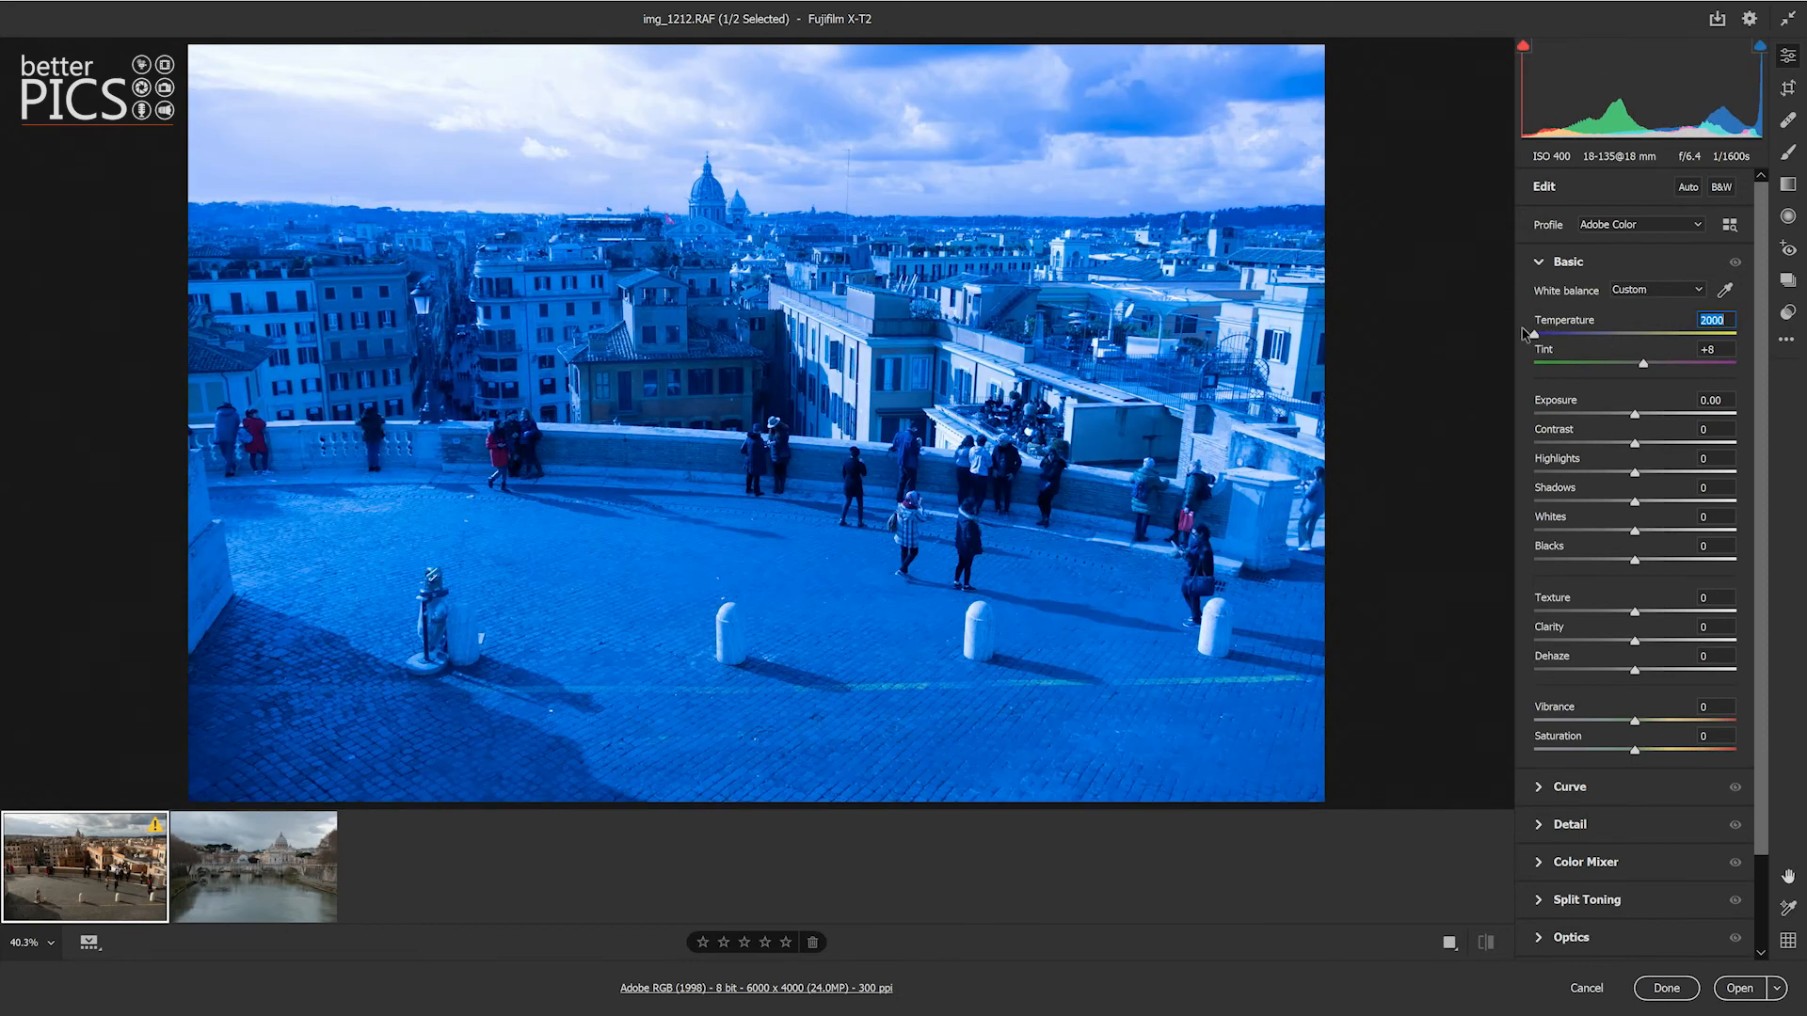
drag(1635, 416, 1626, 416)
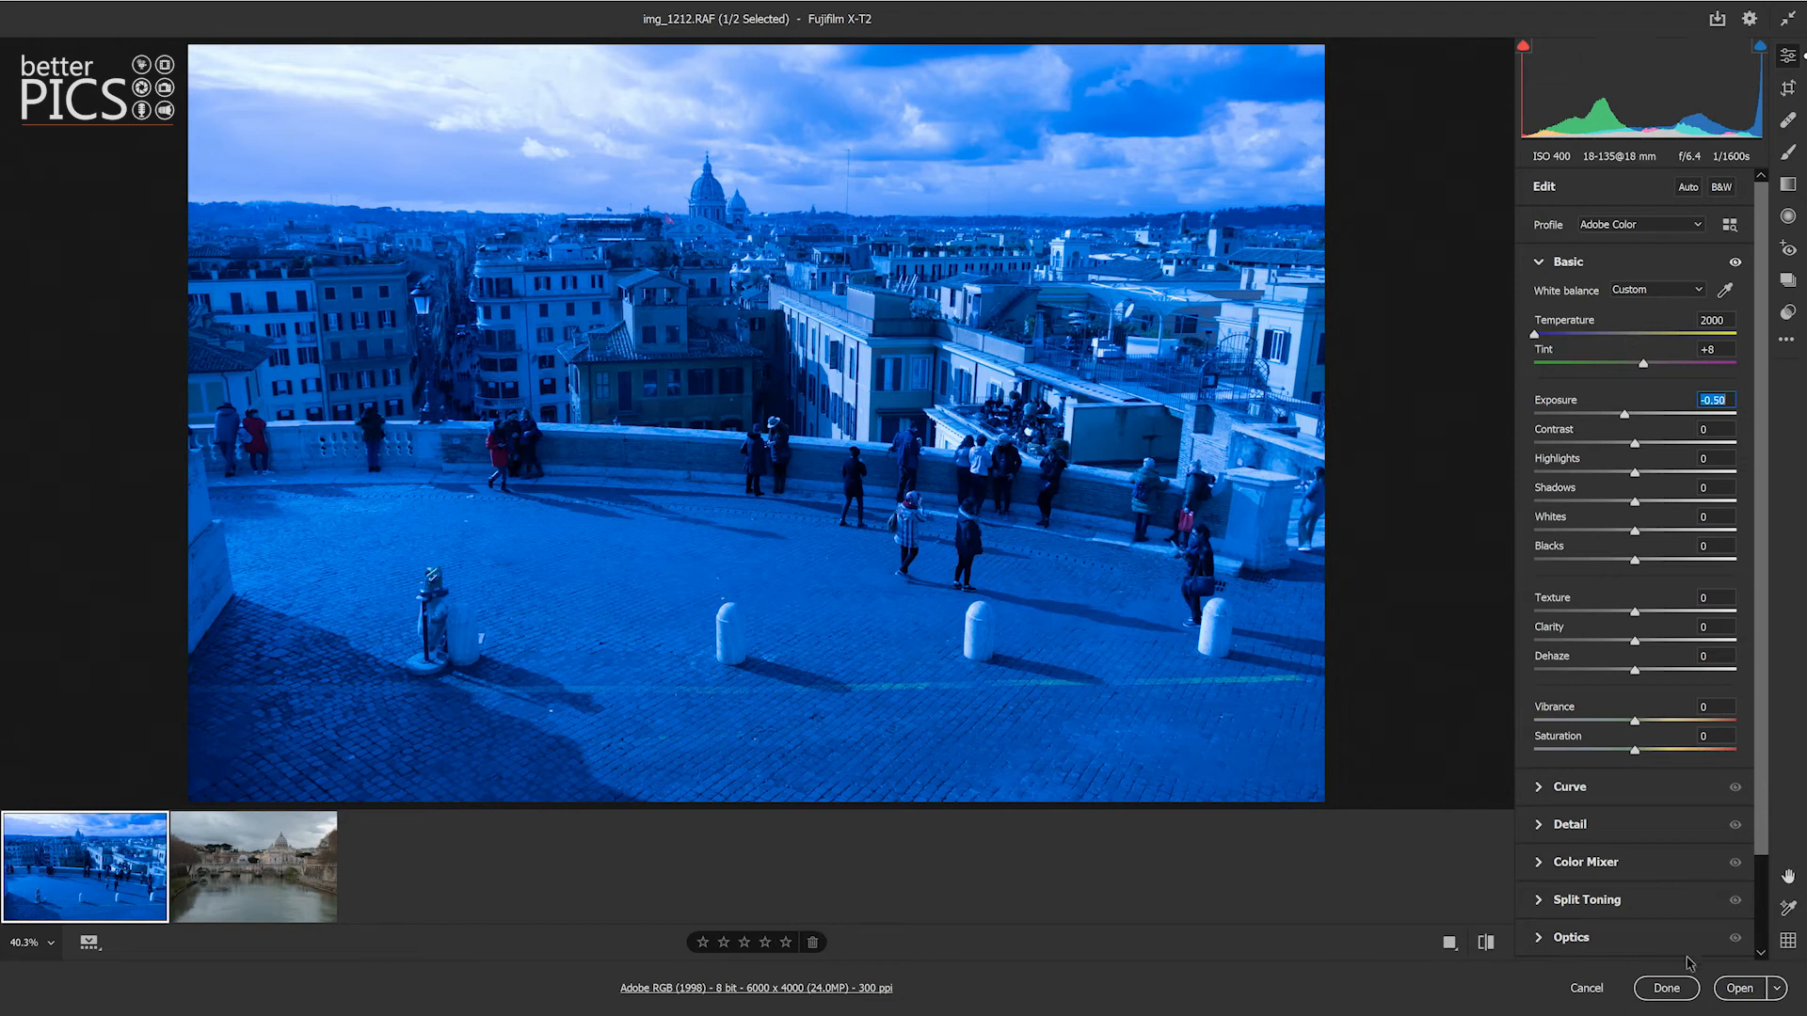
click(1667, 988)
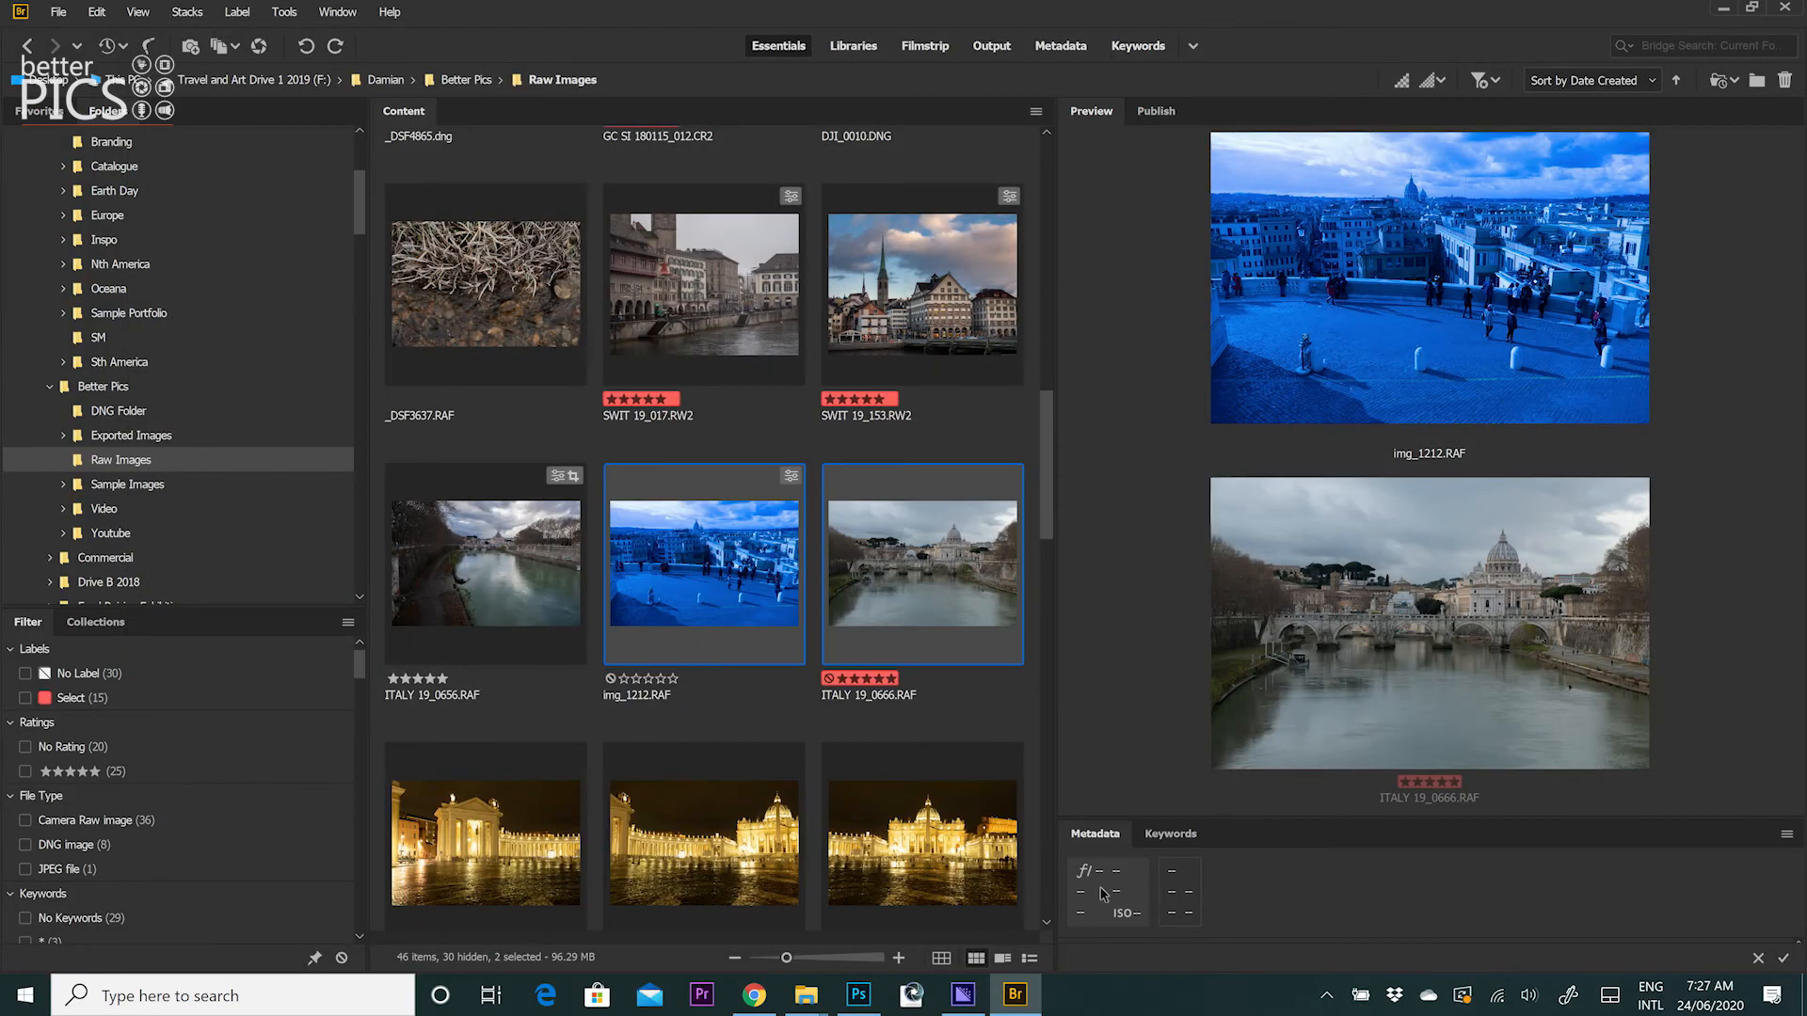
Step: Preview img_1212.RAF and ITALY 19_0666.RAF separately in Bridge, and open only ITALY 19_0666.RAF in Camera Raw
ctrl+click(762, 656)
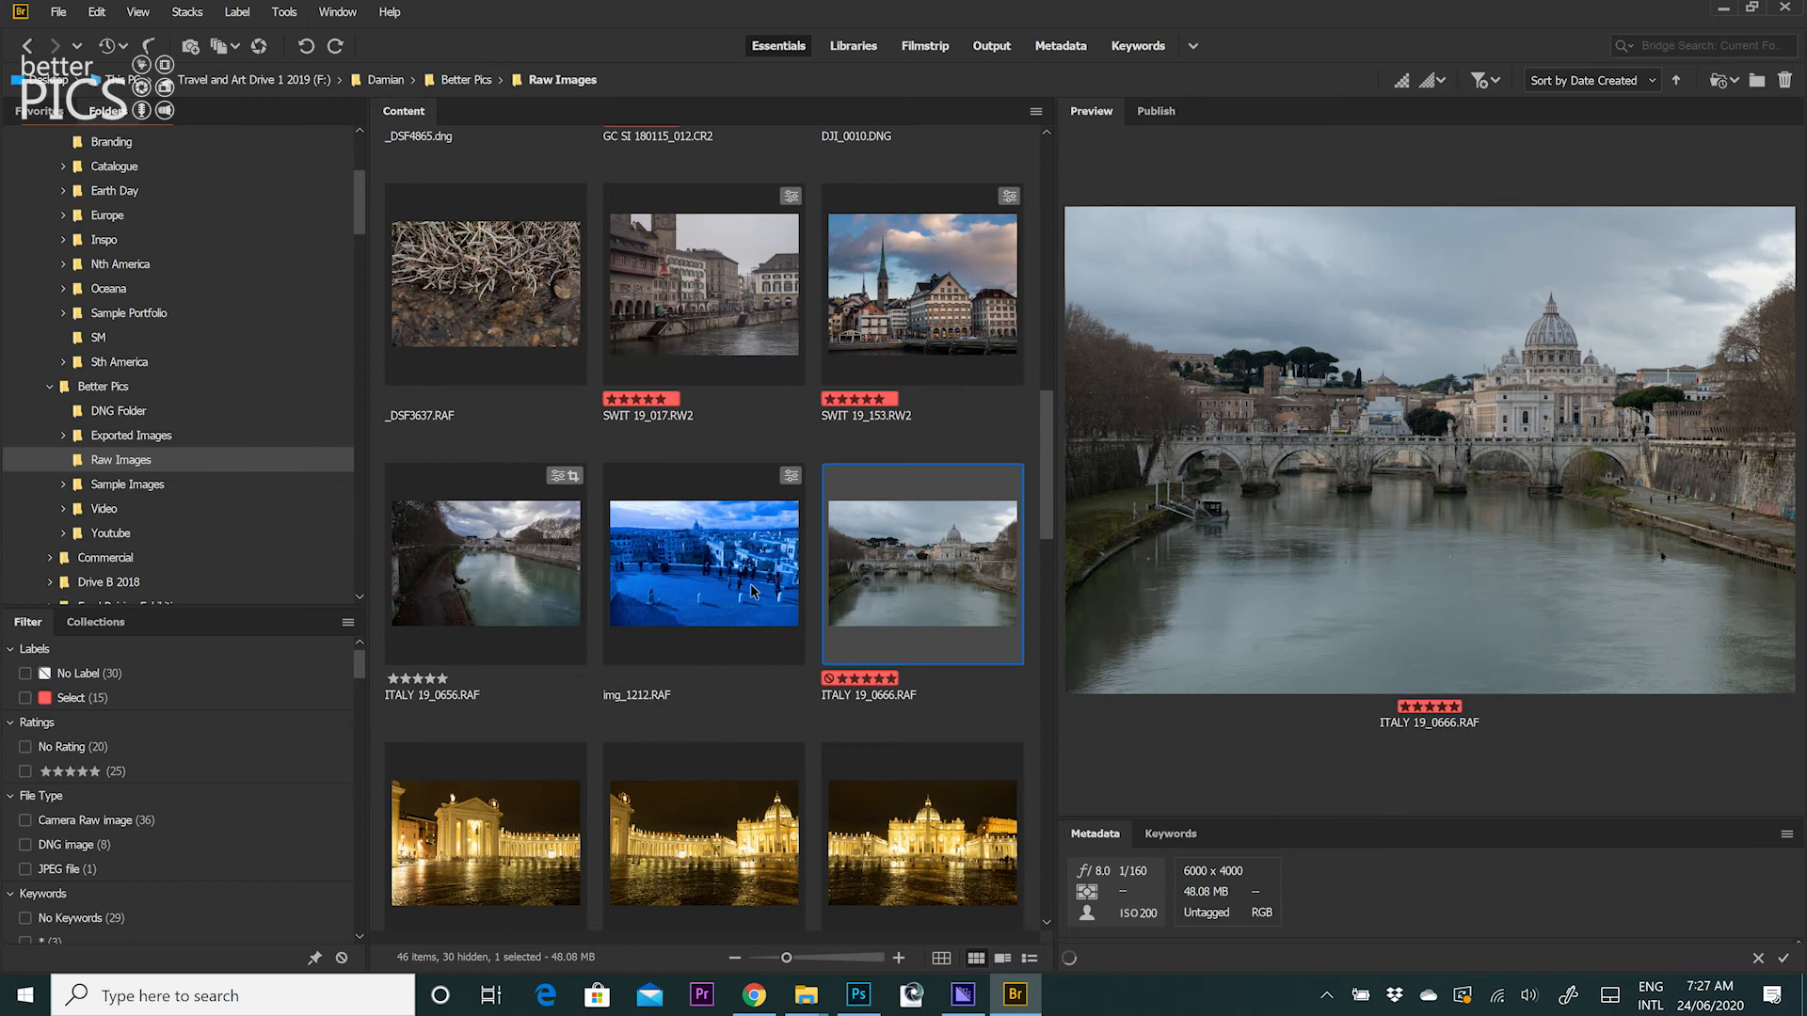
click(762, 656)
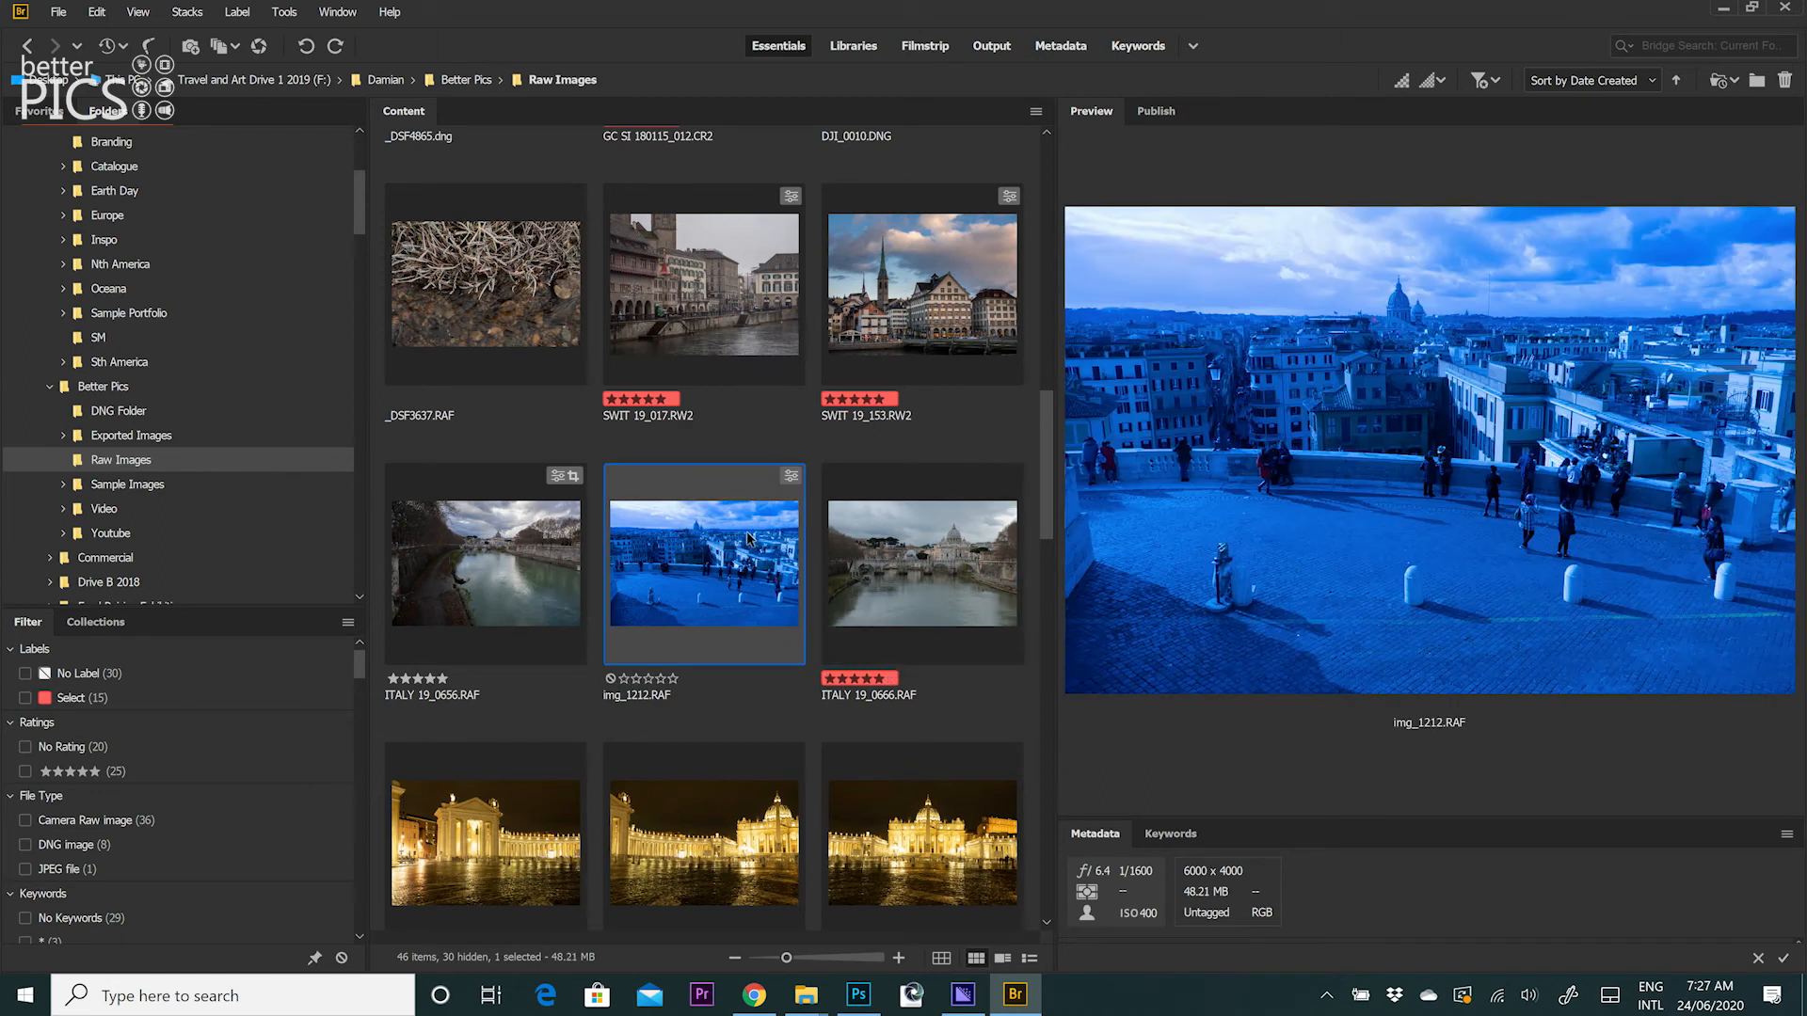
click(930, 575)
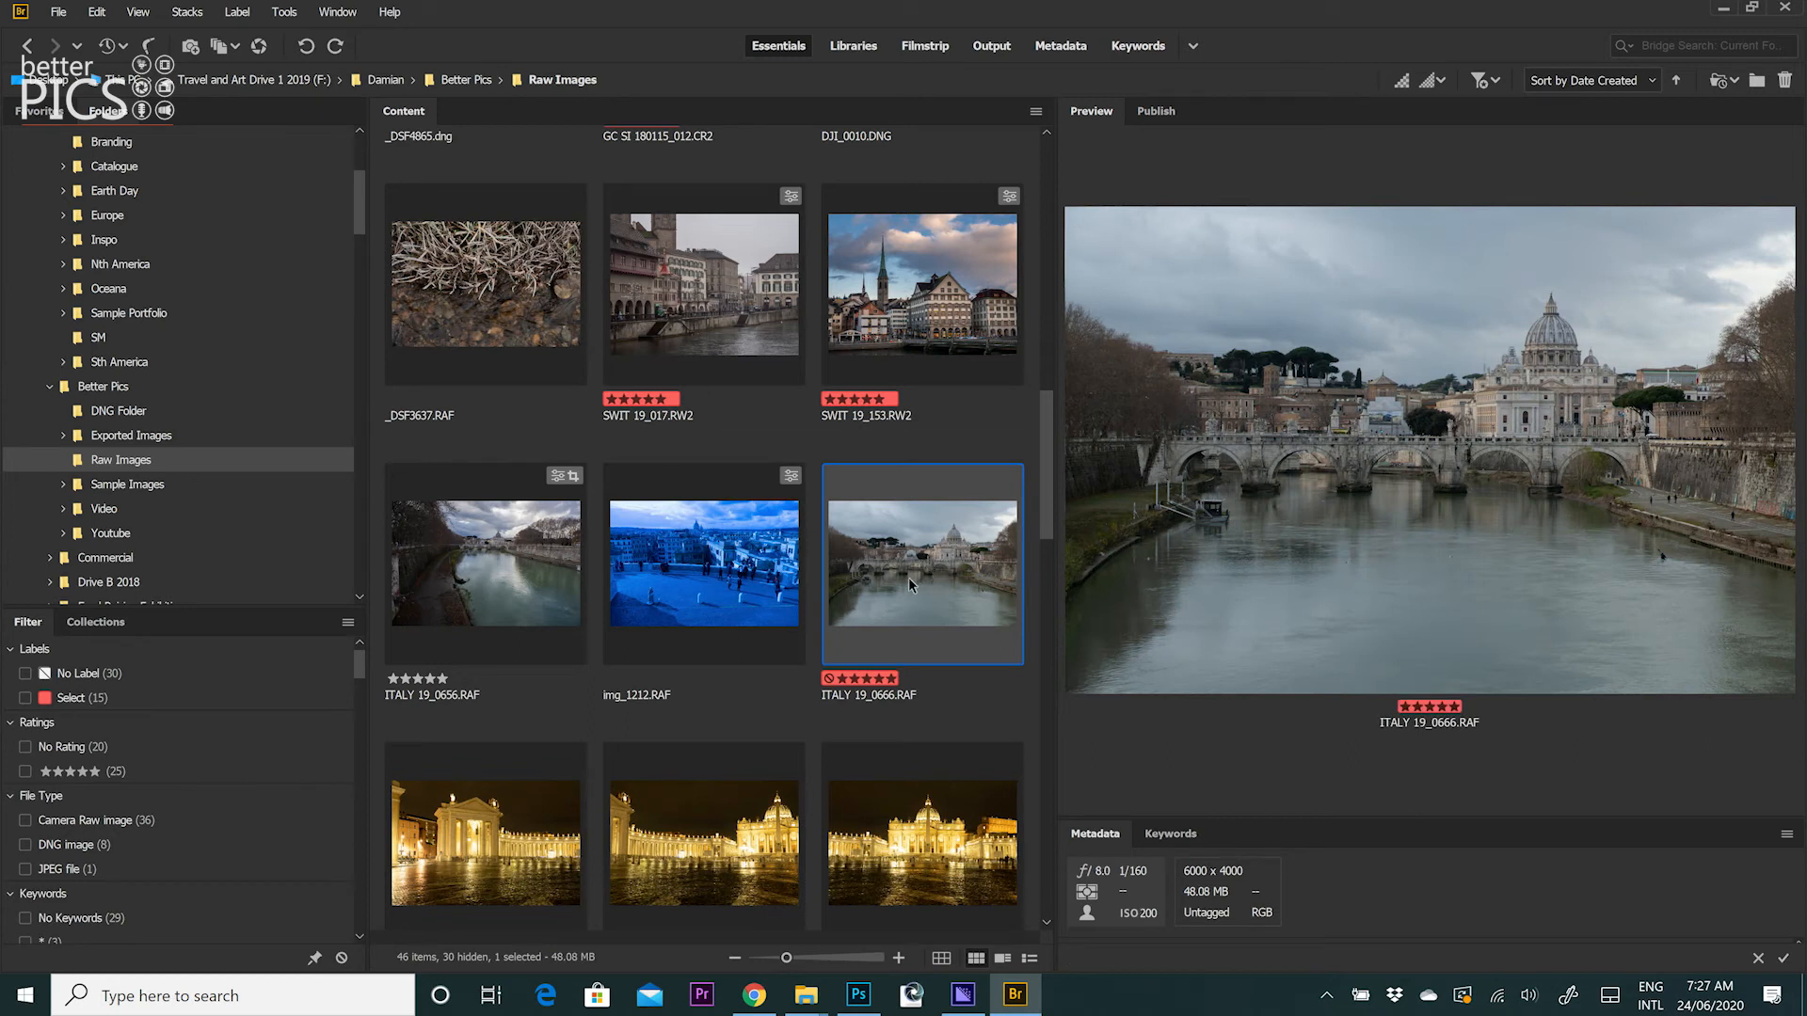
right_click(909, 584)
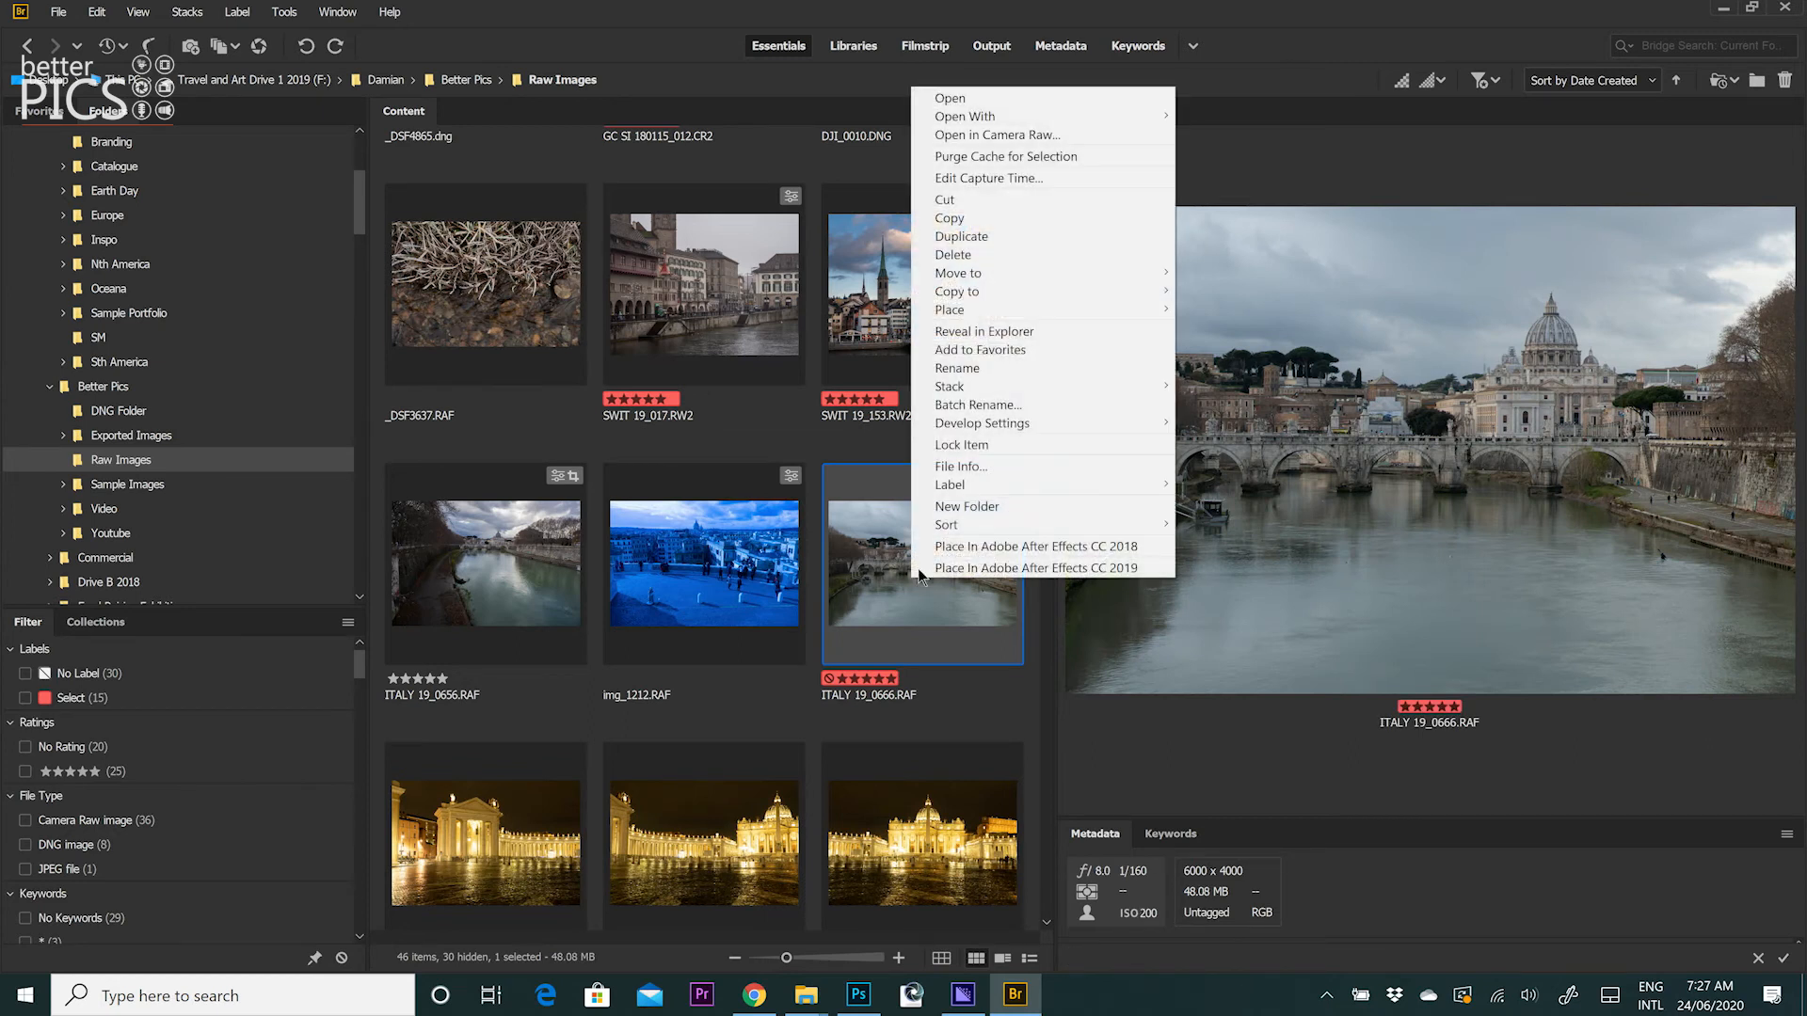
click(1054, 136)
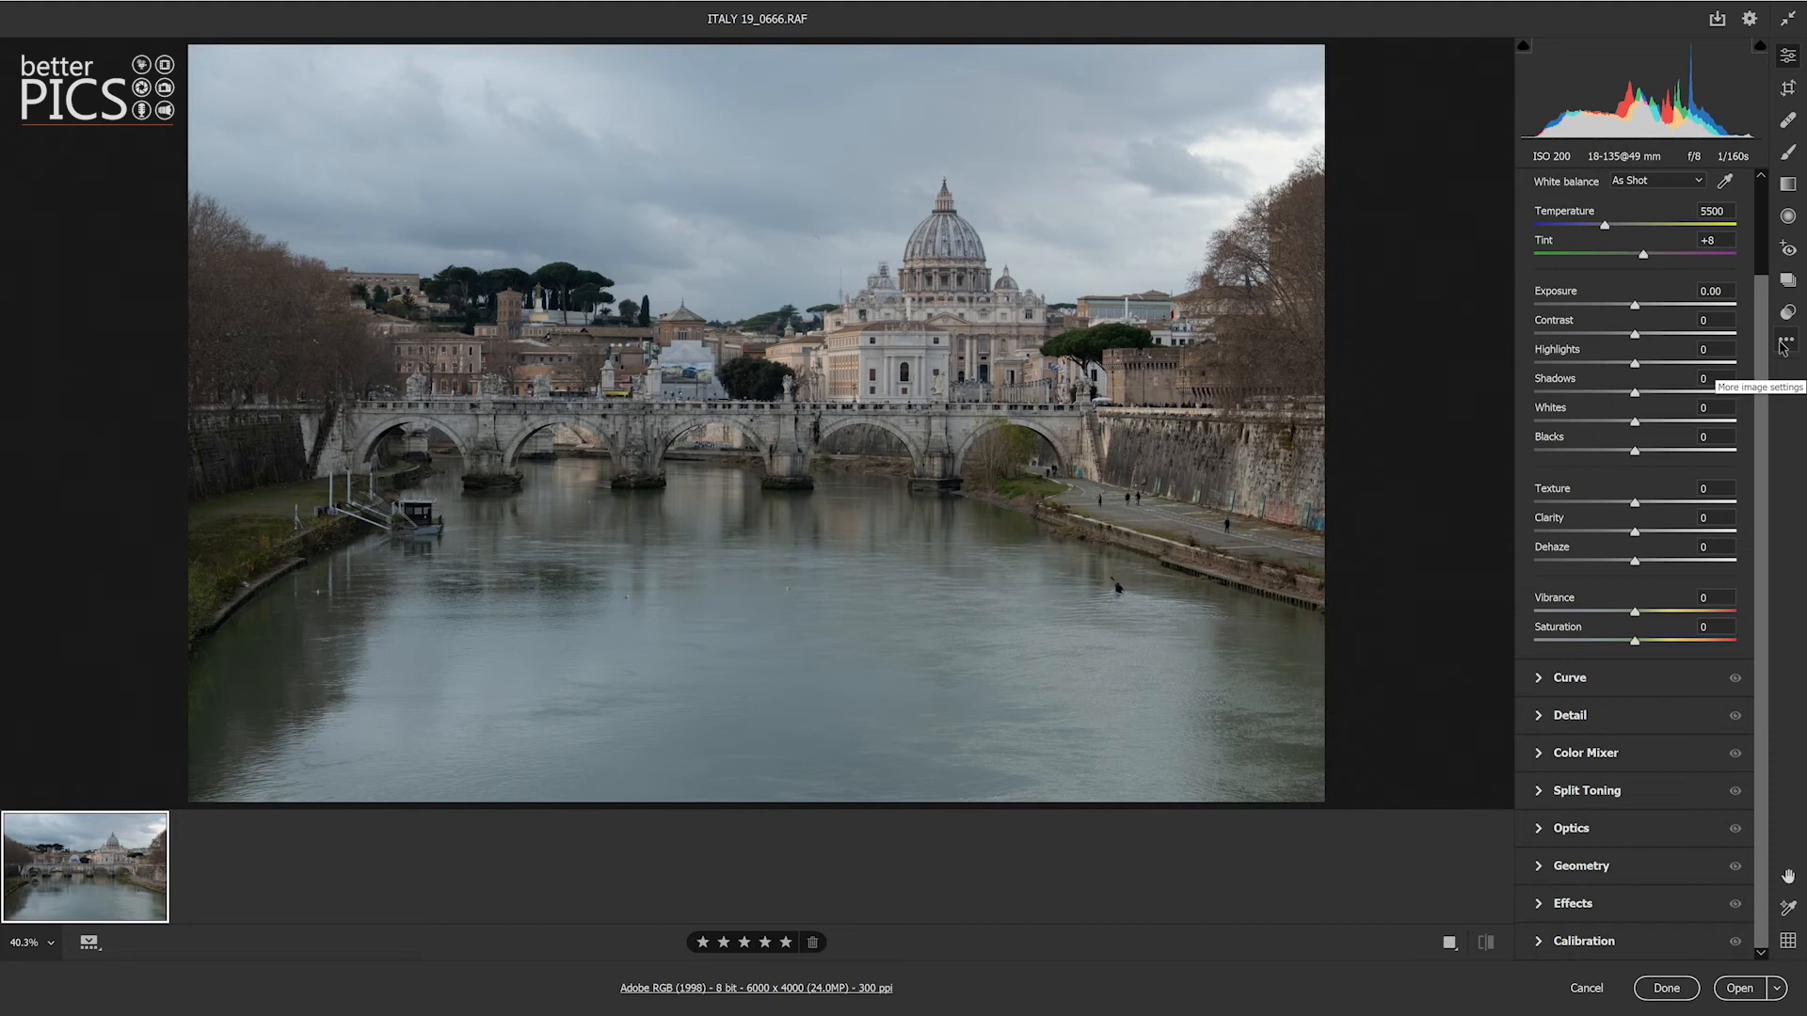
Step: Apply the Previous Conversion settings to ITALY 19_0666.RAF and finish the edit
click(1784, 344)
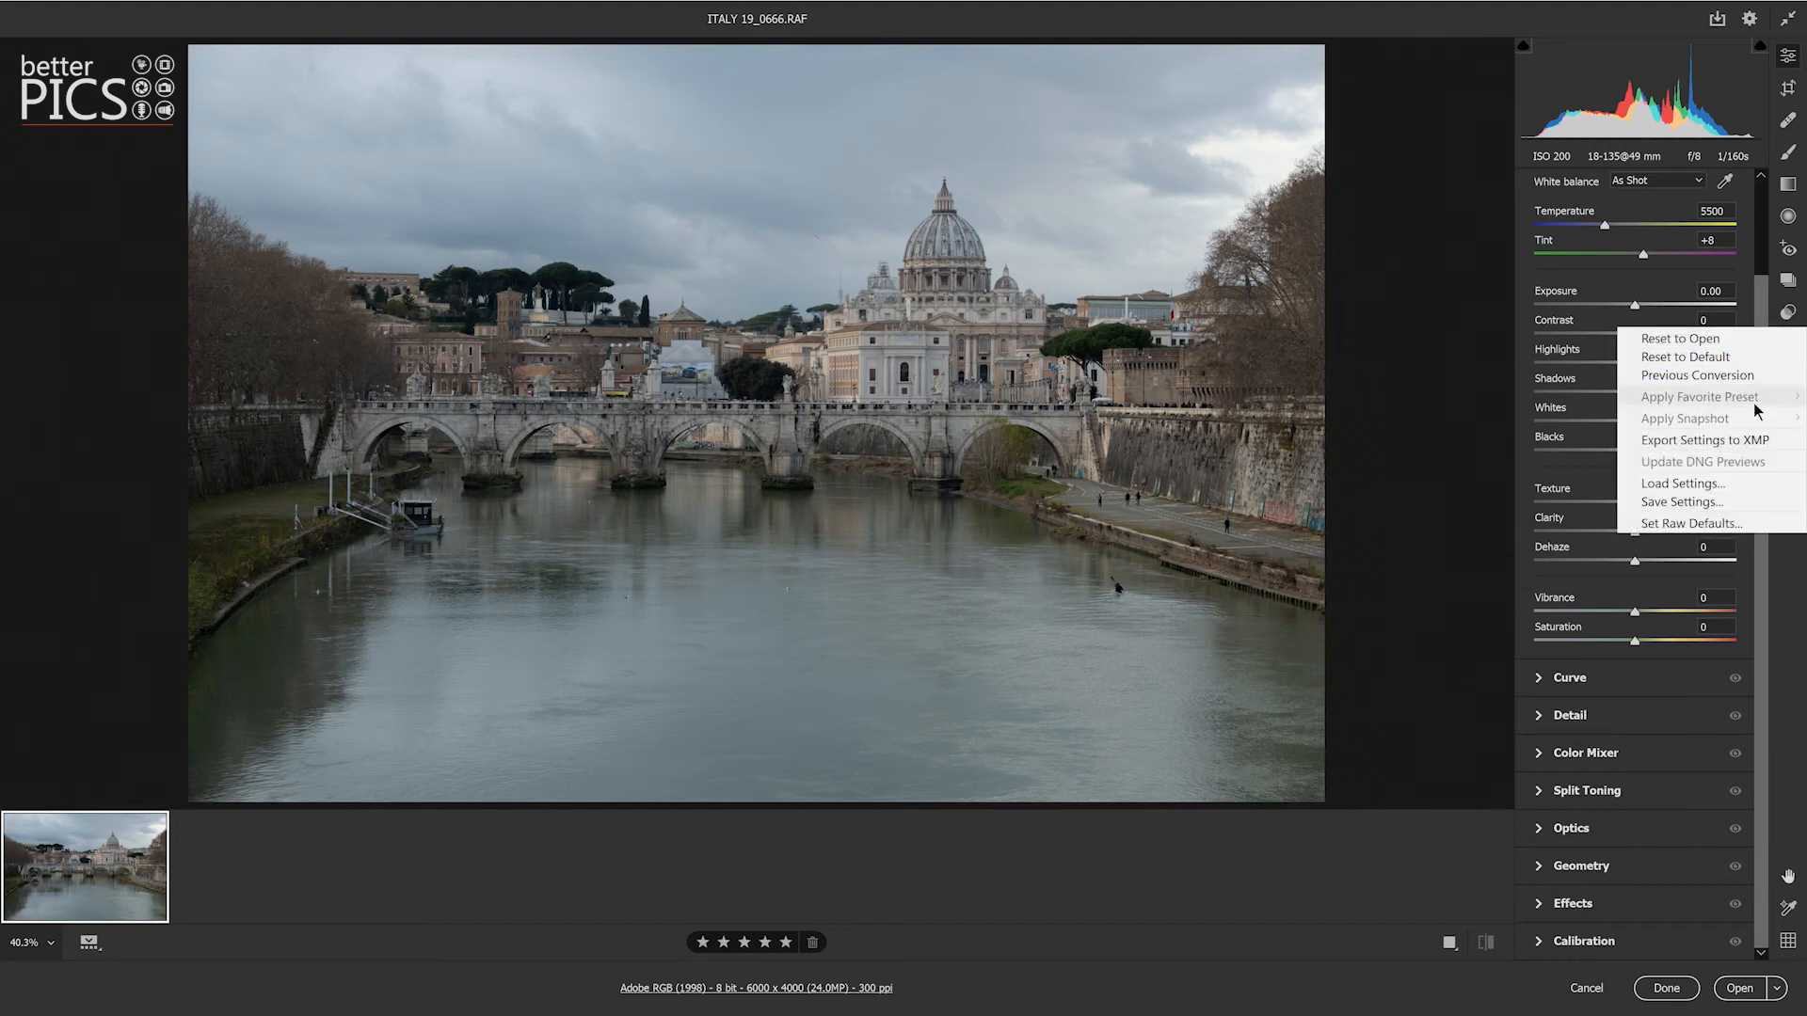
click(1736, 376)
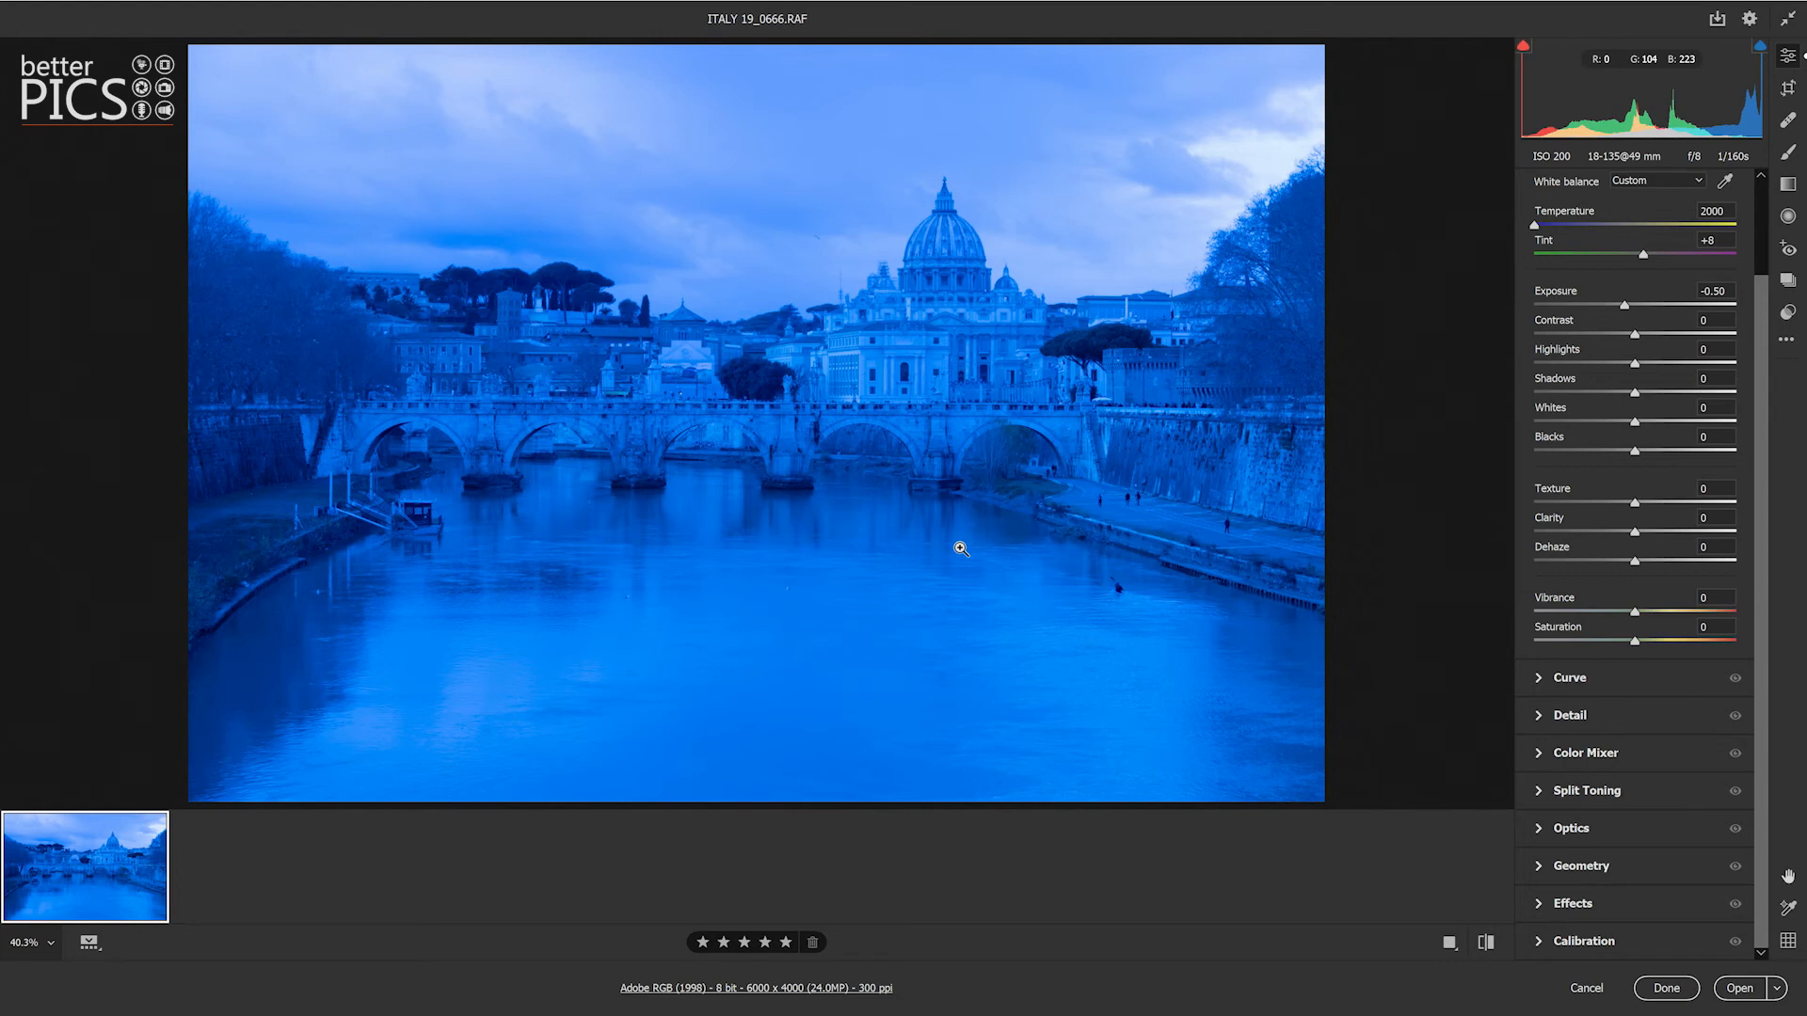
click(1671, 996)
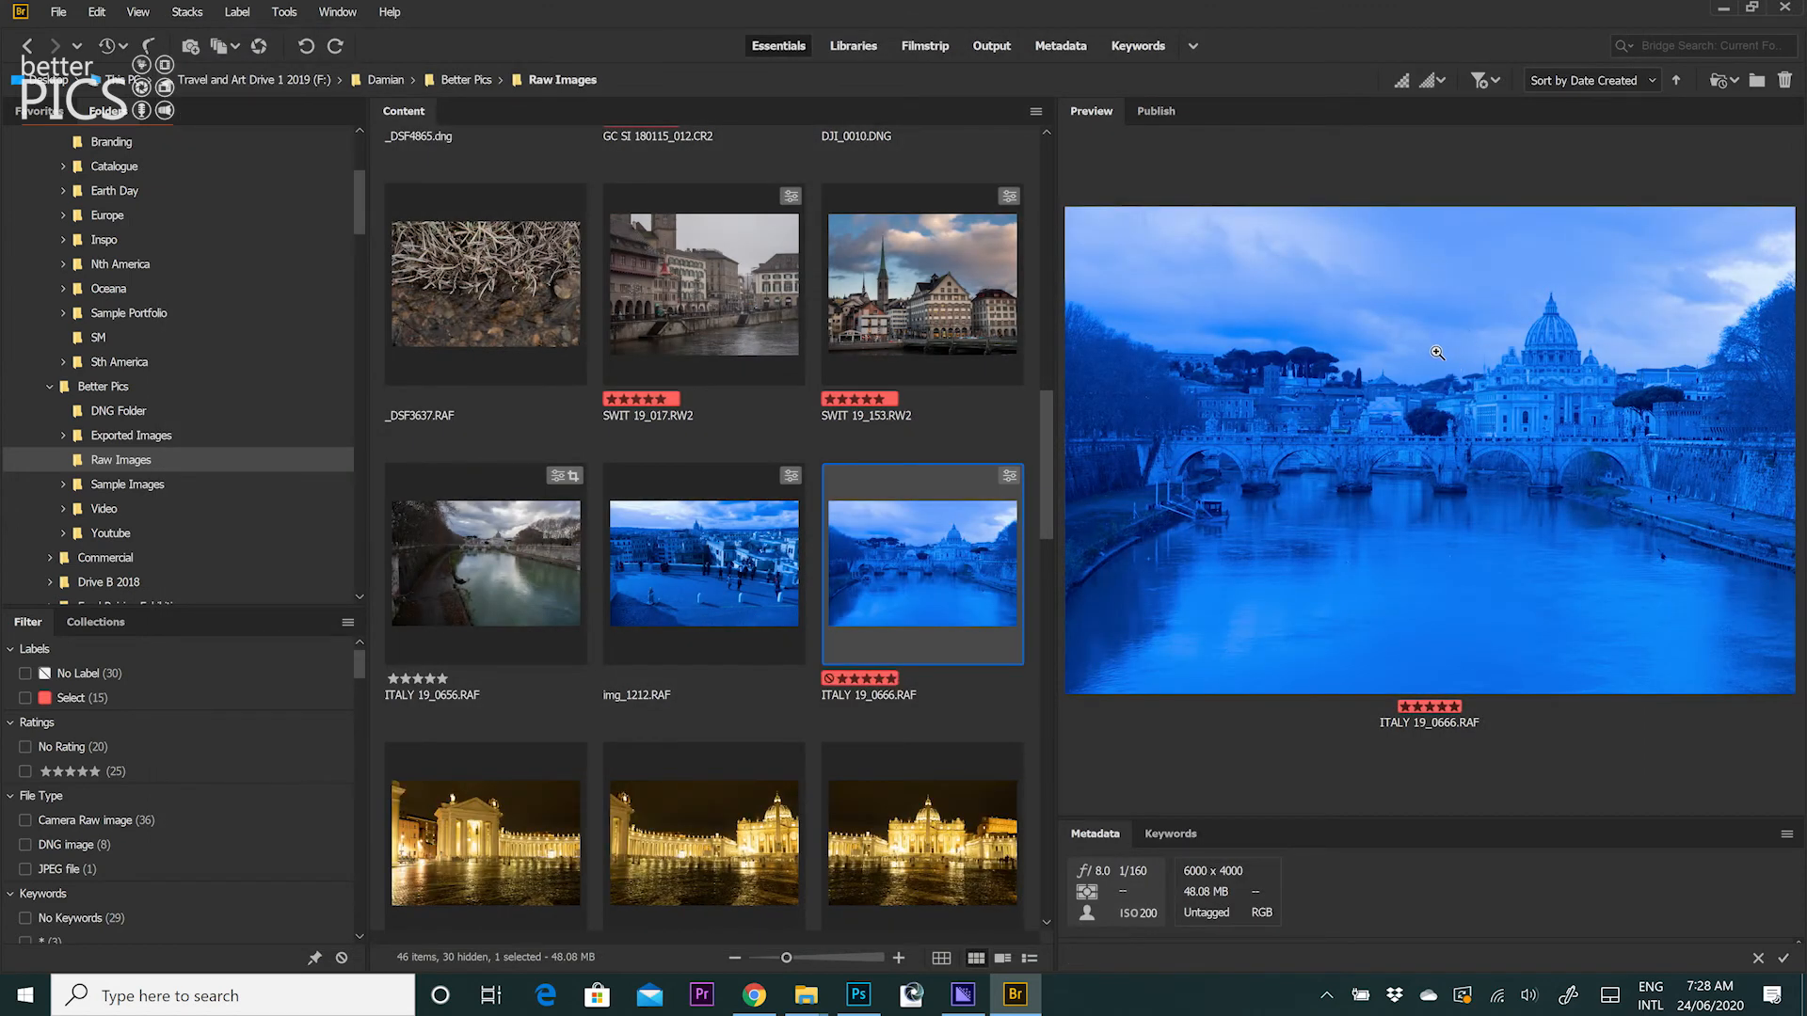
Step: Open img_1212.RAF and ITALY 19_0666.RAF together in Camera Raw, select both images, and close without further adjustments
click(748, 595)
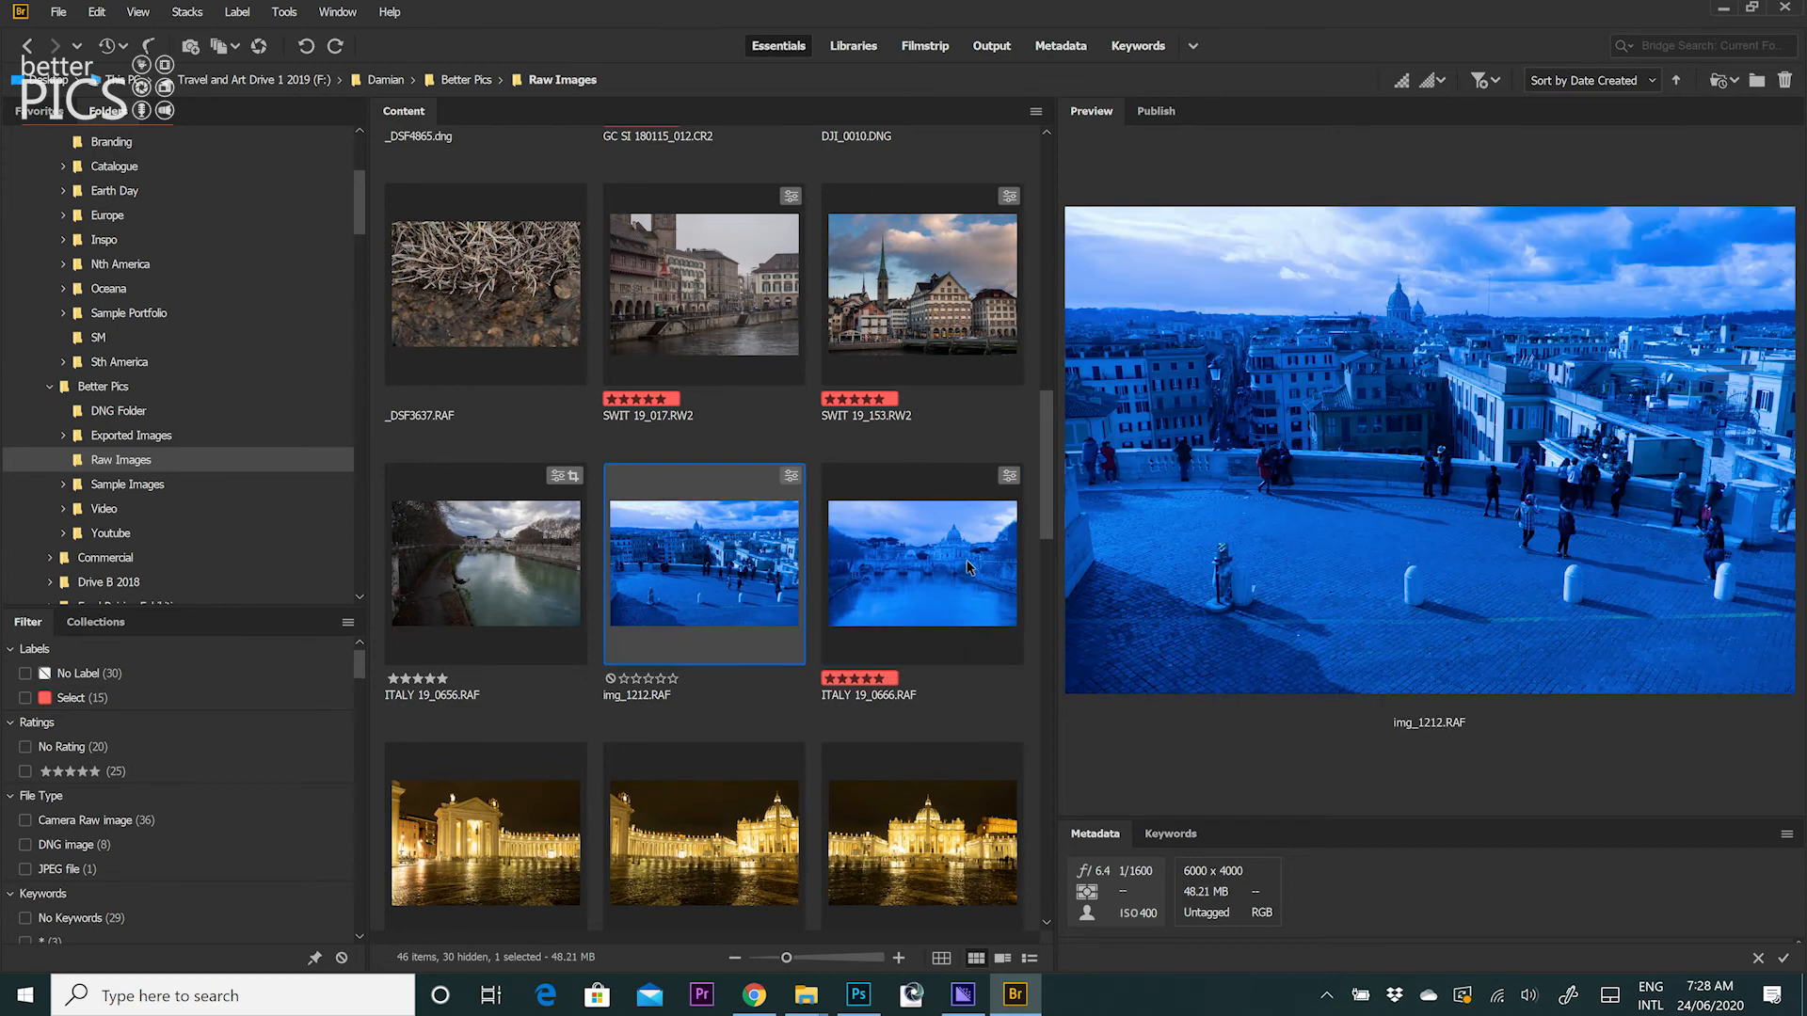
ctrl+click(969, 566)
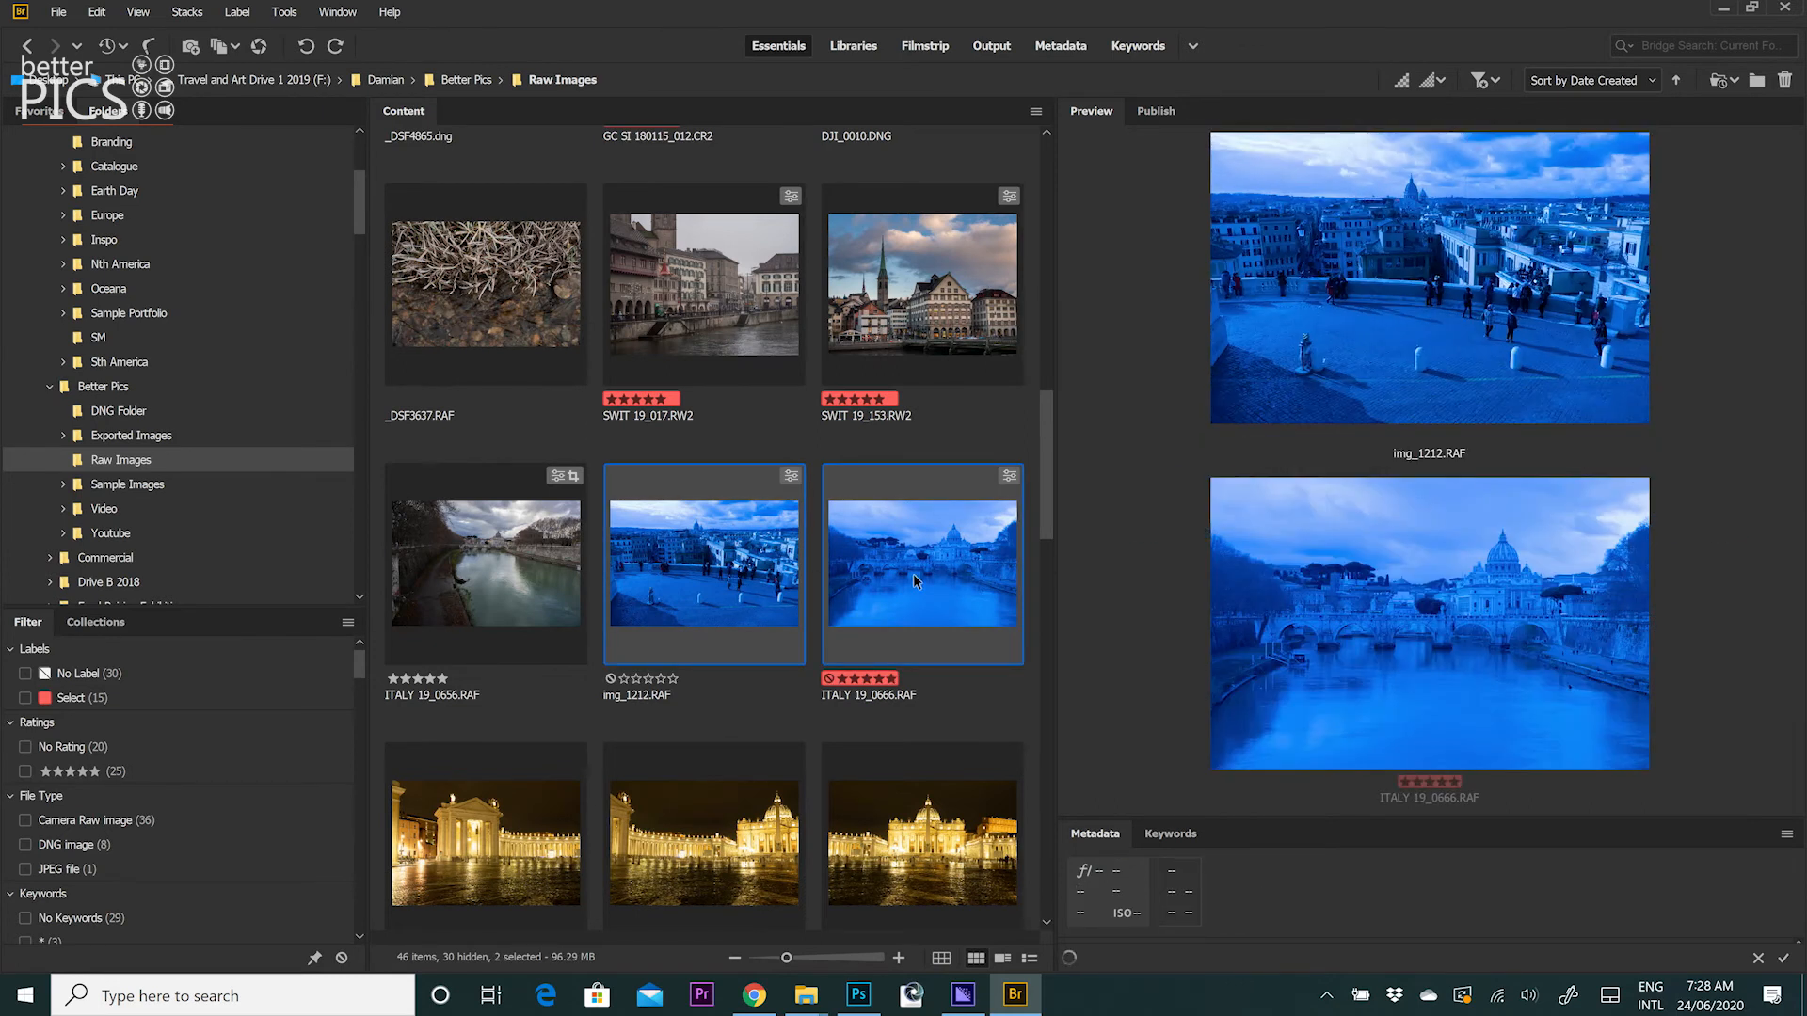
right_click(914, 575)
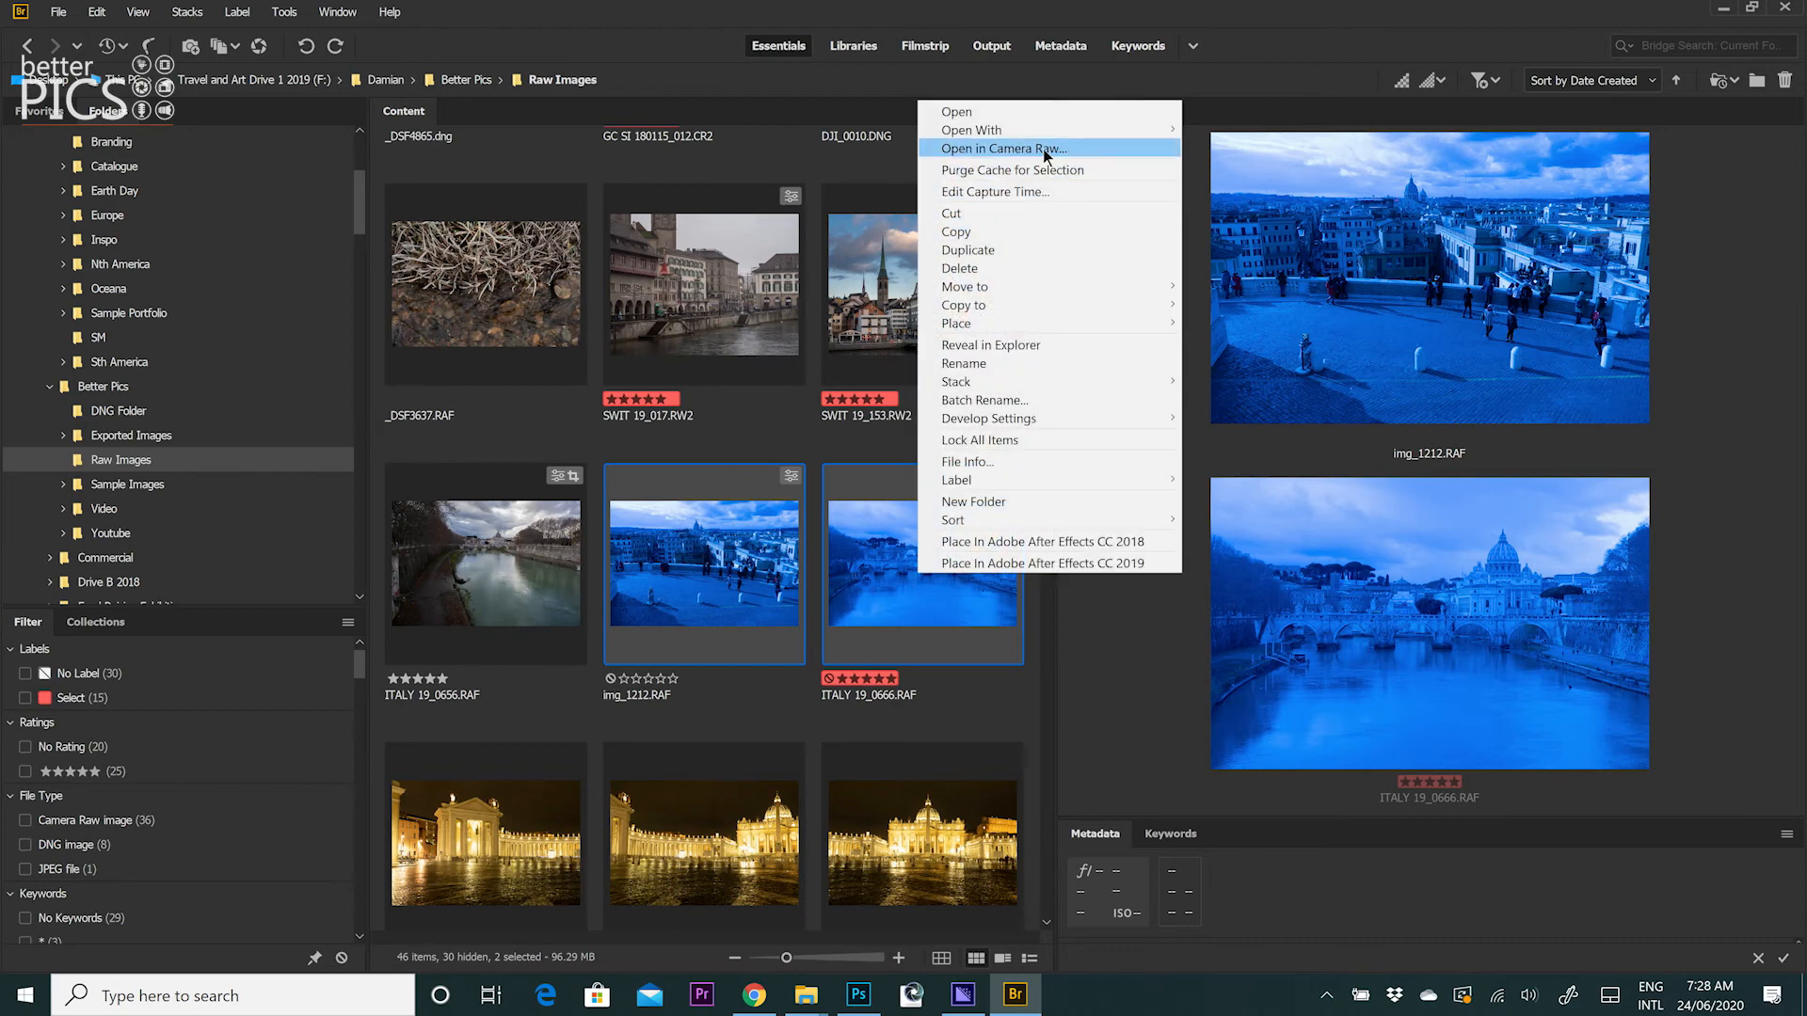
click(1043, 149)
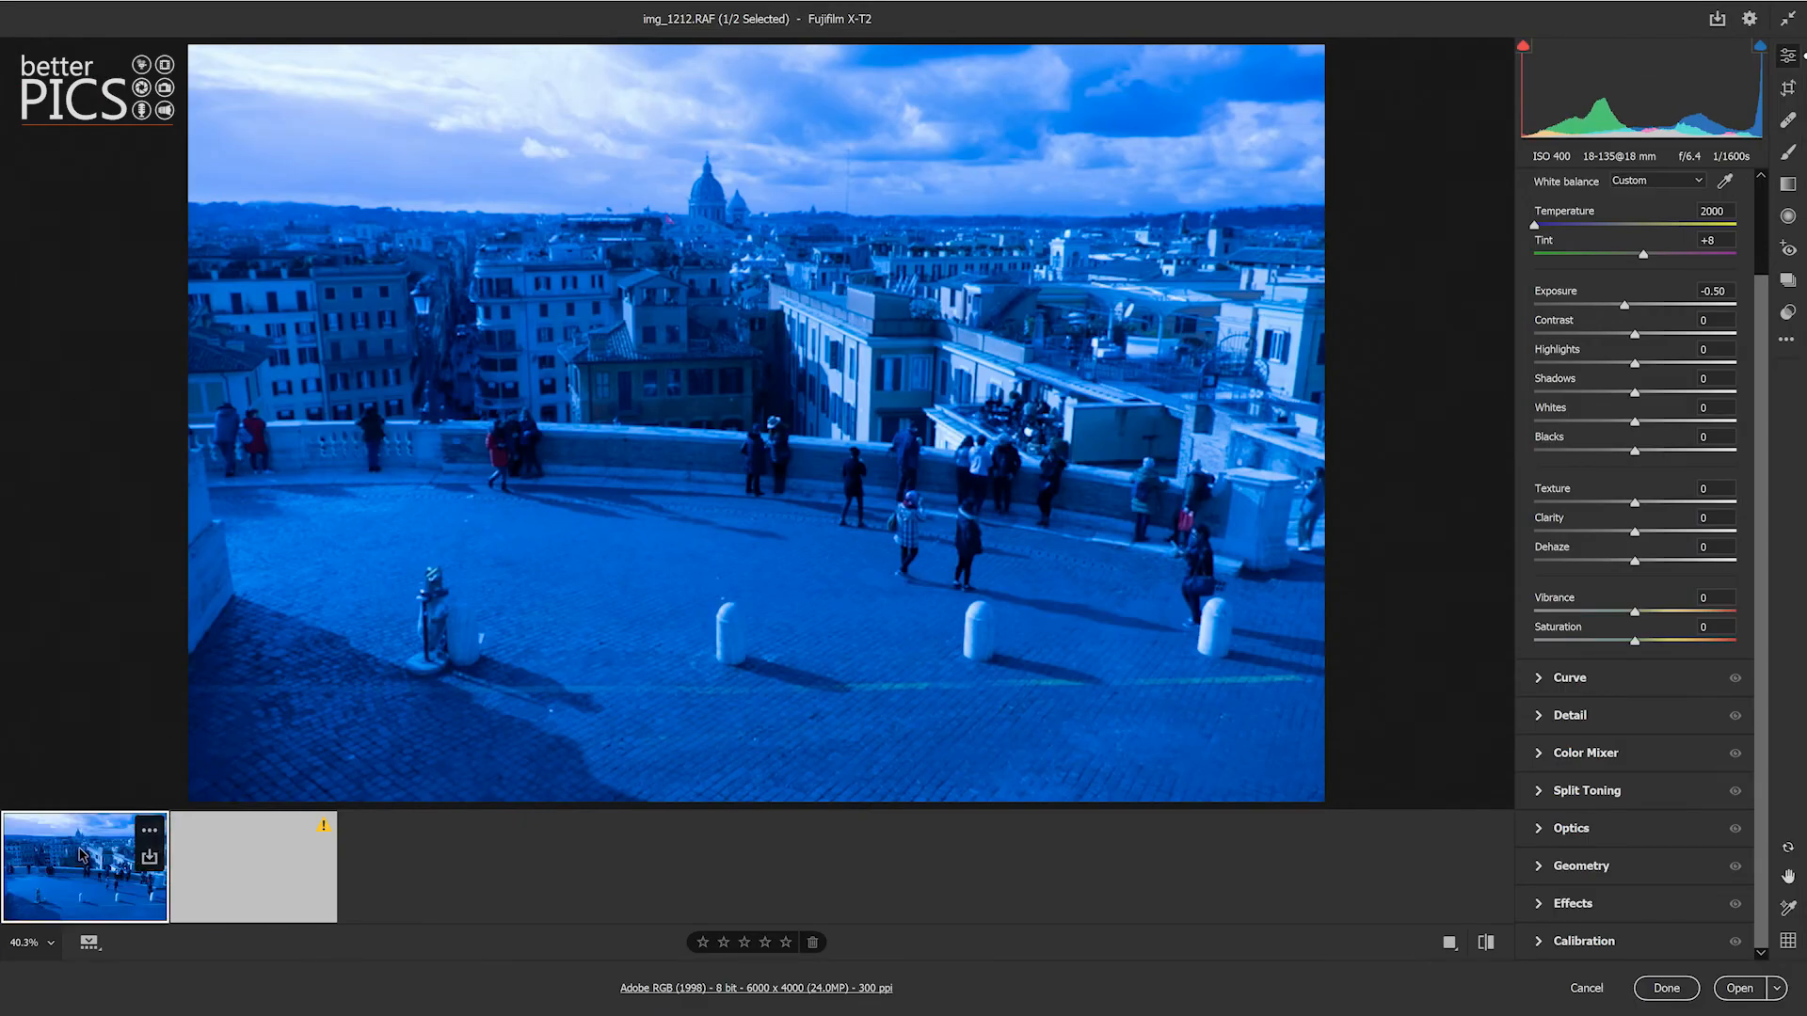
ctrl+click(275, 870)
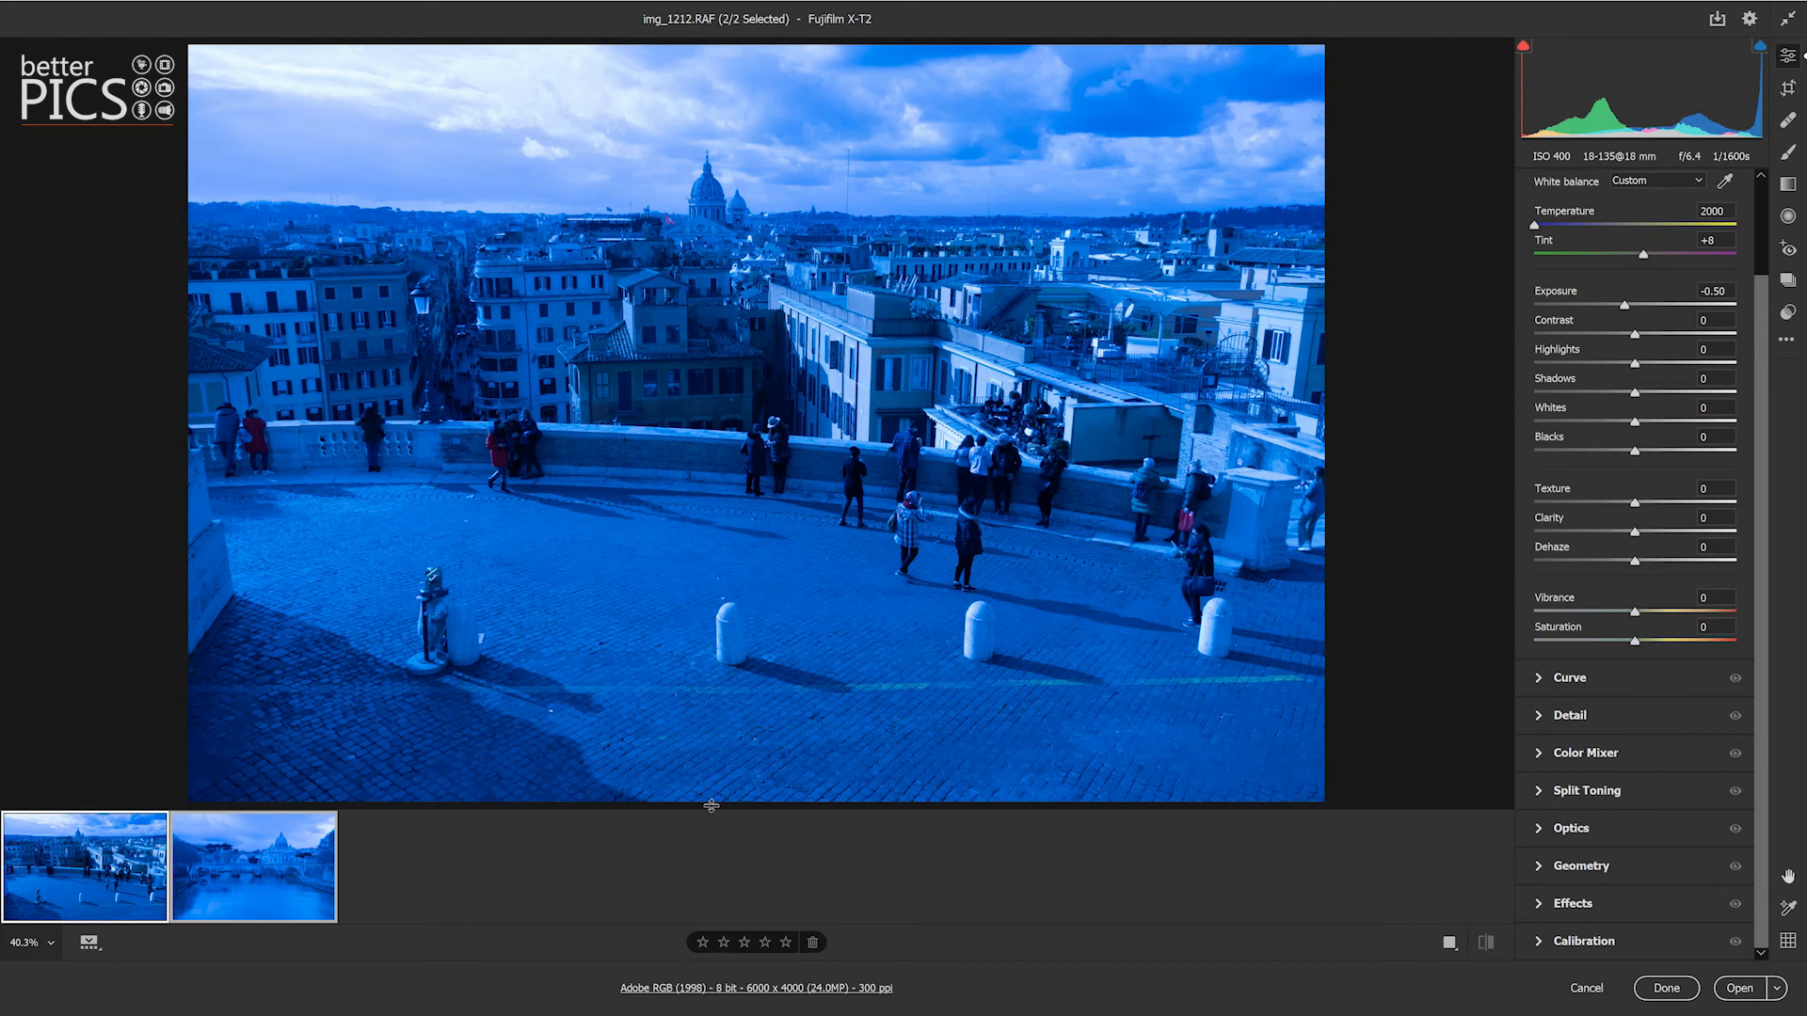
click(1667, 994)
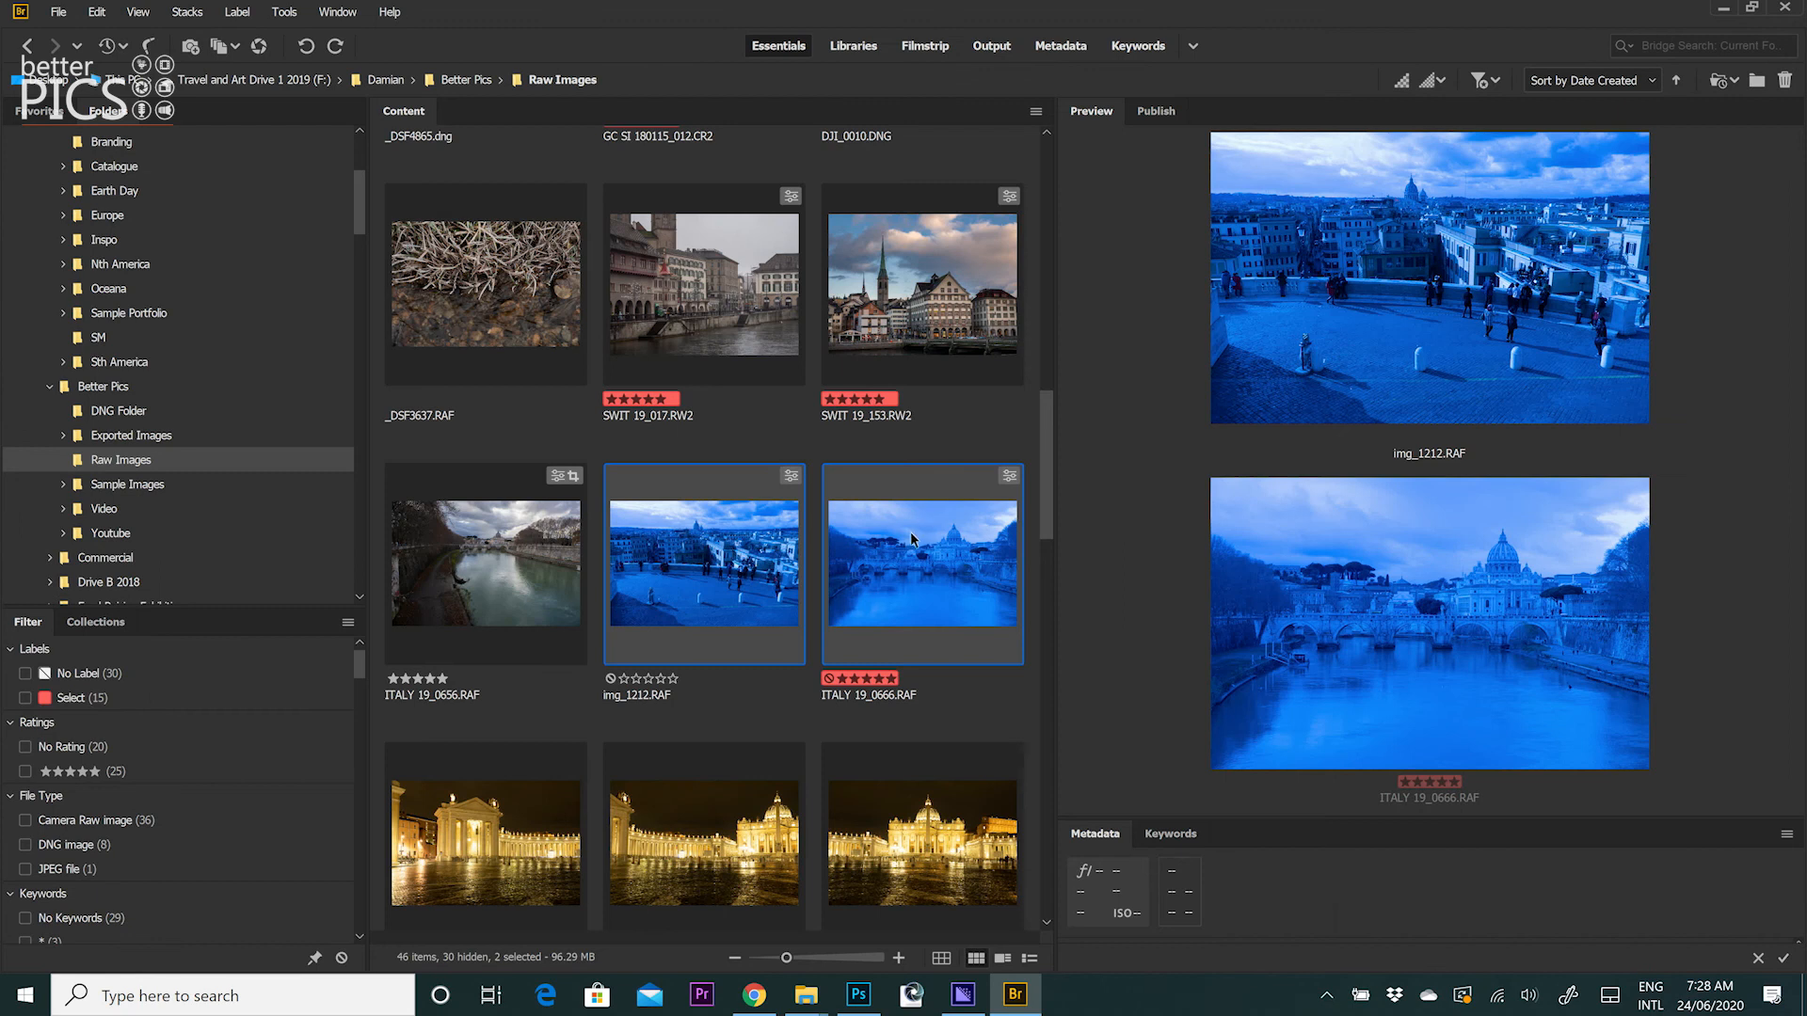
Step: Compare the previews of img_1212.RAF and ITALY 19_0666.RAF in Bridge, and reopen only ITALY 19_0666.RAF in Camera Raw
click(912, 540)
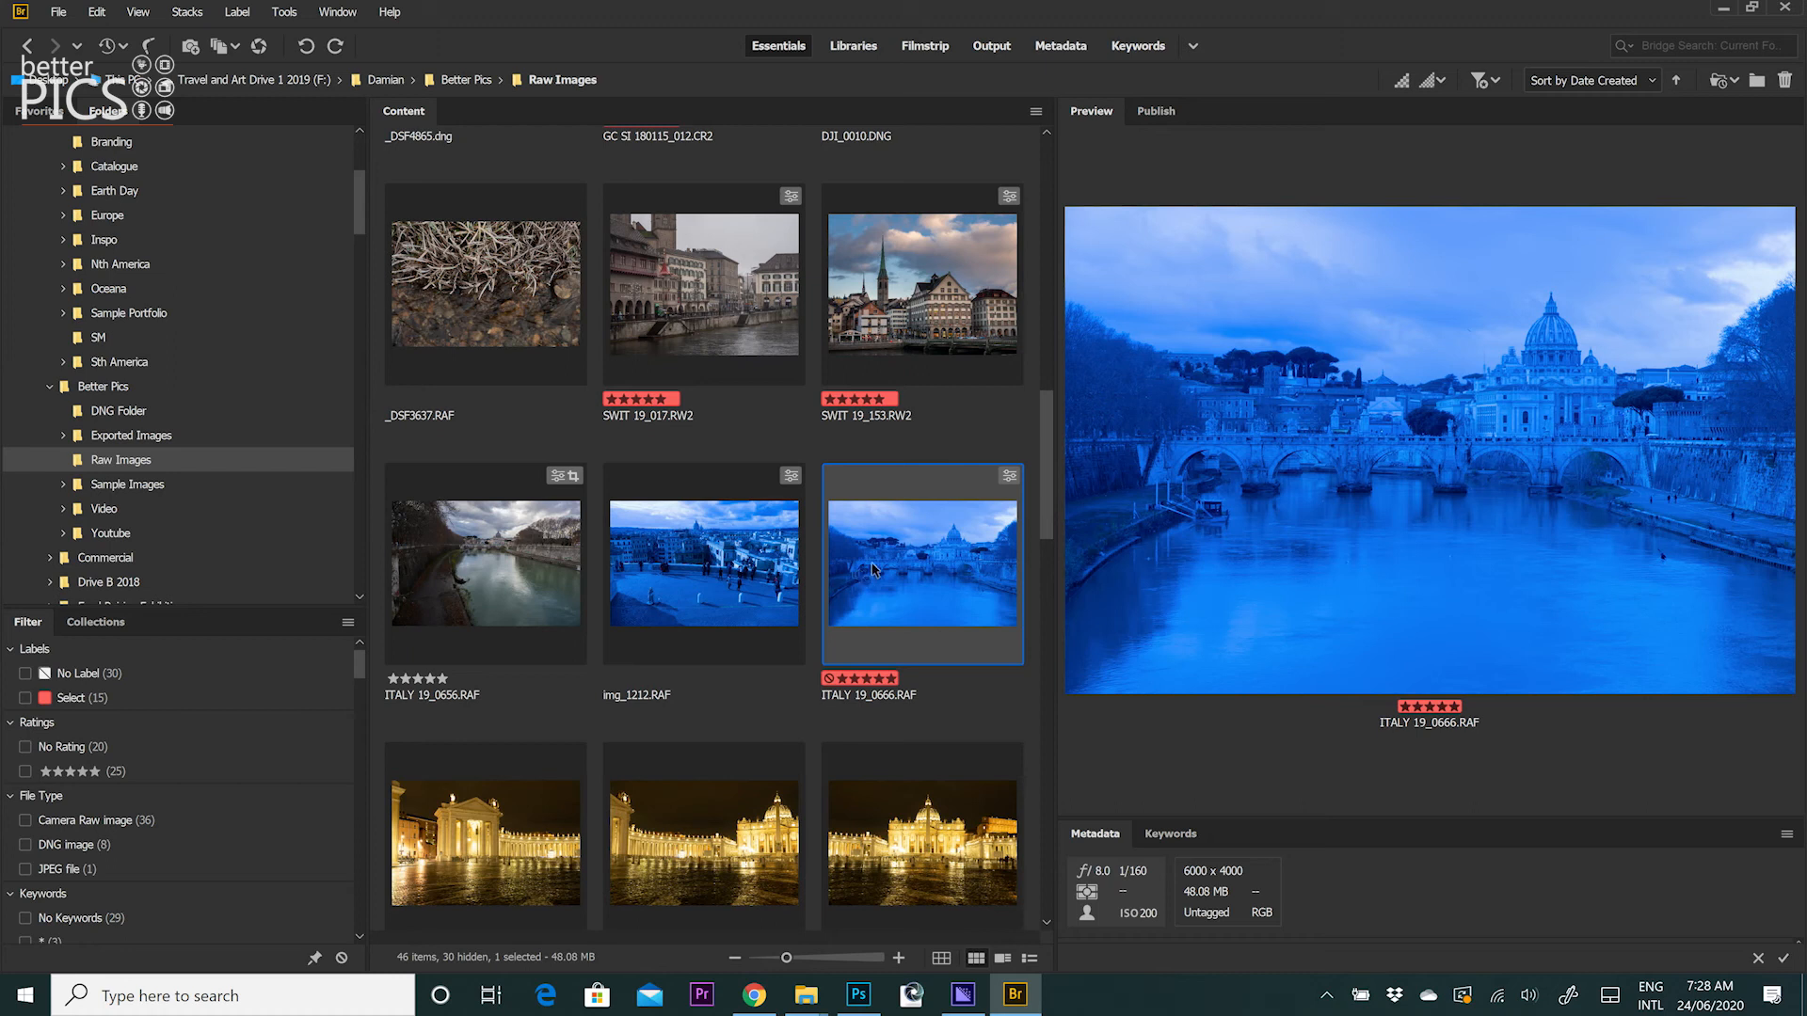
click(772, 568)
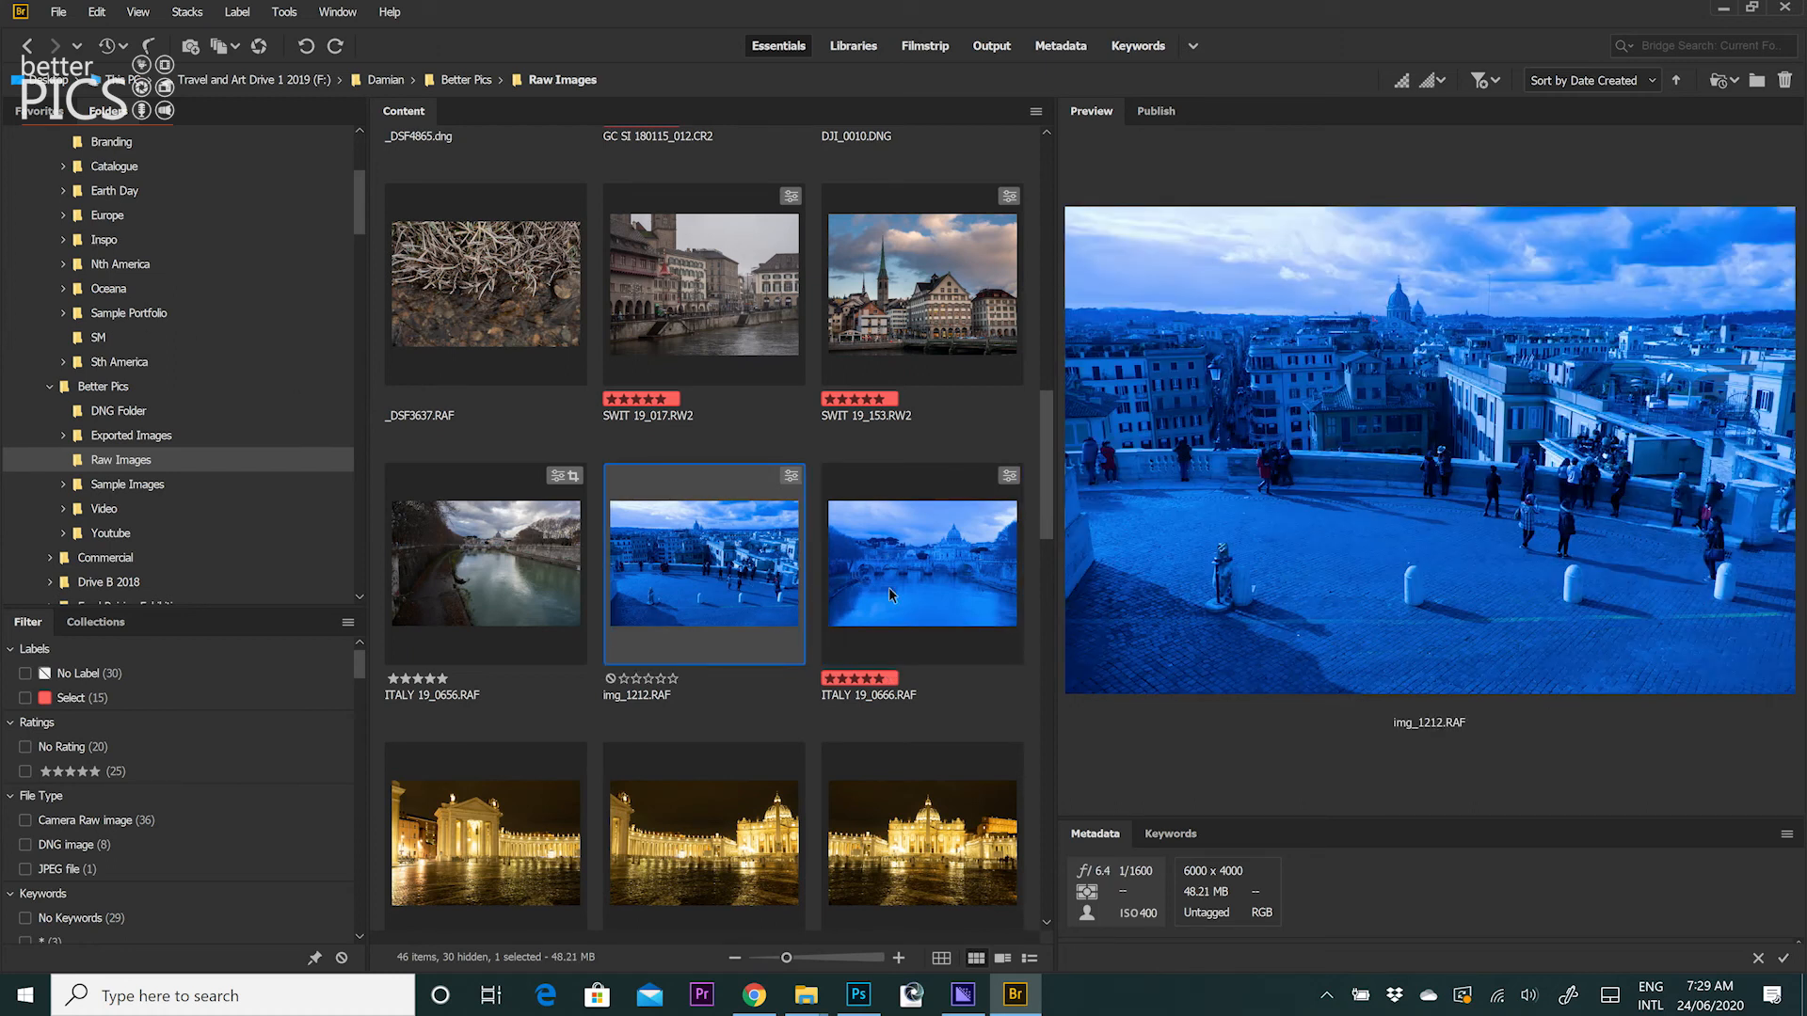
click(891, 557)
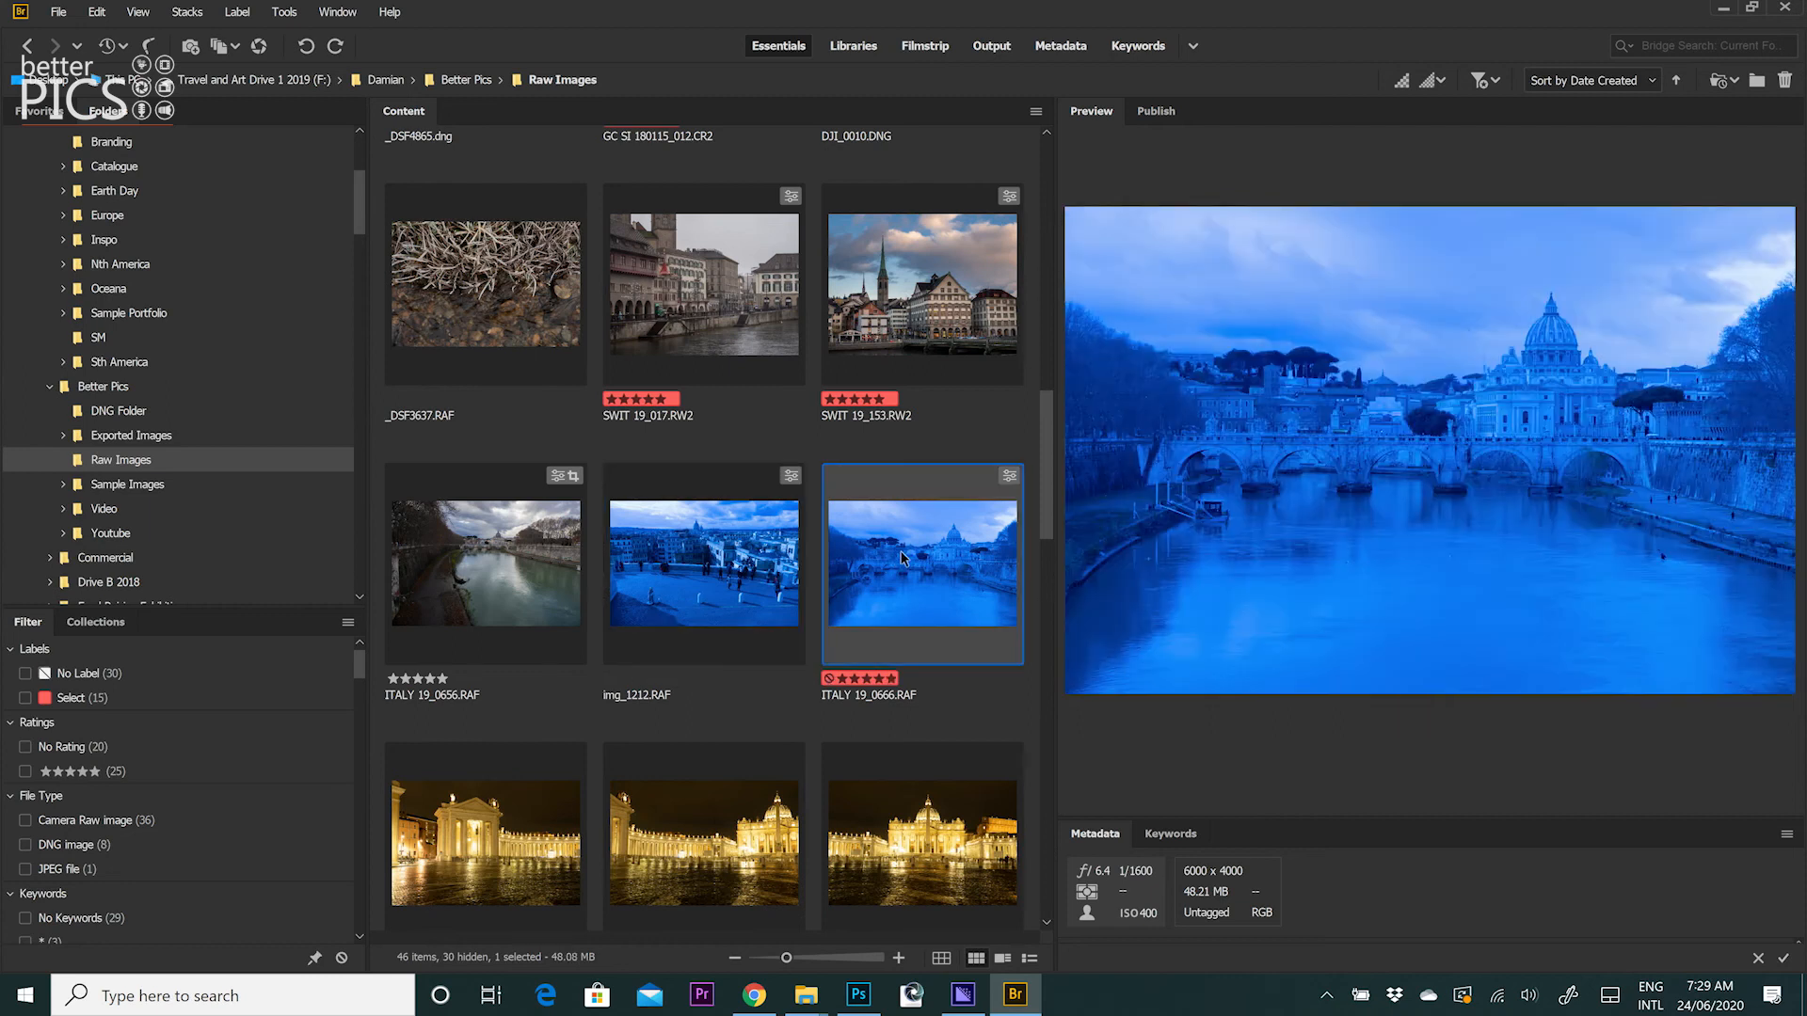
right_click(906, 558)
click(1026, 106)
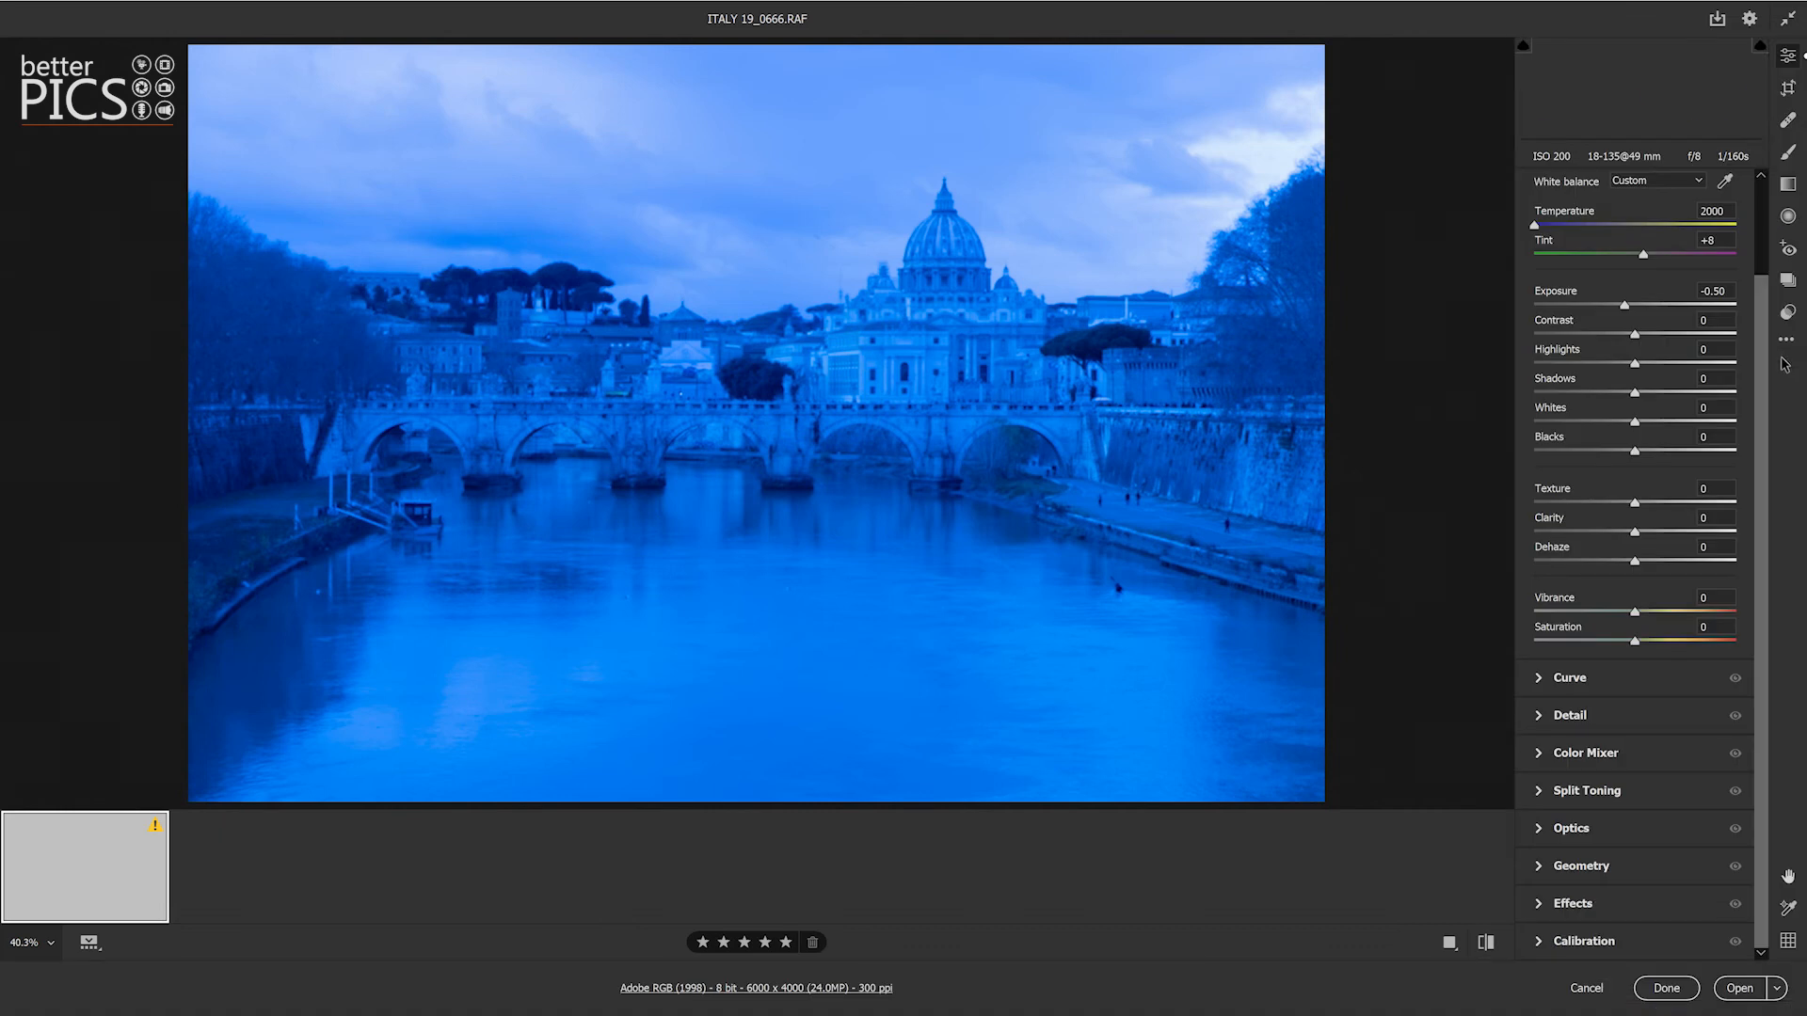
Step: Reapply Previous Conversion to ITALY 19_0666.RAF from the additional image settings and finish the edit
click(1788, 344)
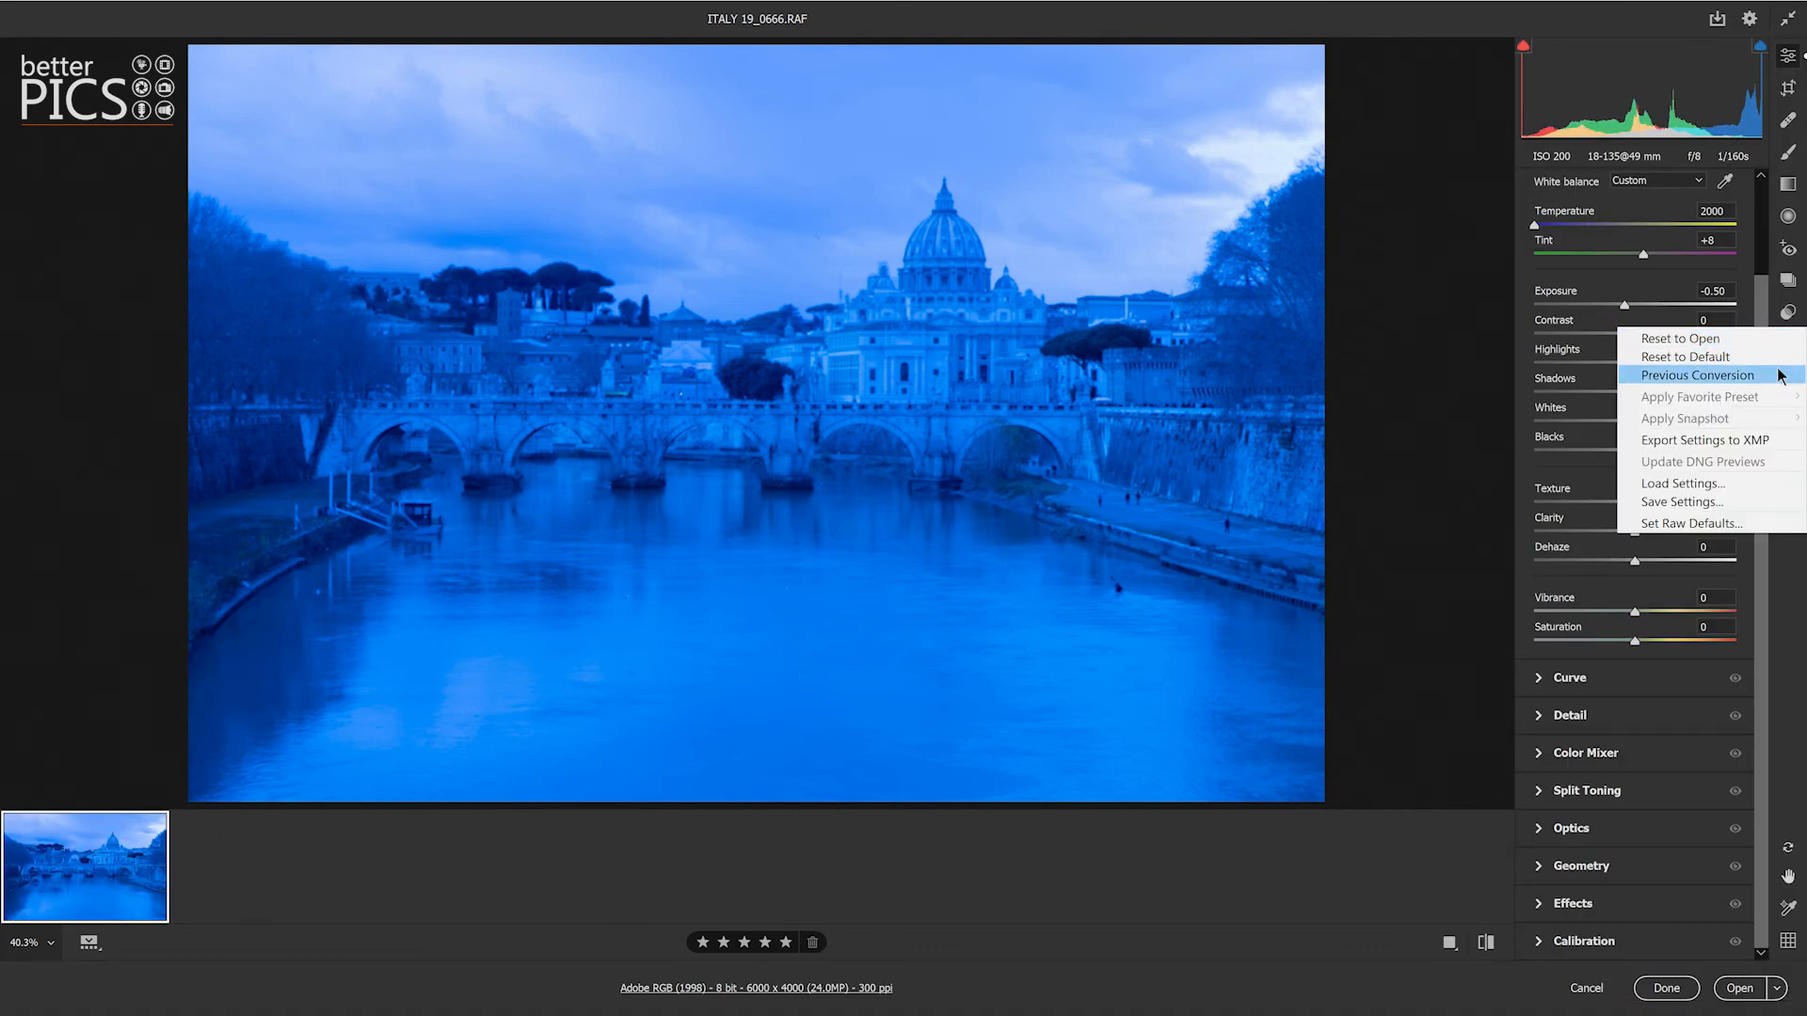
click(1780, 376)
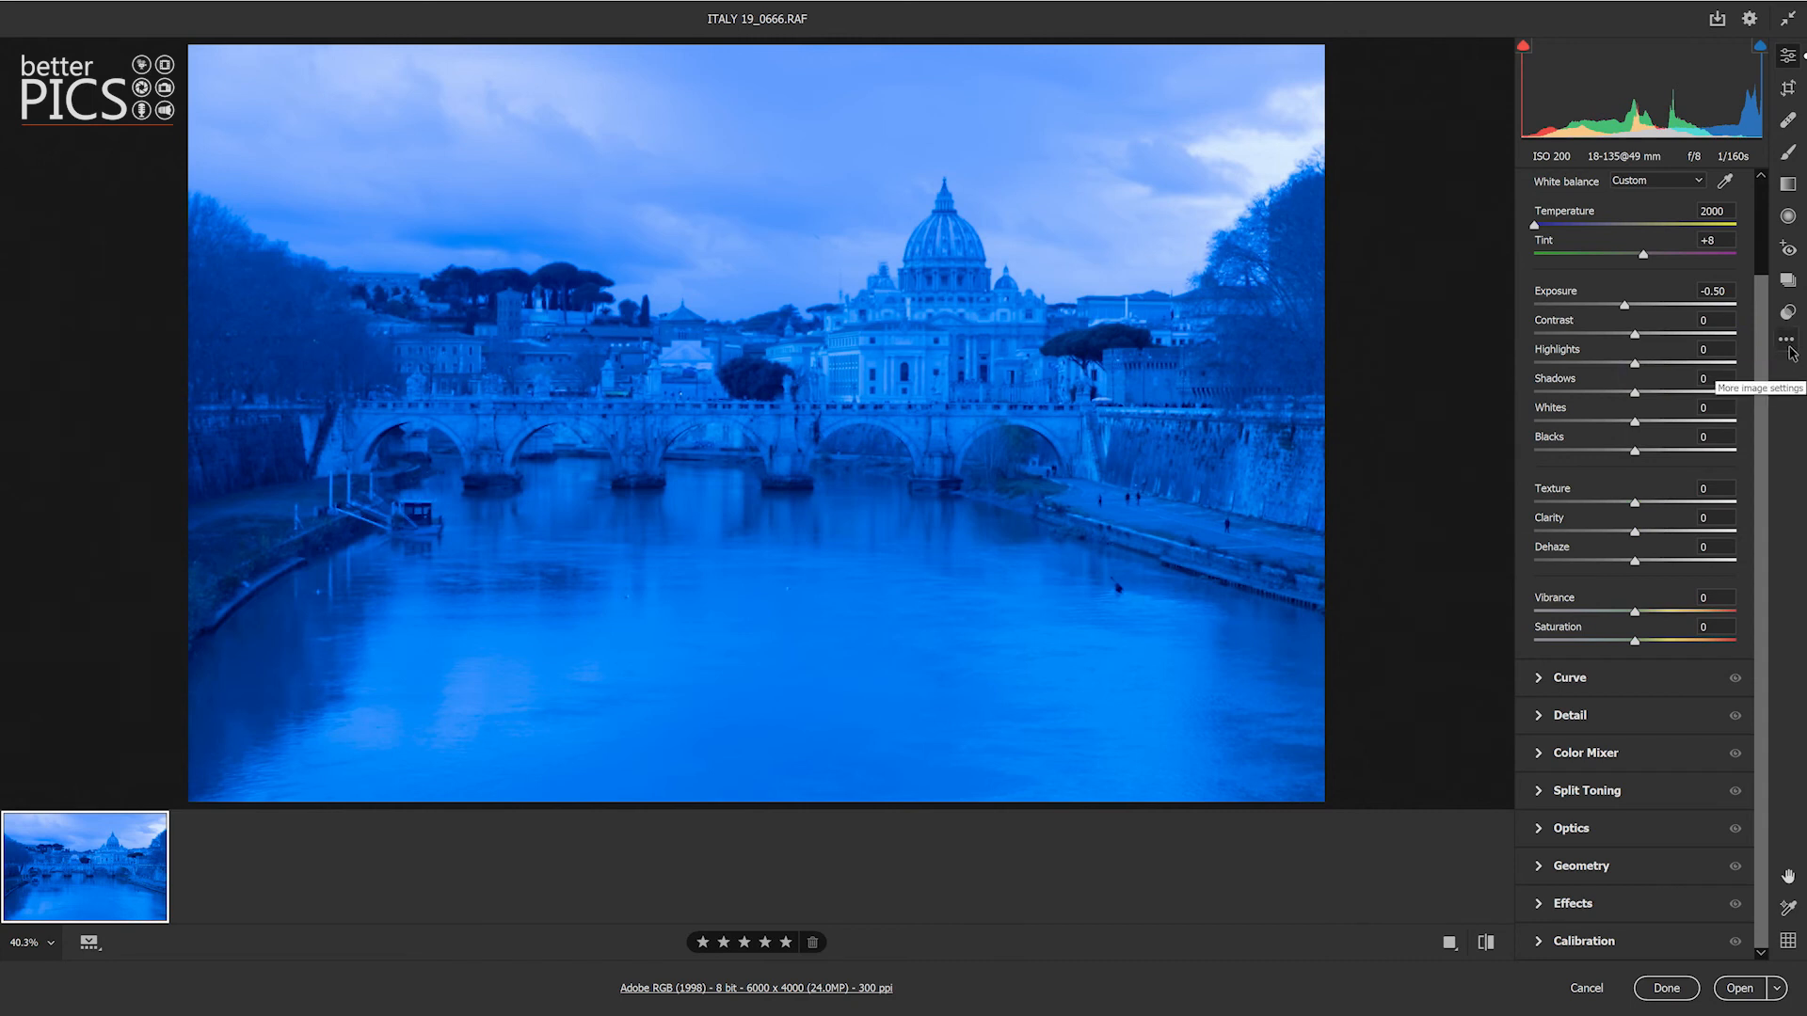
click(1790, 348)
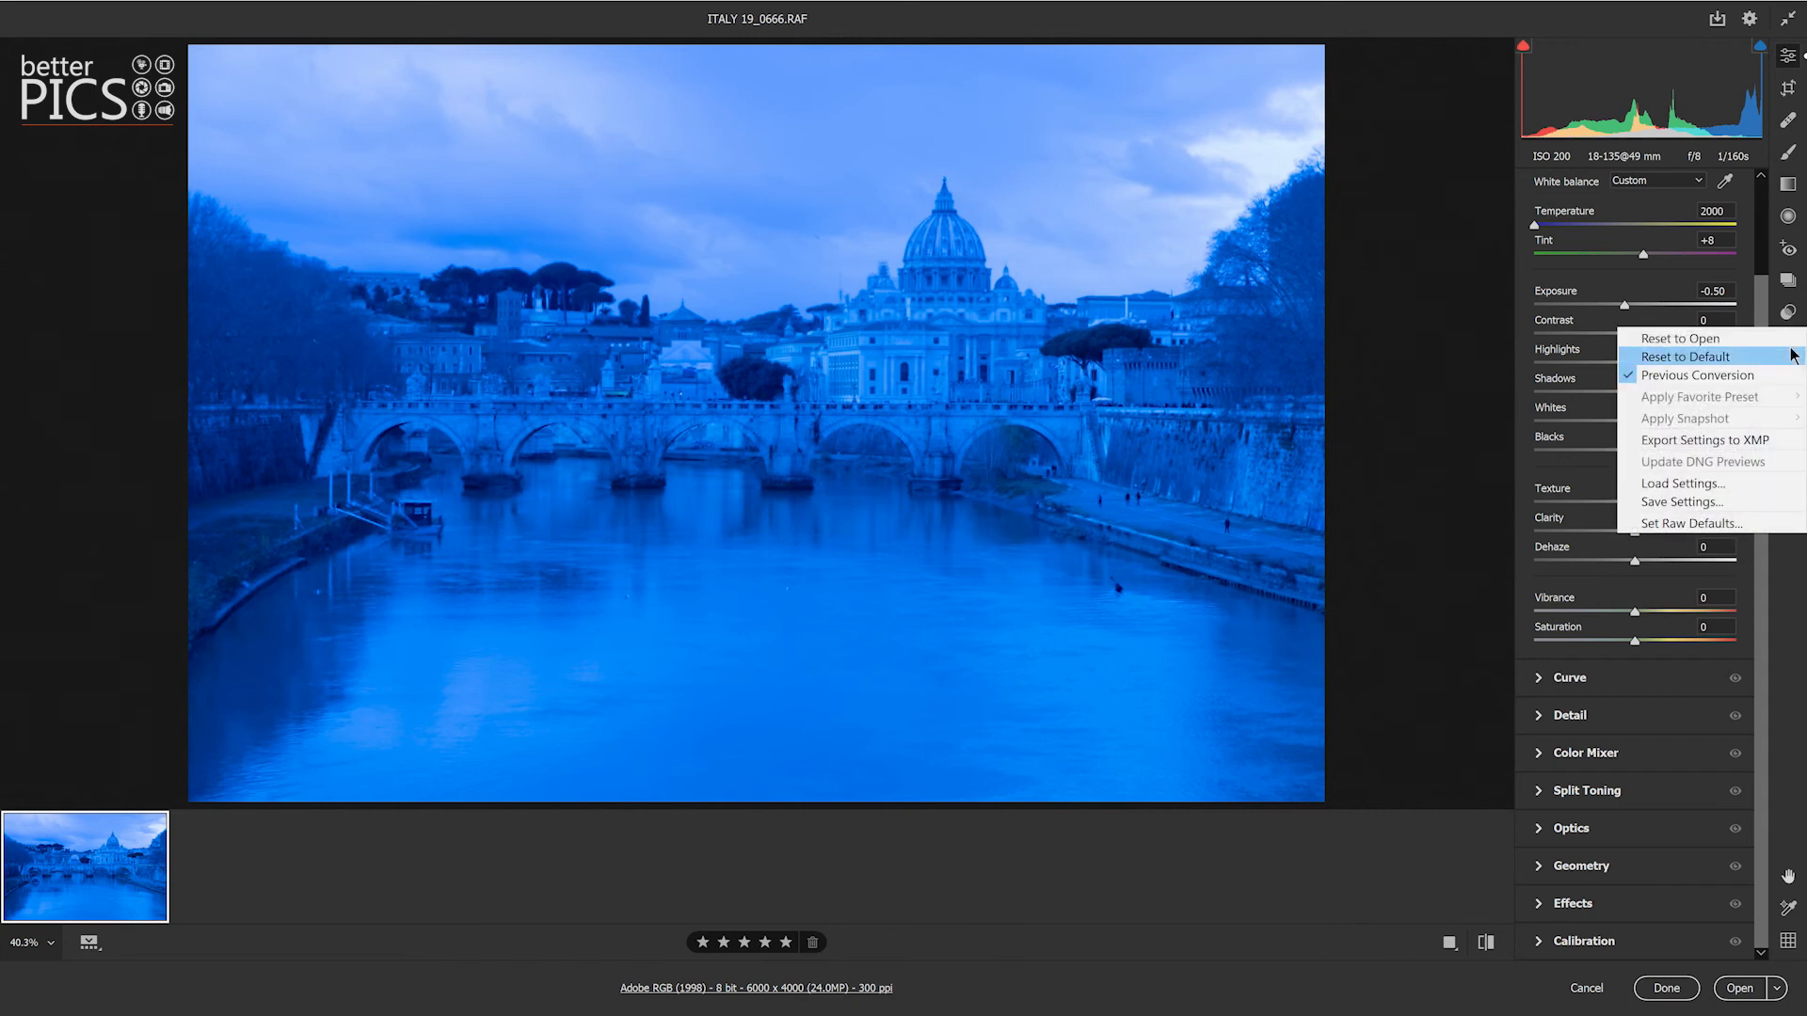
click(1751, 375)
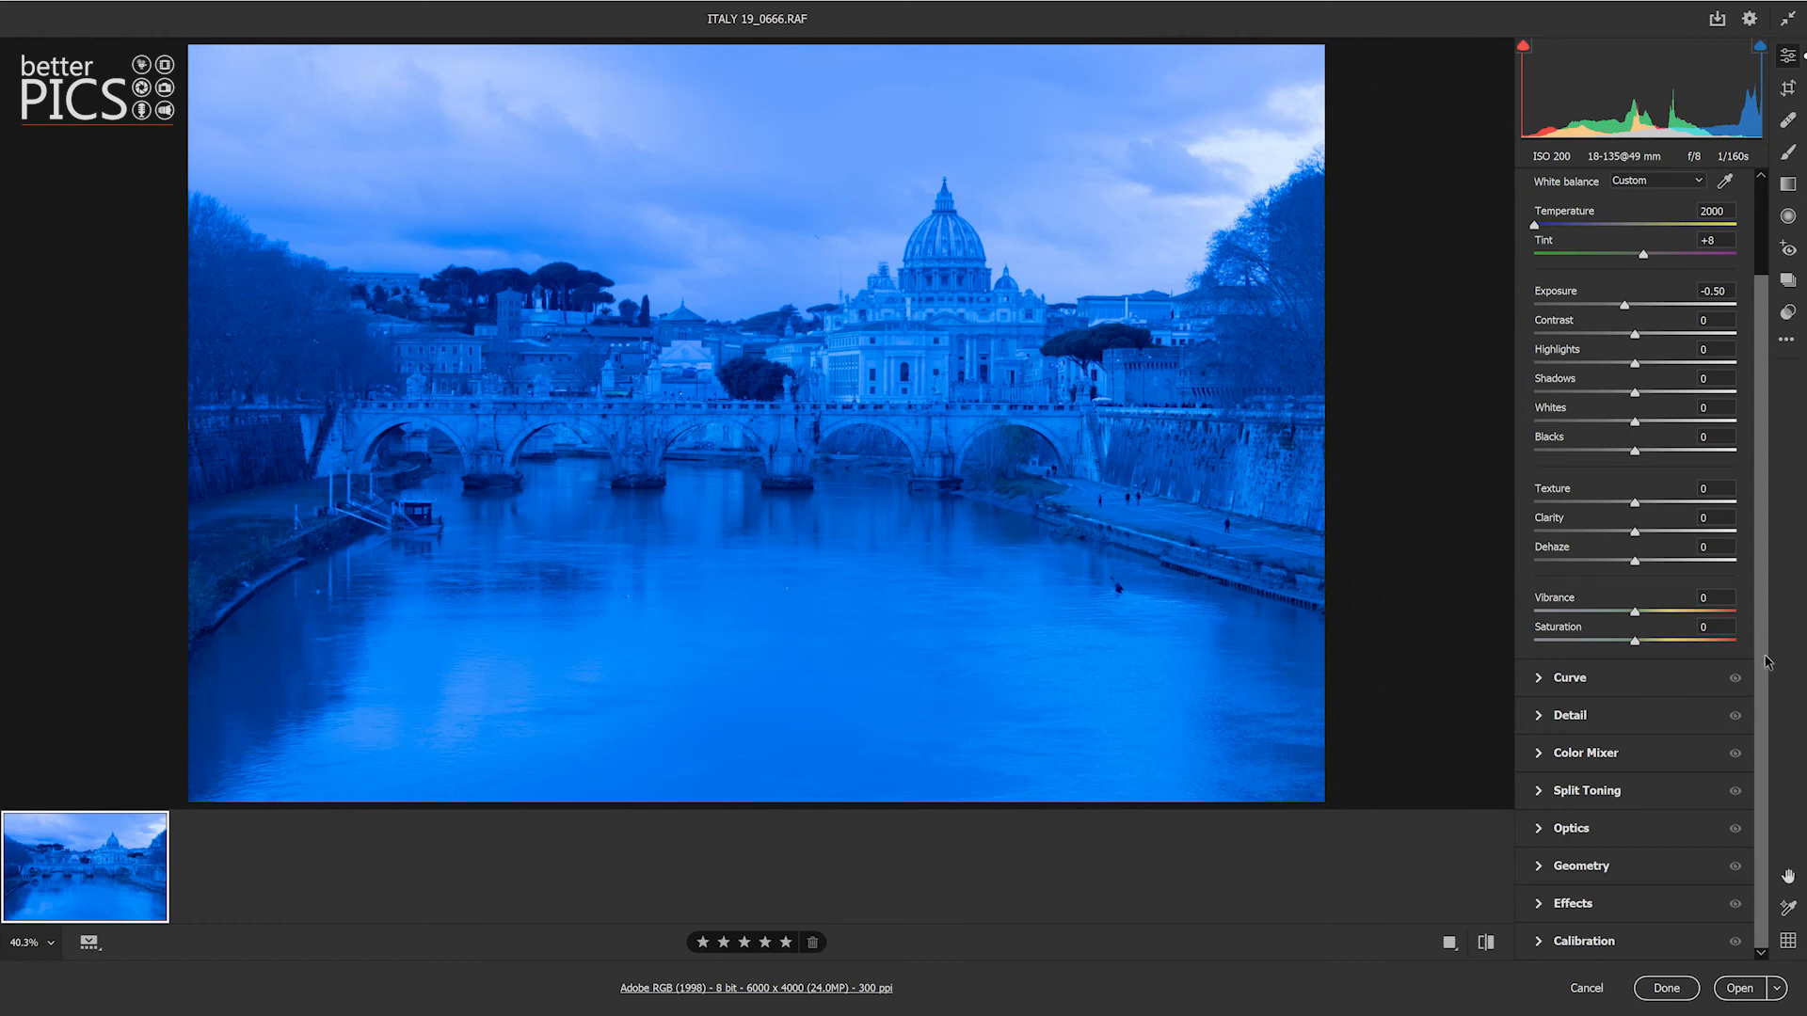
click(1673, 983)
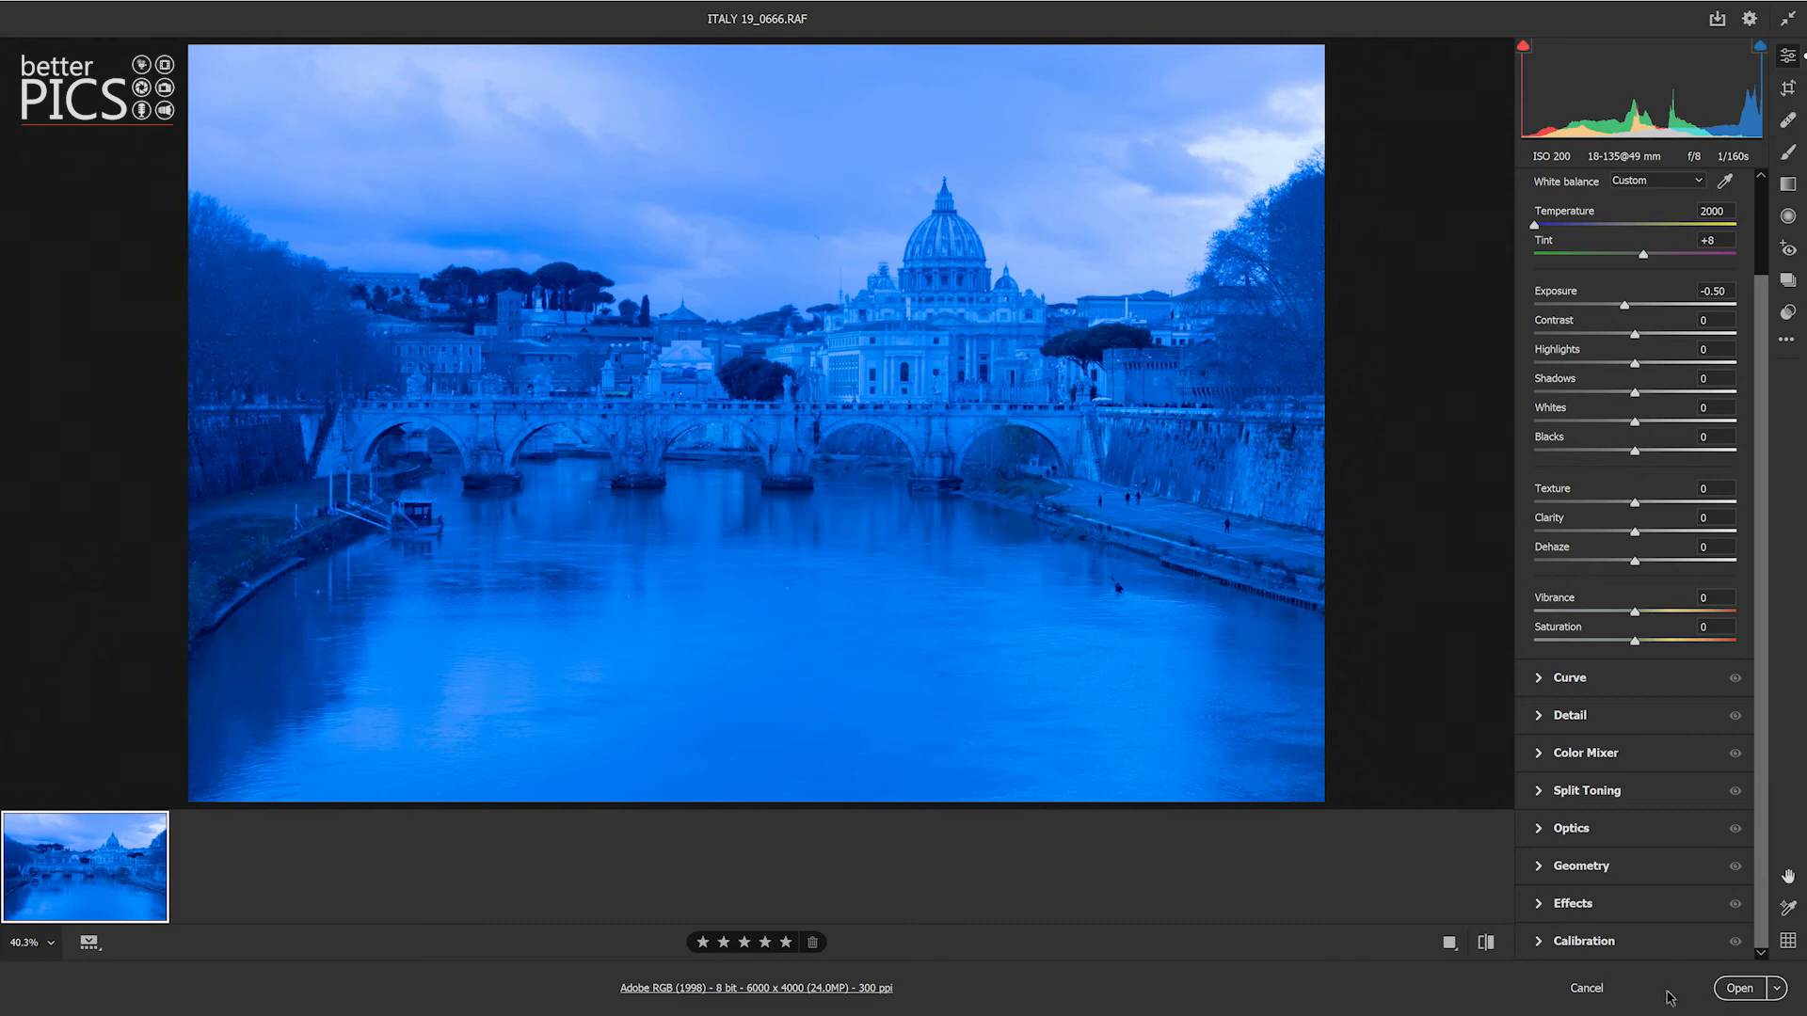